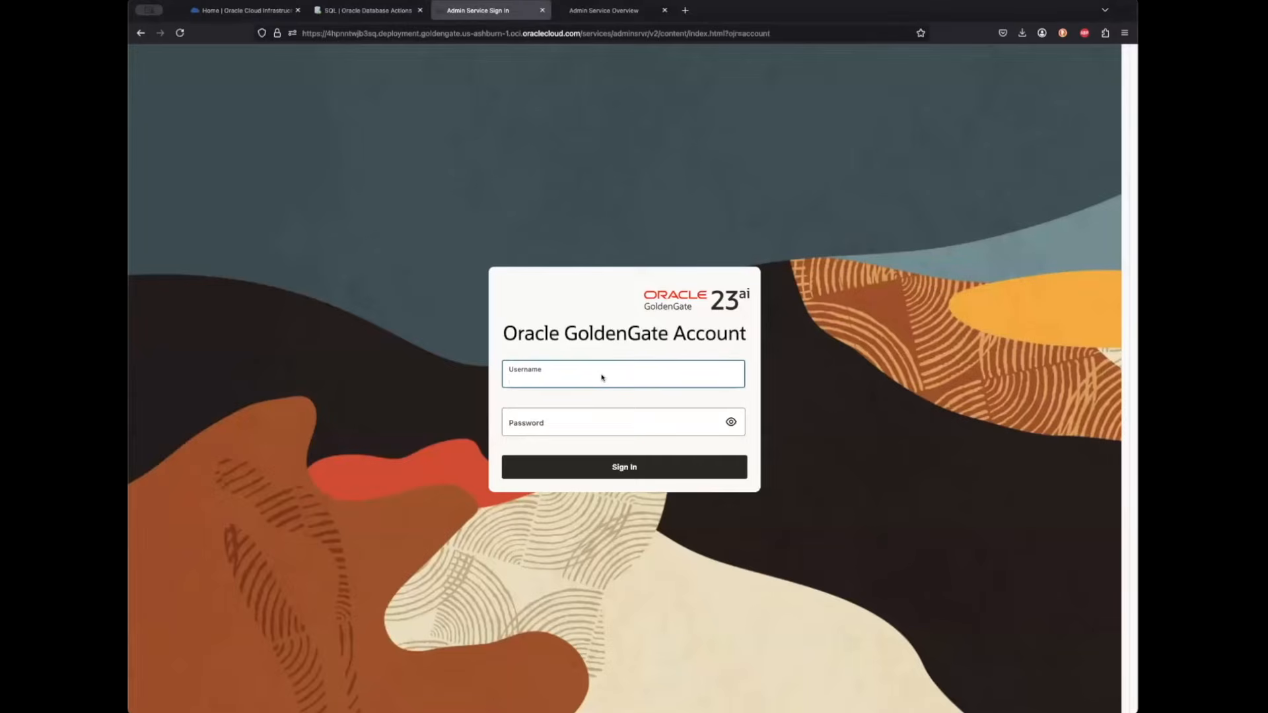
Sign in to the Oracle GoldenGate account as oggadmin, entering the account password.
{"action": "type", "text": "oggadmin"}
{"action": "key", "text": "Tab"}
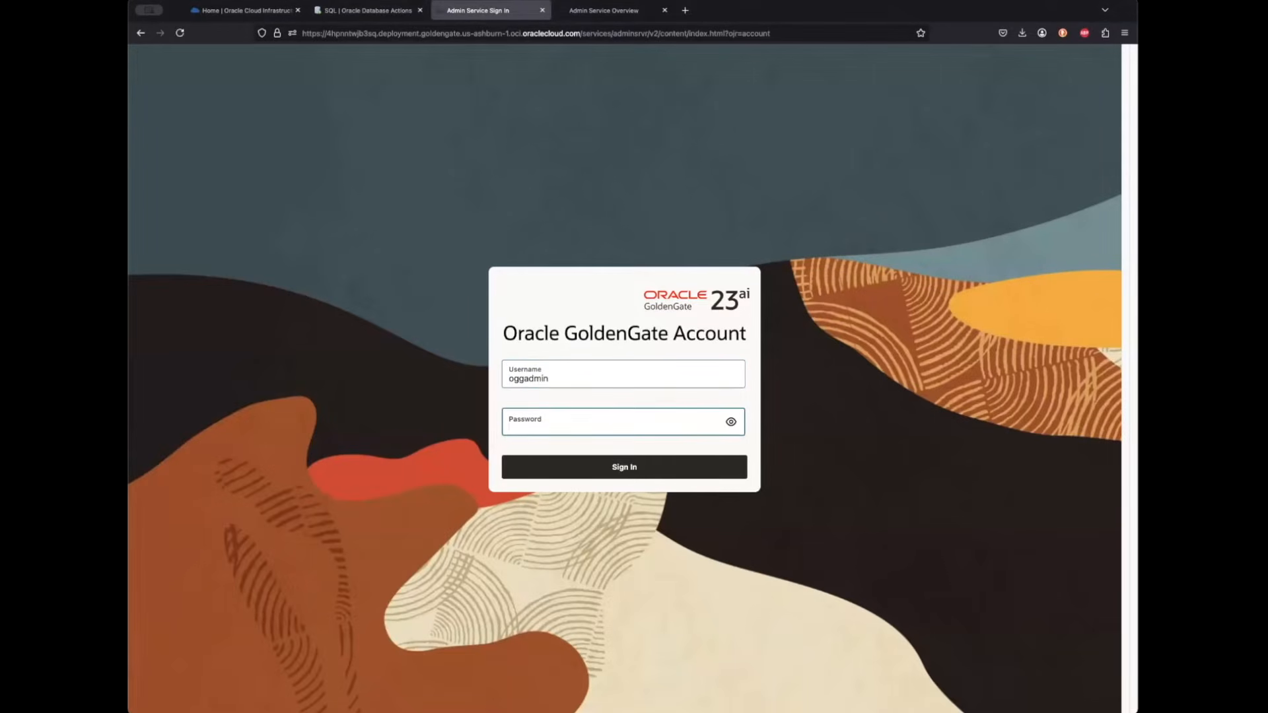
{"action": "key", "text": "super+Tab"}
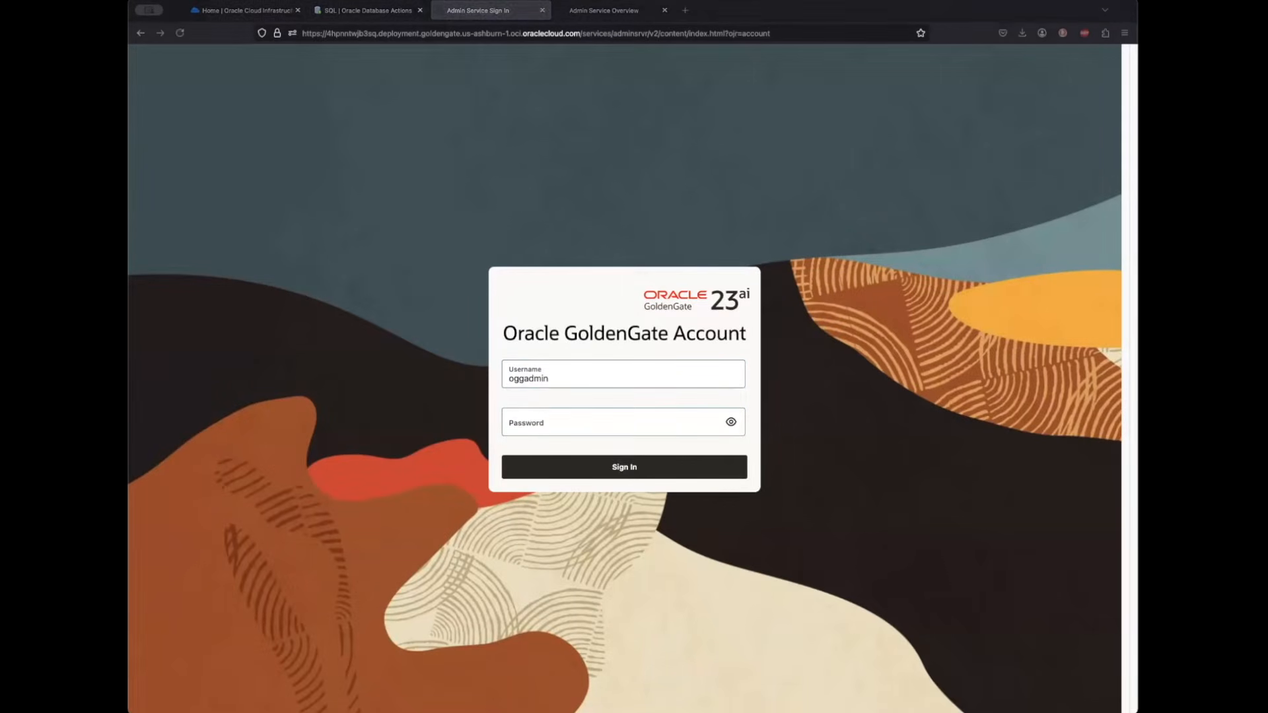
{"action": "left_click", "coordinate": [577, 426]}
{"action": "key", "text": "super+v"}
{"action": "left_click", "coordinate": [602, 464]}
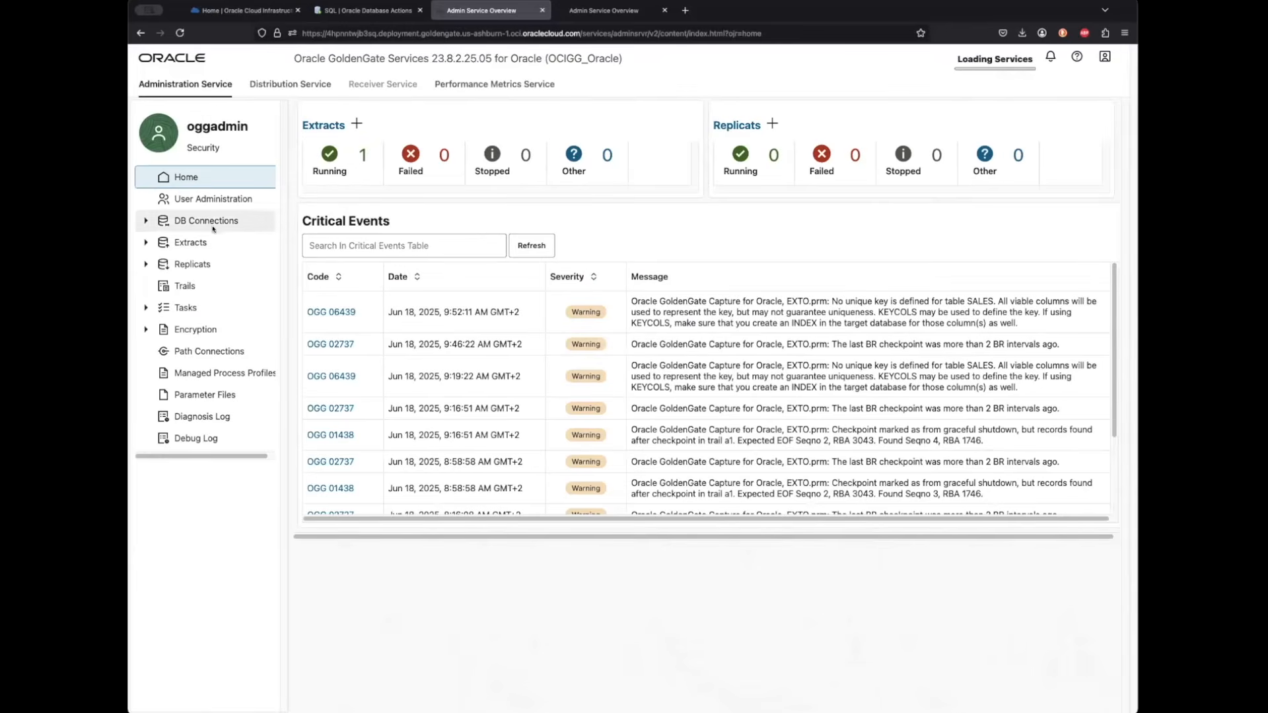
Open the managed process settings of the EXTO extract and choose the Custom profile.
{"action": "left_click", "coordinate": [186, 242]}
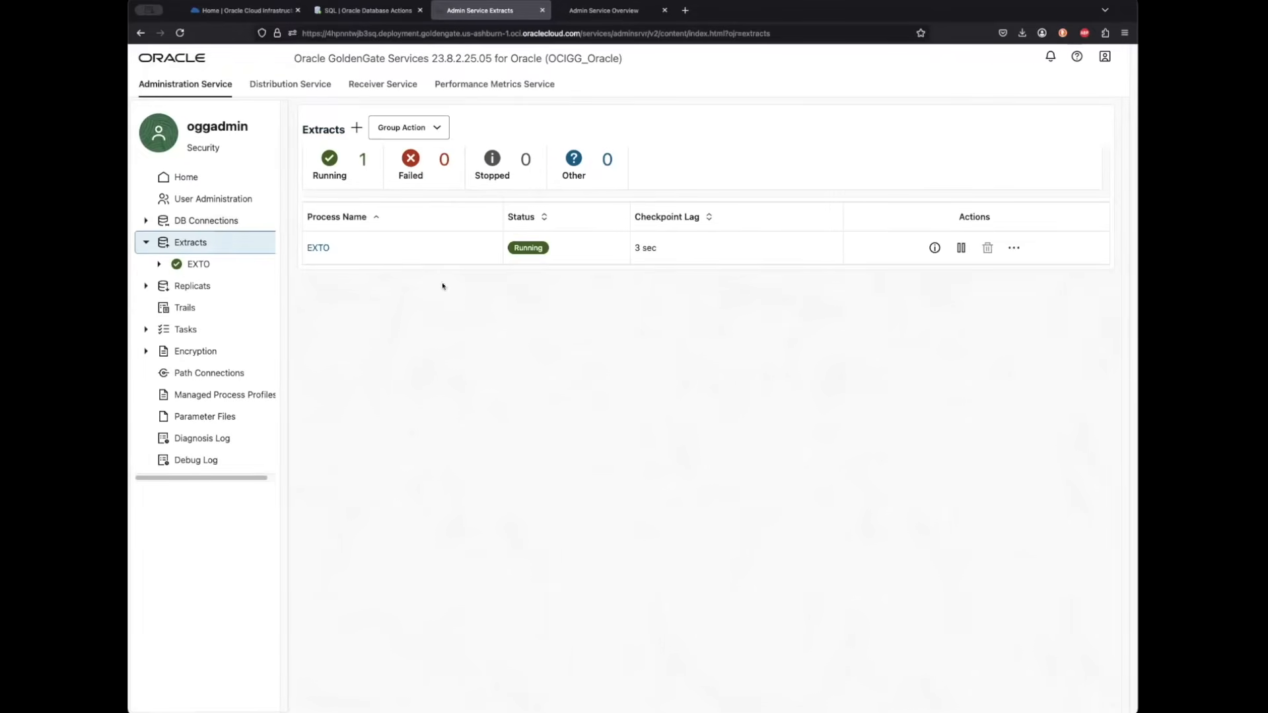
{"action": "left_click", "coordinate": [317, 246]}
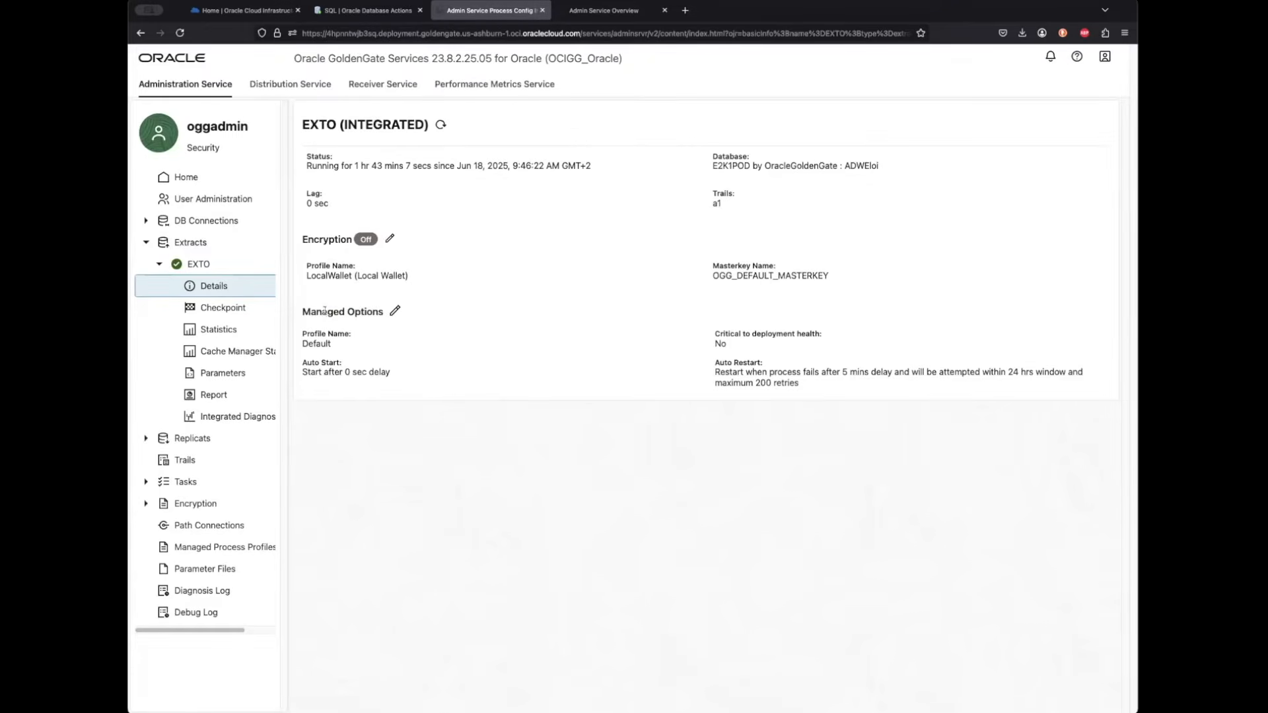
{"action": "left_click_drag", "start_coordinate": [302, 311], "coordinate": [360, 311]}
{"action": "left_click", "coordinate": [395, 310]}
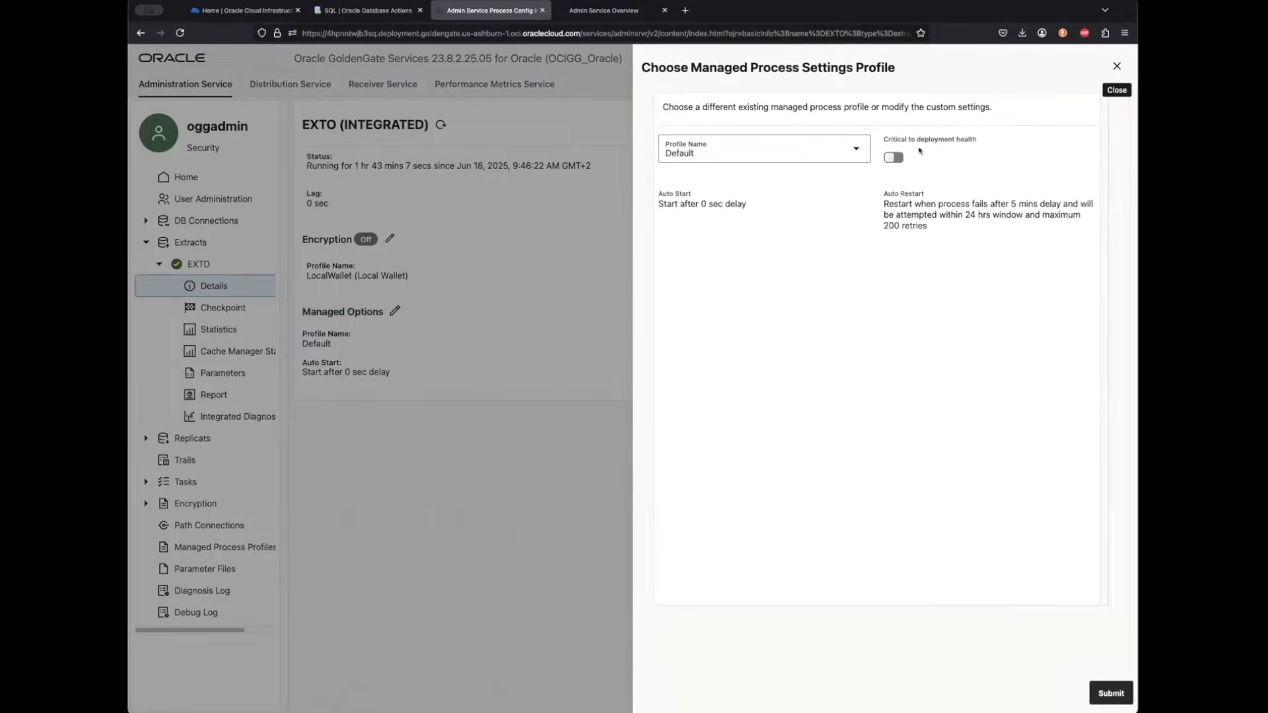
{"action": "left_click", "coordinate": [851, 149]}
{"action": "left_click", "coordinate": [718, 207]}
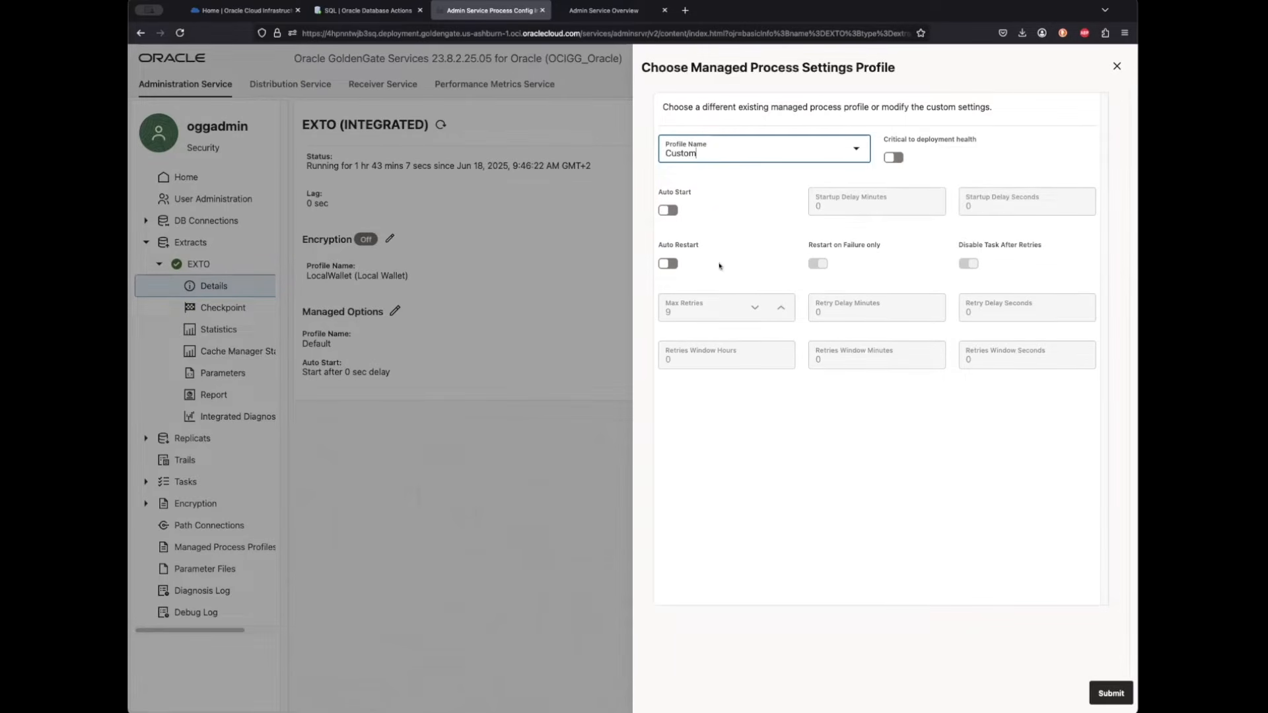
Enable Auto Start with a 30-second startup delay and Auto Restart with a 3-minute retry delay.
{"action": "left_click", "coordinate": [668, 210]}
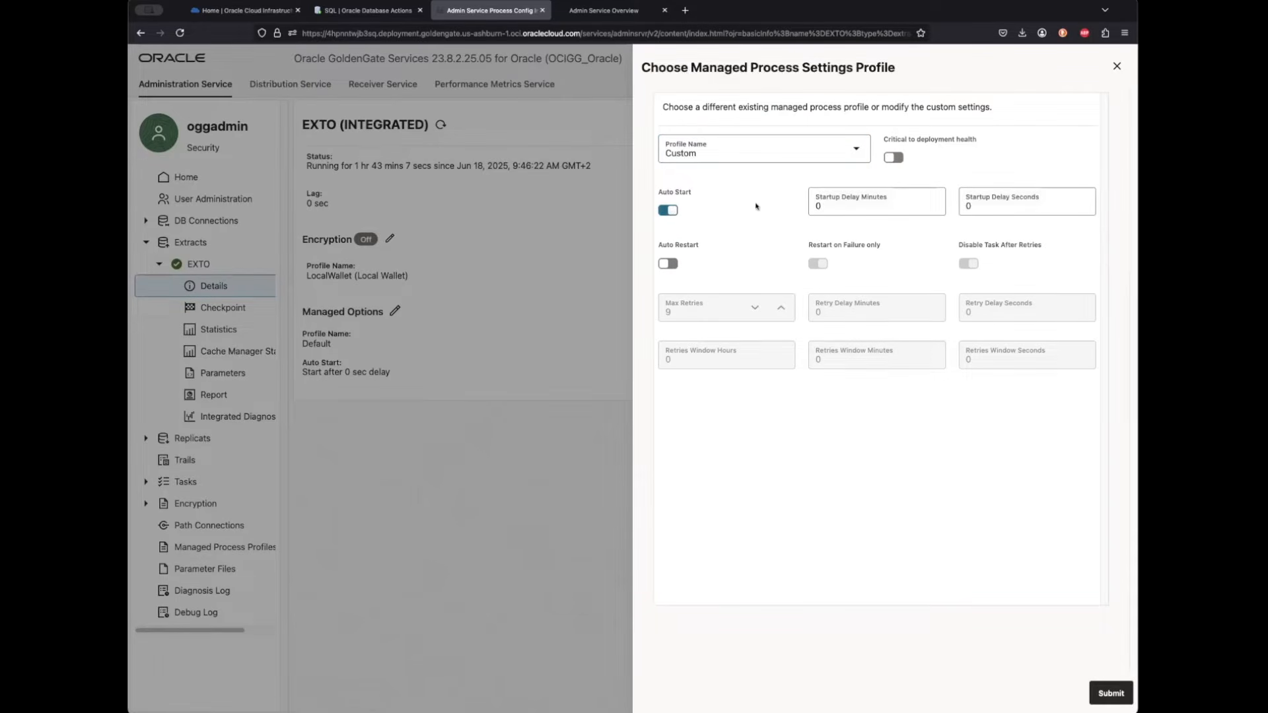
{"action": "left_click", "coordinate": [1011, 206]}
{"action": "left_click", "coordinate": [668, 263]}
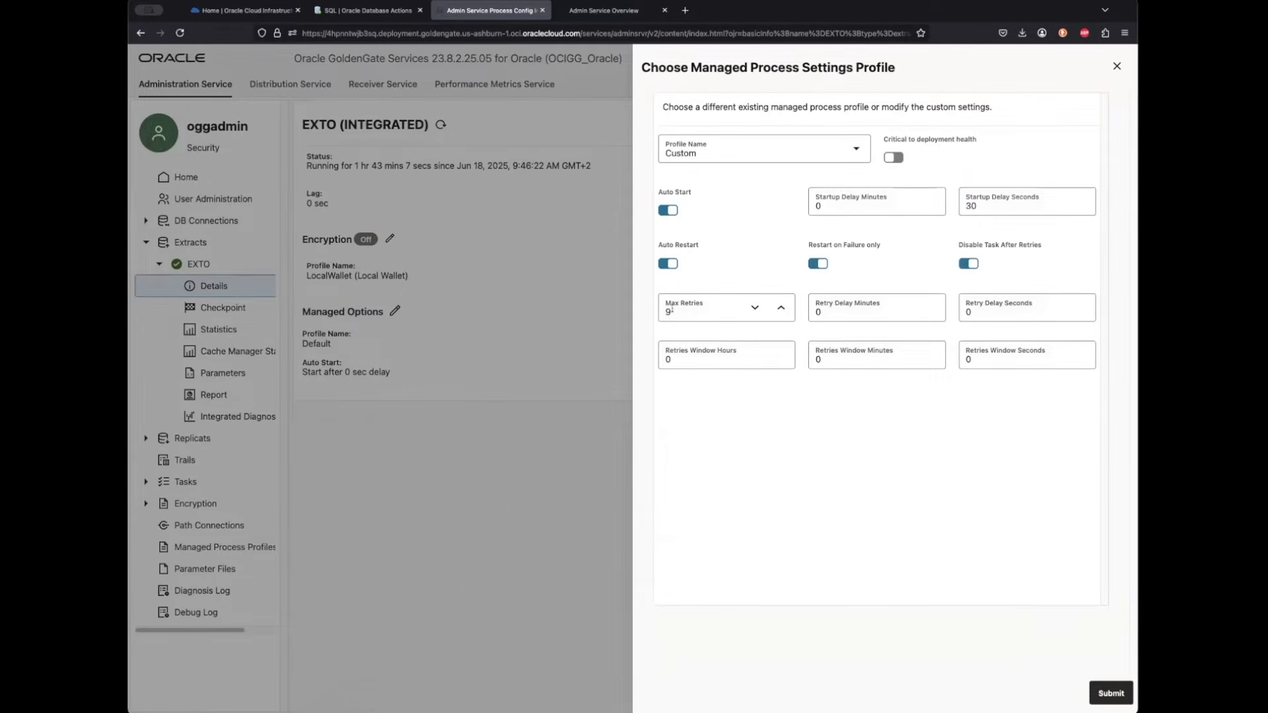
{"action": "left_click", "coordinate": [865, 316]}
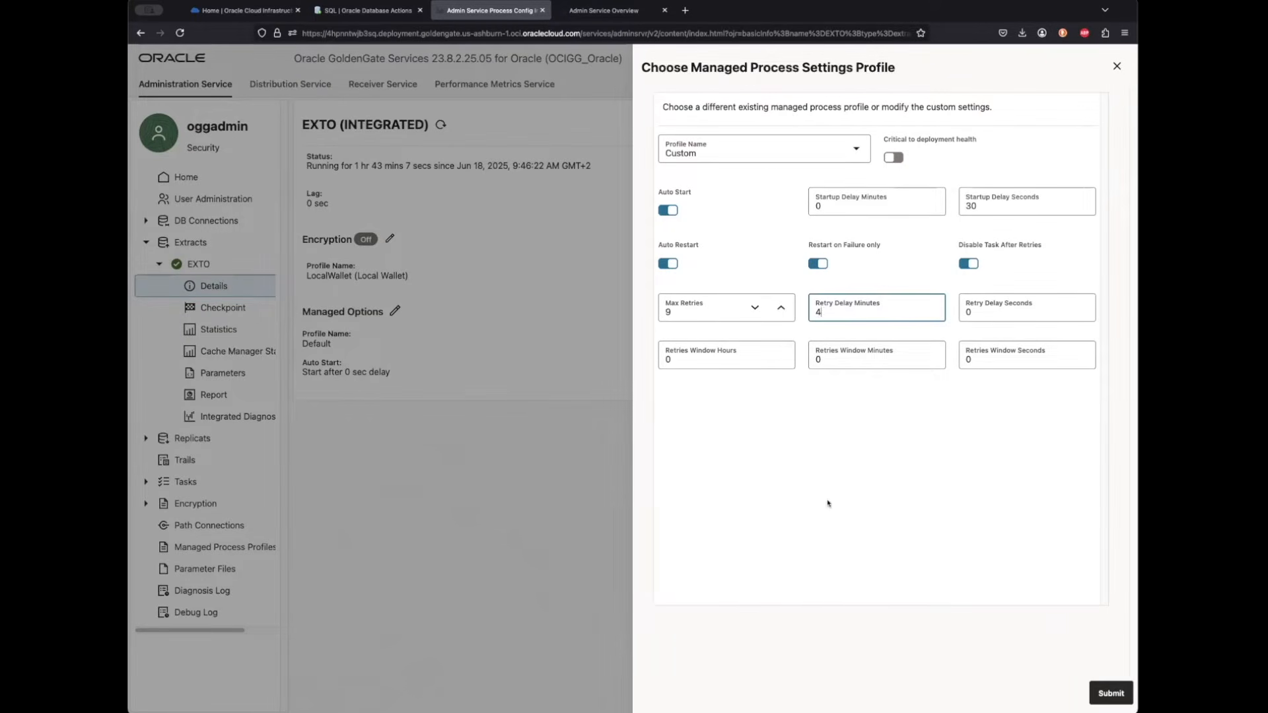
{"action": "type", "text": "3"}
{"action": "left_click", "coordinate": [892, 449]}
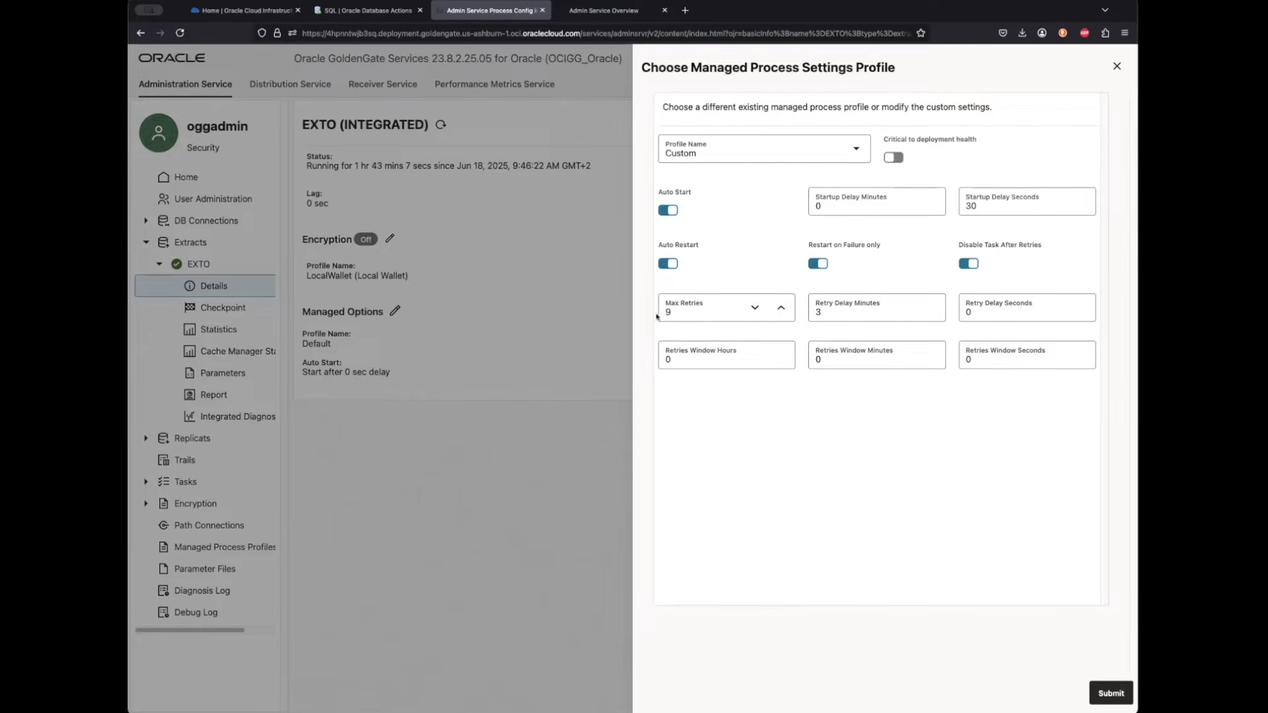
Set the retries window to 30 minutes and submit the managed process settings.
{"action": "left_click", "coordinate": [856, 357]}
{"action": "type", "text": "30"}
{"action": "left_click", "coordinate": [848, 439]}
{"action": "left_click", "coordinate": [1107, 693]}
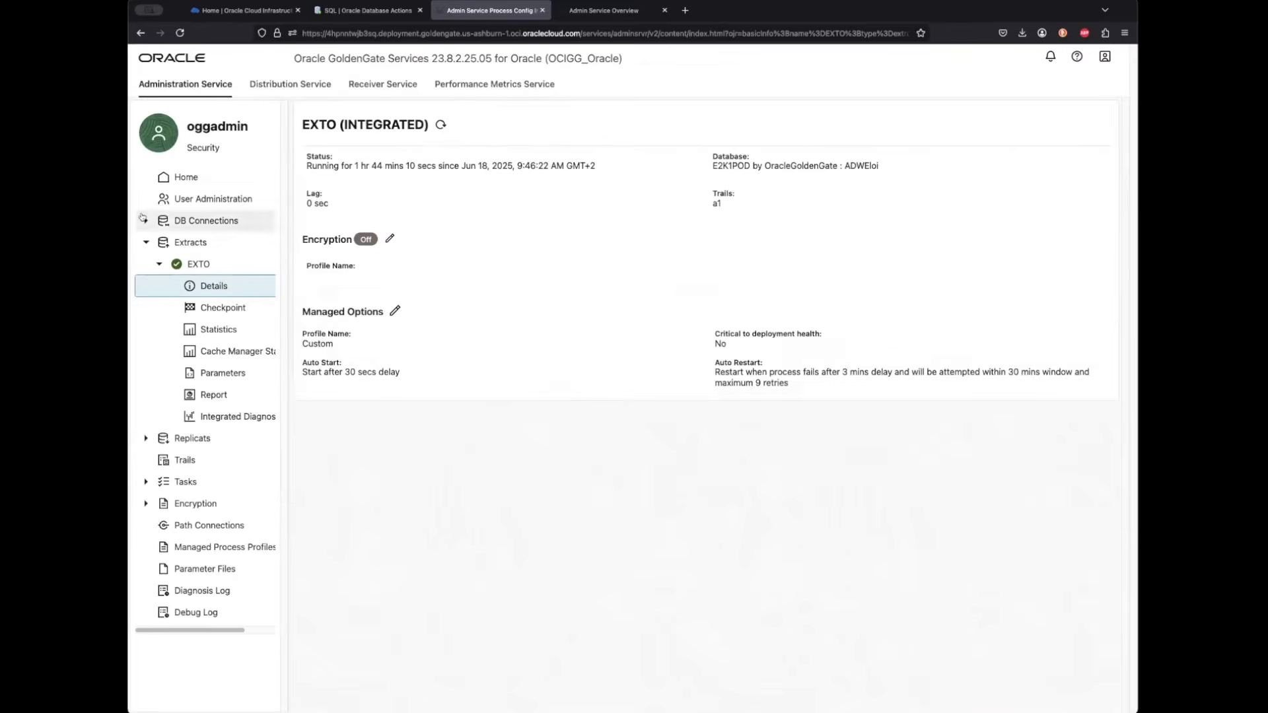
Restart the EXTO extract by stopping and starting it from the Extracts list, confirming both actions.
{"action": "left_click", "coordinate": [185, 242]}
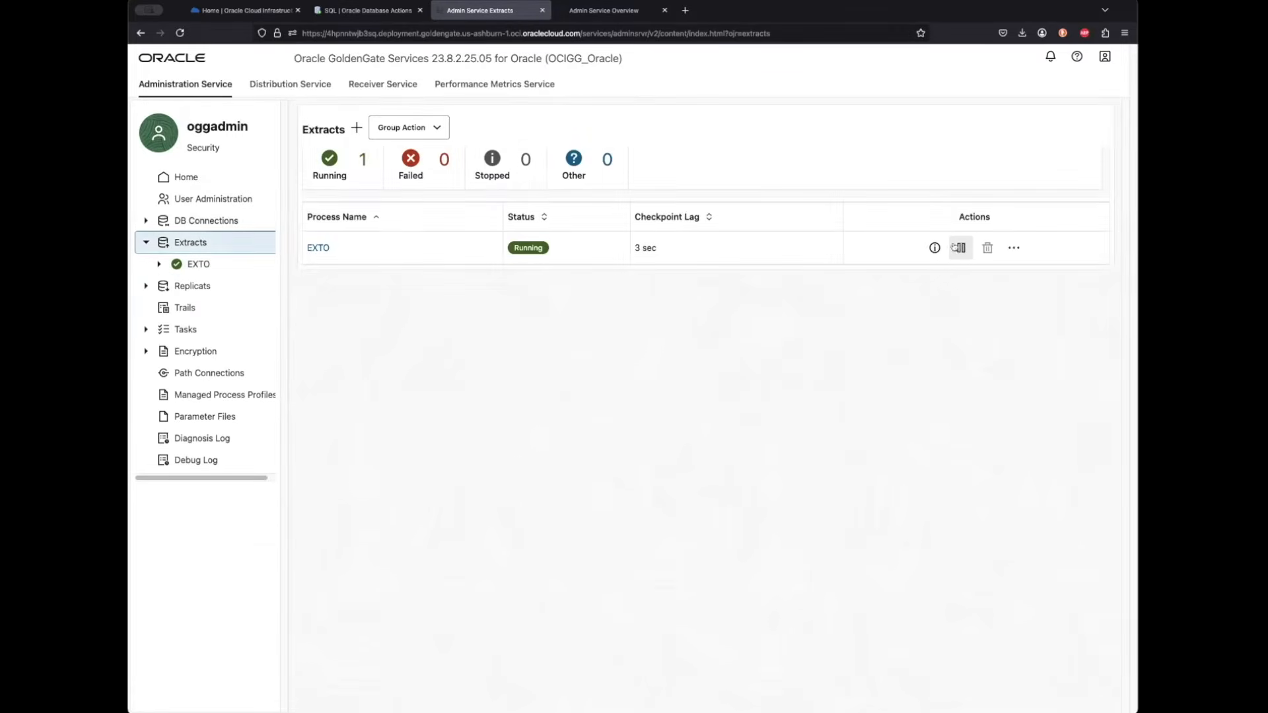
{"action": "left_click", "coordinate": [967, 248]}
{"action": "left_click", "coordinate": [759, 412]}
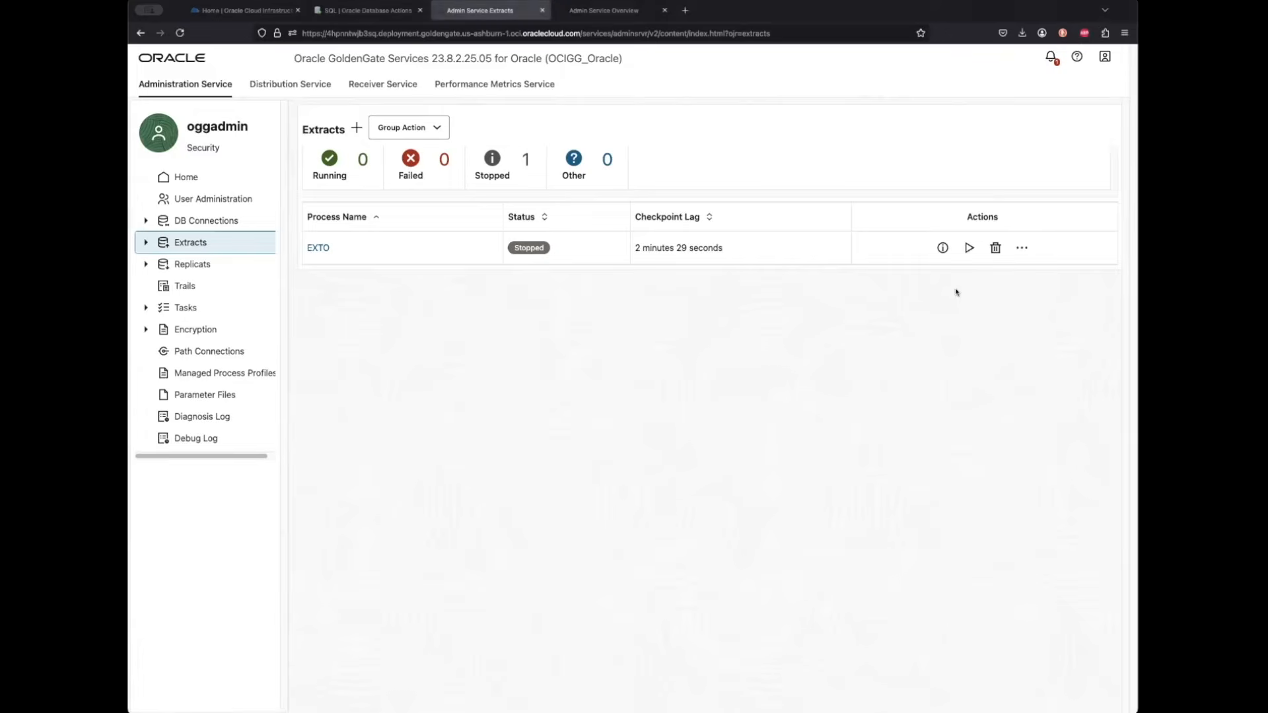
{"action": "left_click", "coordinate": [967, 248]}
{"action": "left_click", "coordinate": [766, 410]}
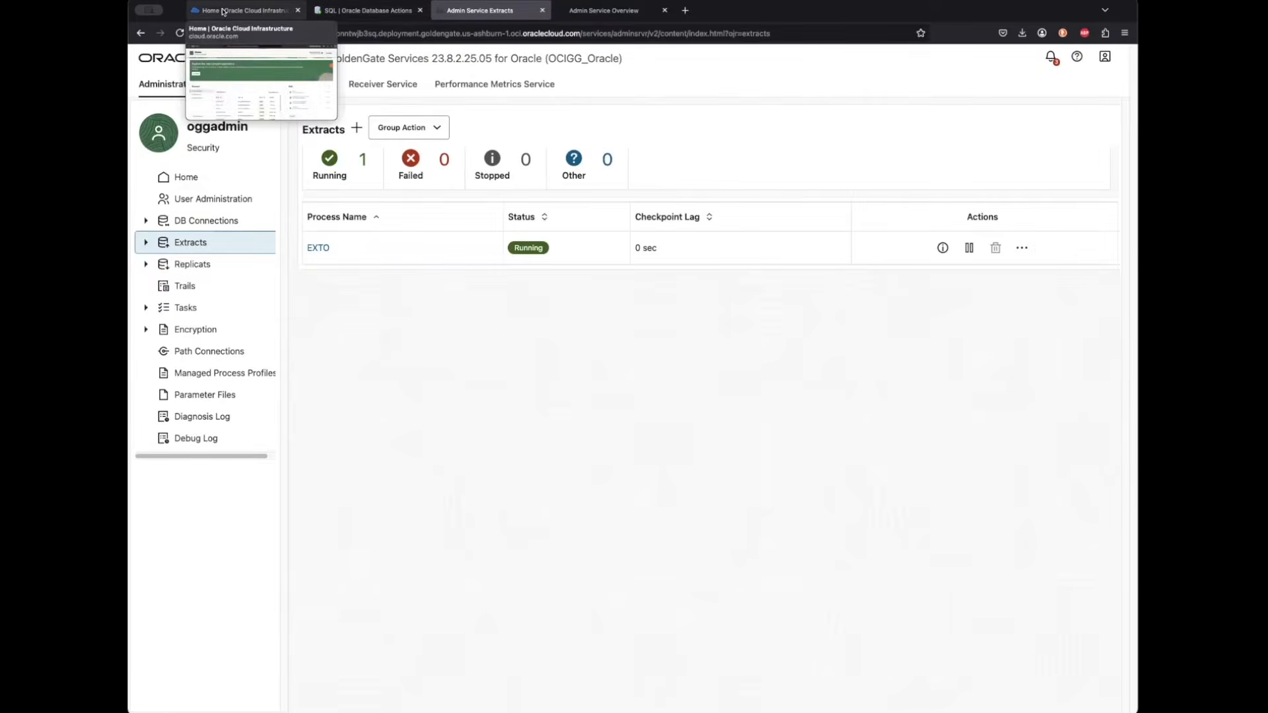
Switch to the Oracle Cloud console and view the disaster recovery peers of the OCIGG_Oracle GoldenGate deployment.
{"action": "left_click", "coordinate": [264, 9]}
{"action": "left_click", "coordinate": [146, 61]}
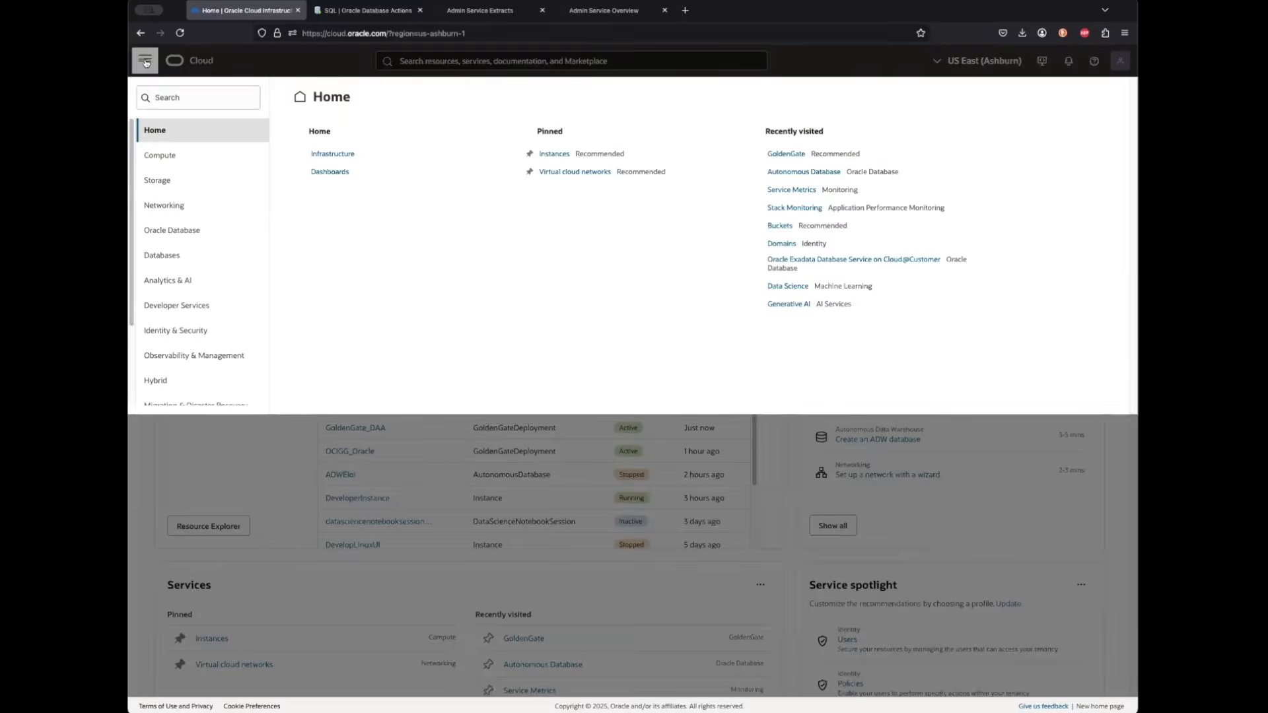
{"action": "left_click", "coordinate": [246, 232]}
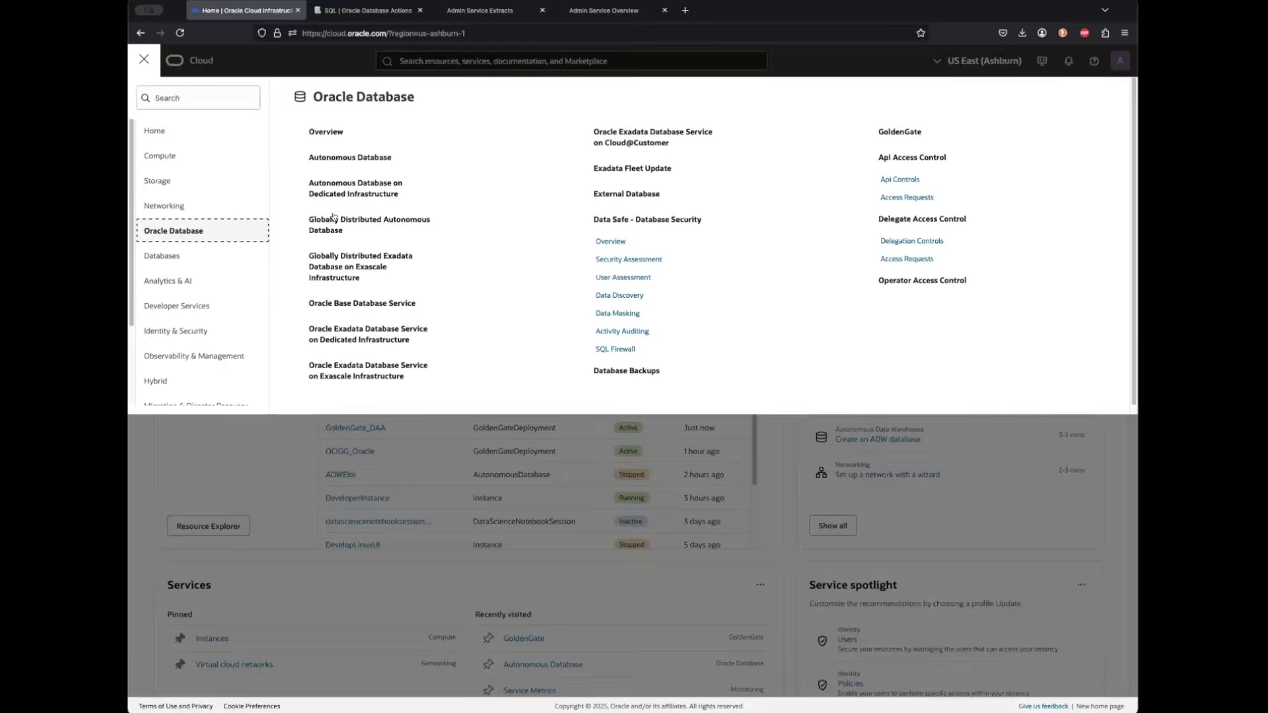
{"action": "left_click", "coordinate": [904, 132]}
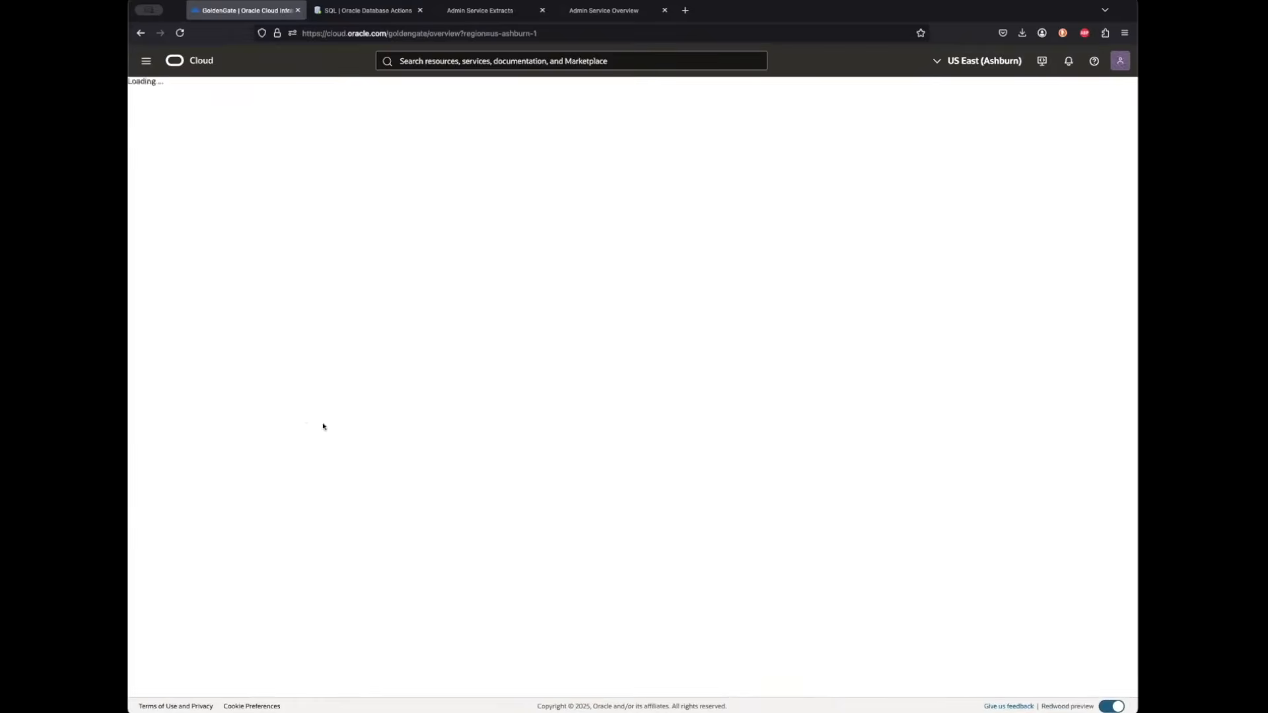
{"action": "left_click", "coordinate": [170, 206]}
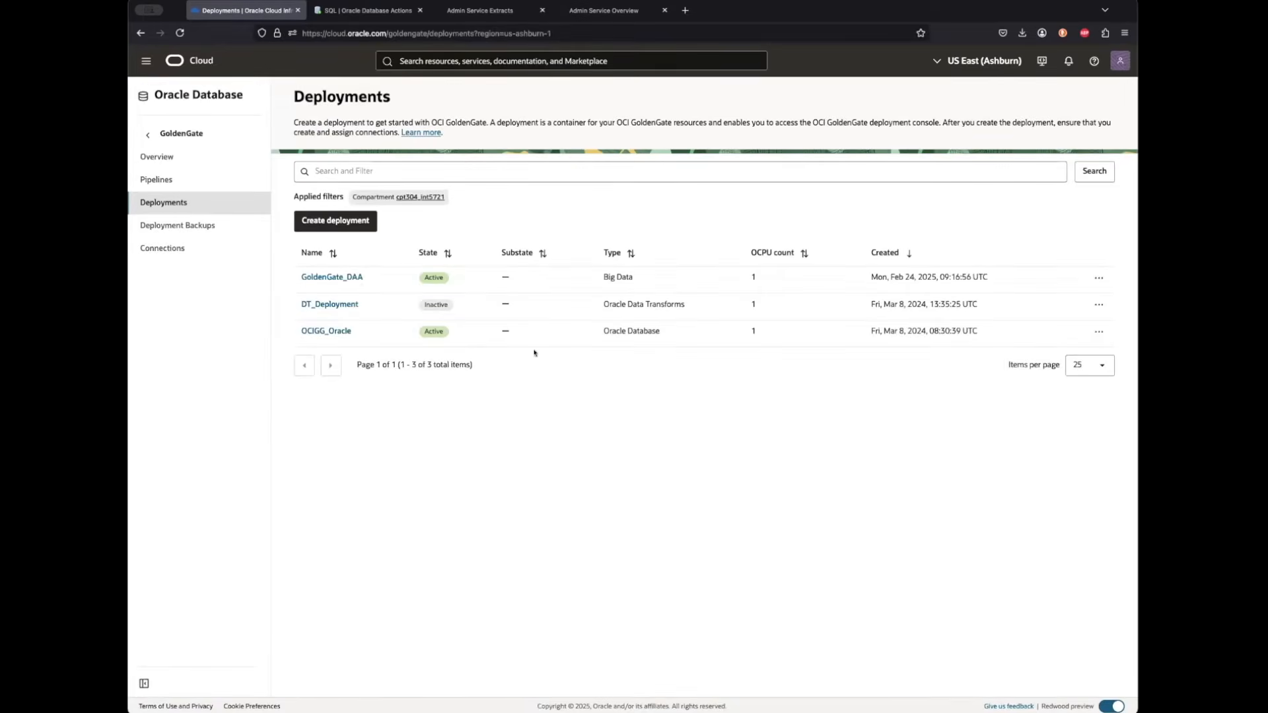
{"action": "left_click", "coordinate": [323, 332]}
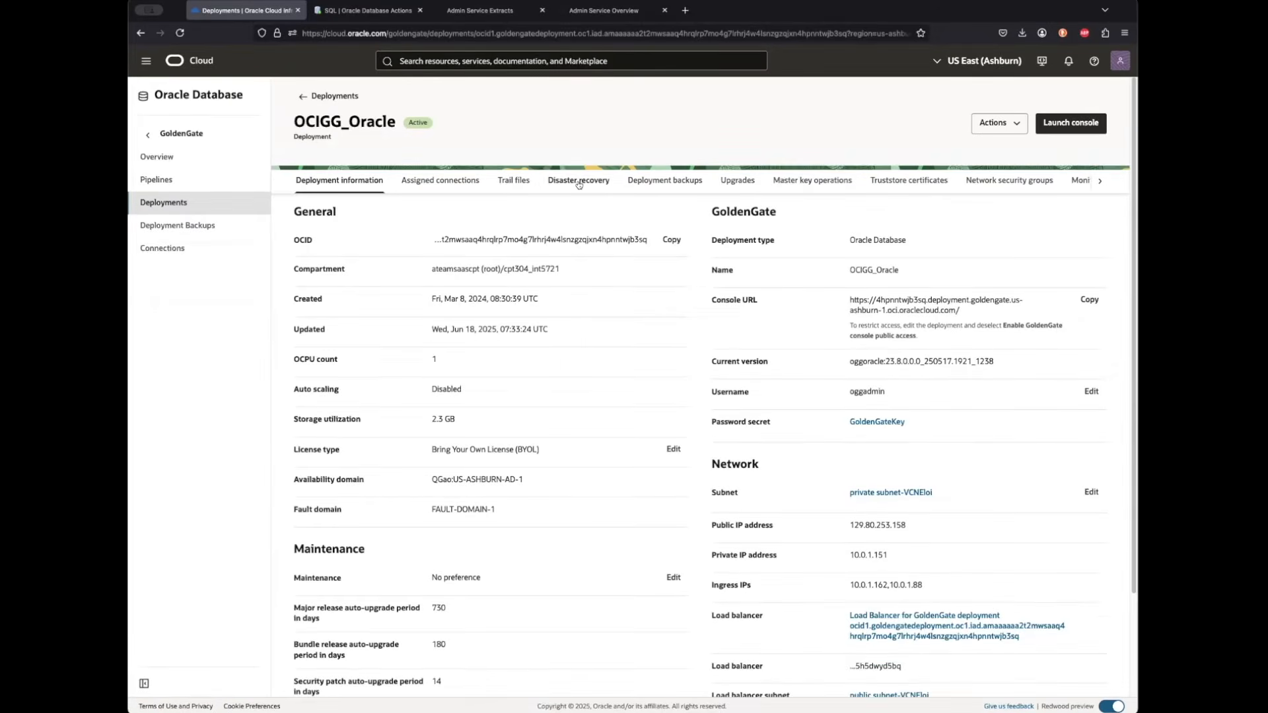
{"action": "left_click", "coordinate": [578, 180]}
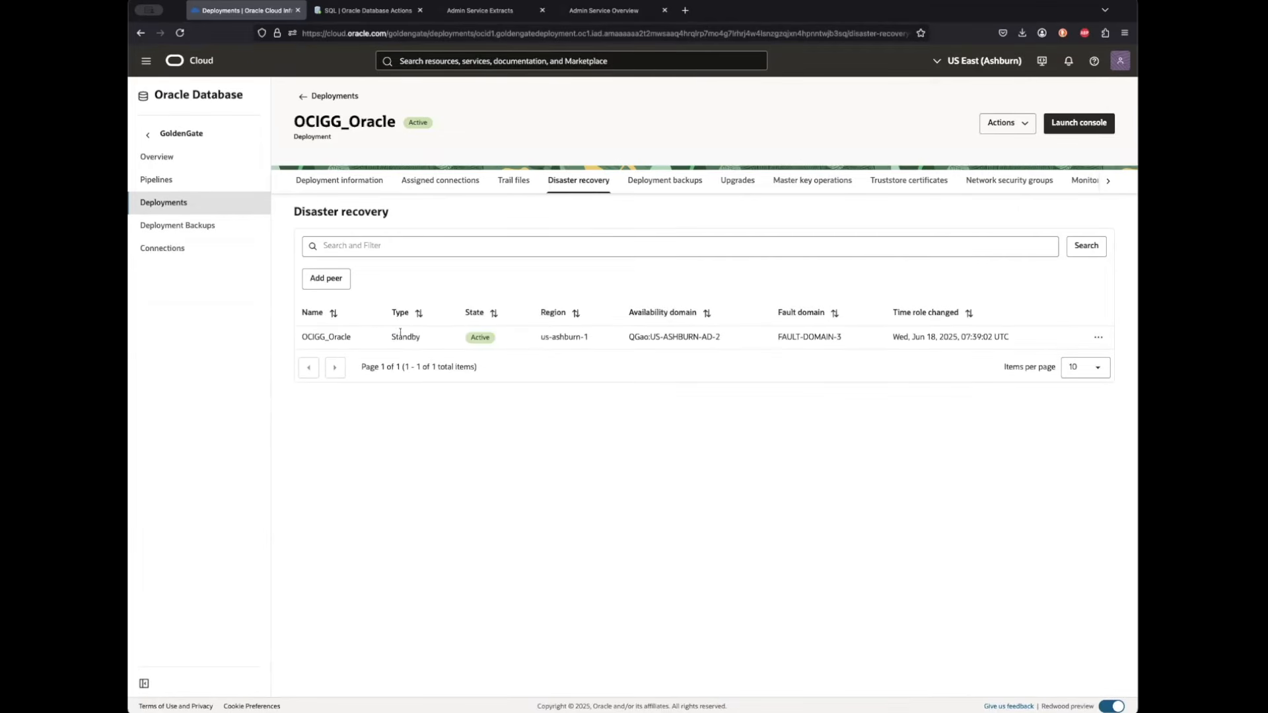
Add a peer to the GoldenGate_DAA deployment with automatic placement off, using availability domain AD-3 and FAULT-DOMAIN-1.
{"action": "left_click", "coordinate": [333, 96]}
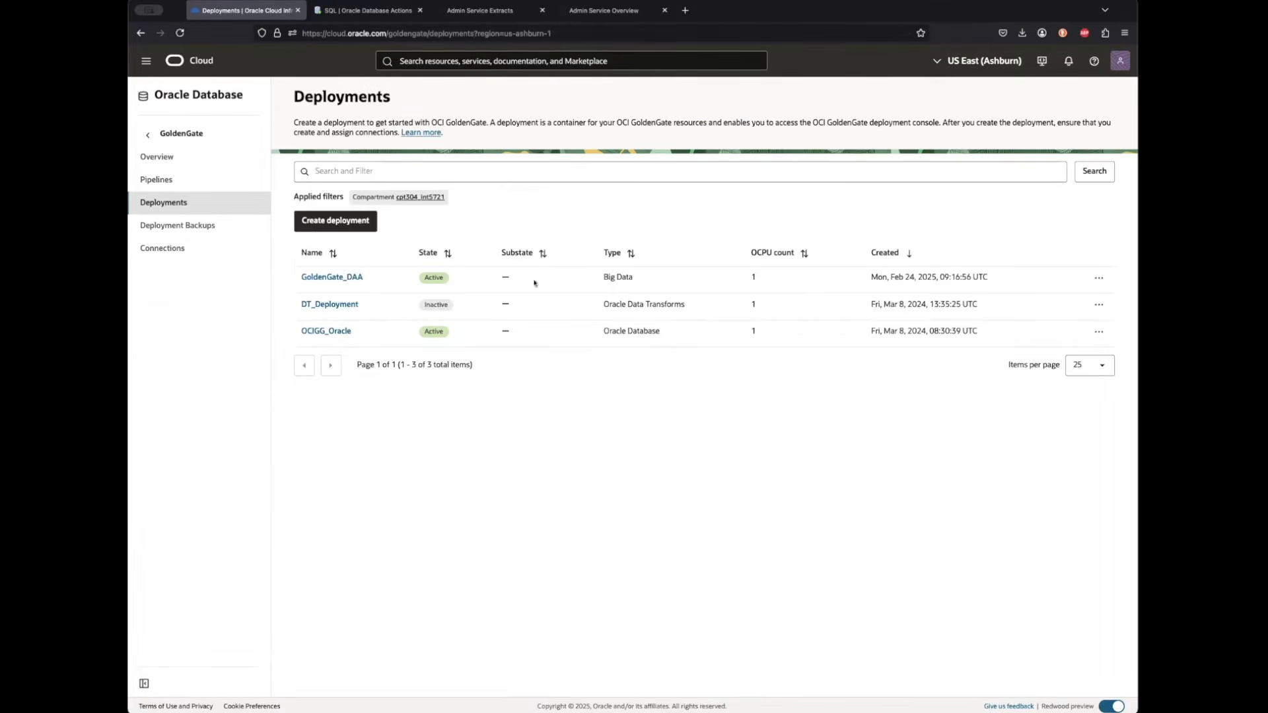
{"action": "left_click", "coordinate": [345, 277]}
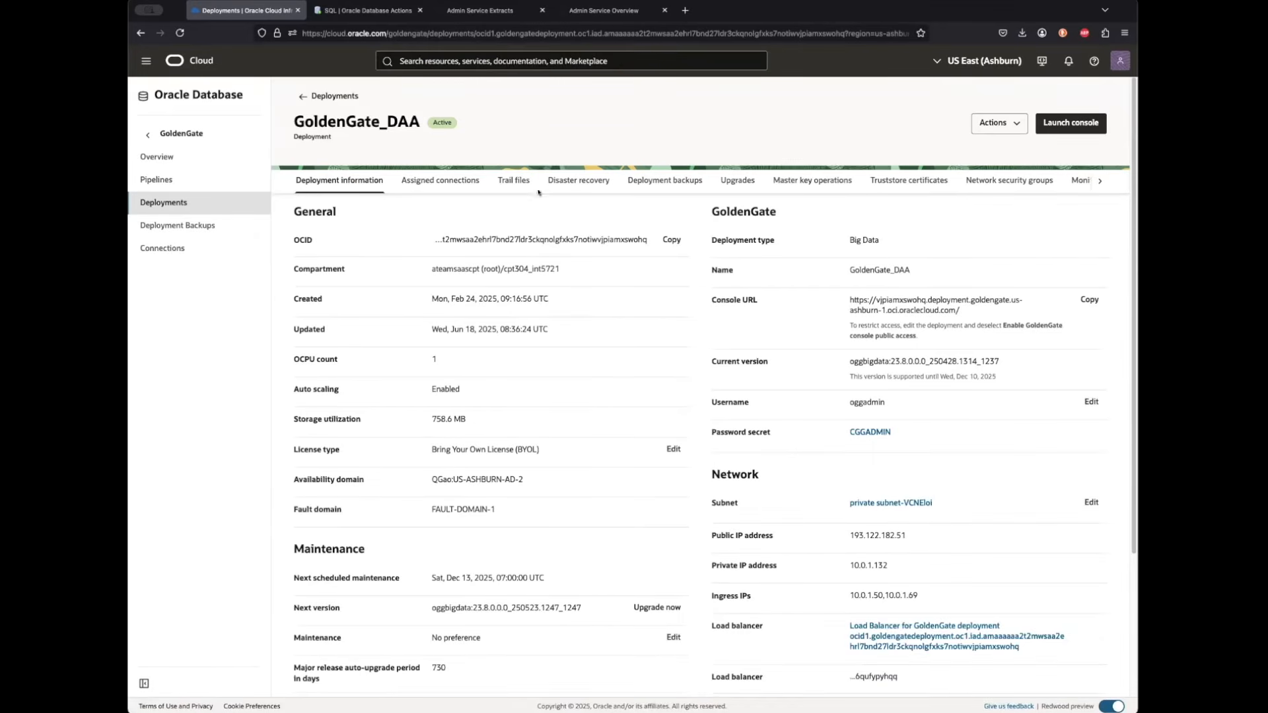
{"action": "left_click", "coordinate": [578, 180]}
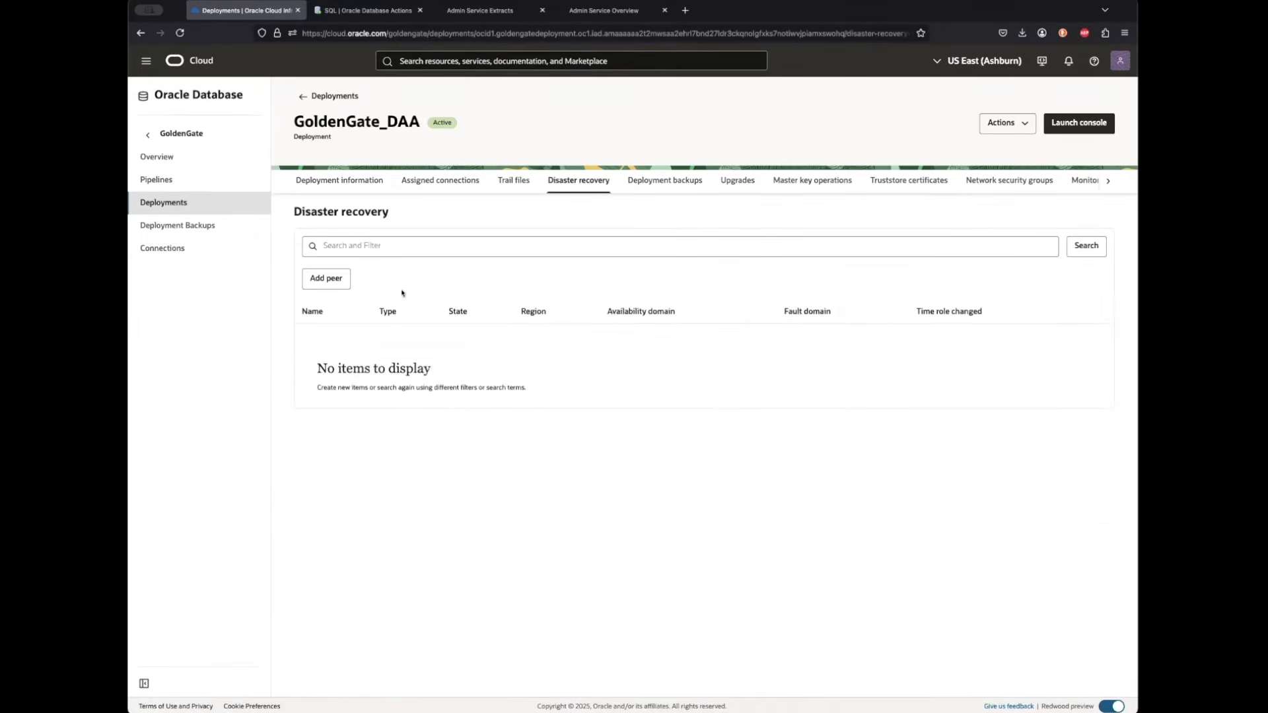
{"action": "left_click", "coordinate": [326, 278]}
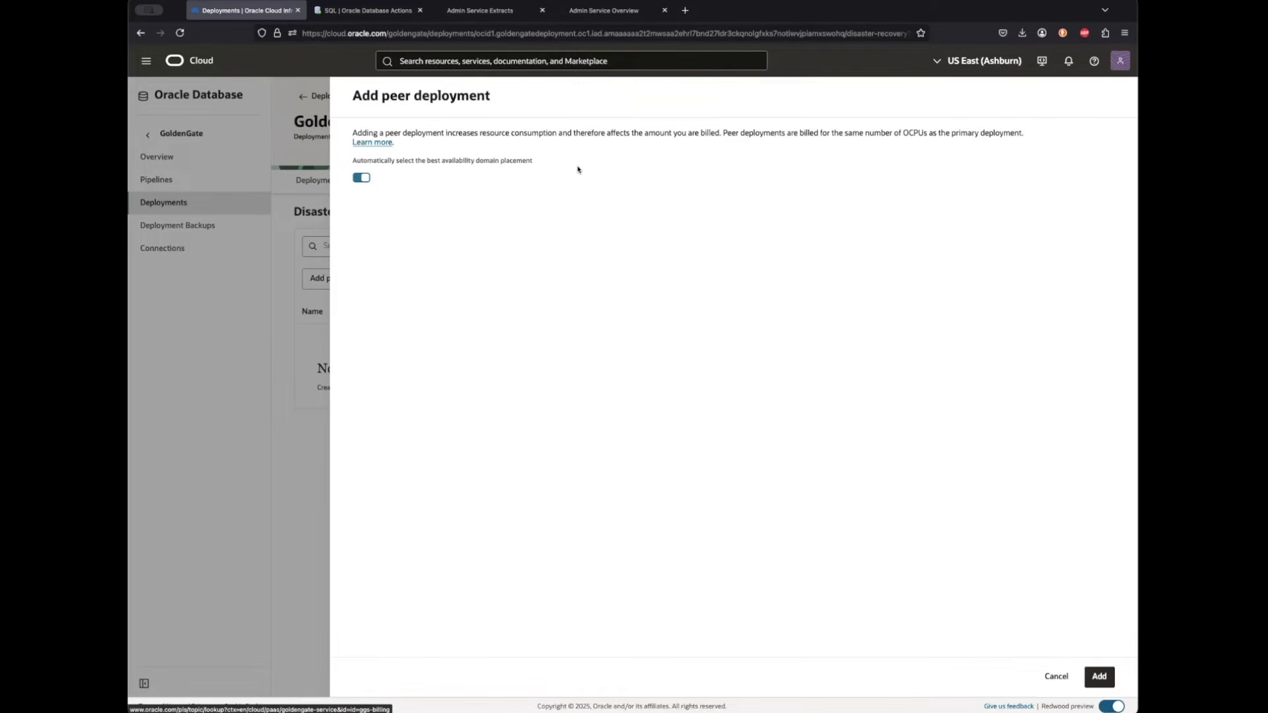
{"action": "left_click", "coordinate": [362, 177]}
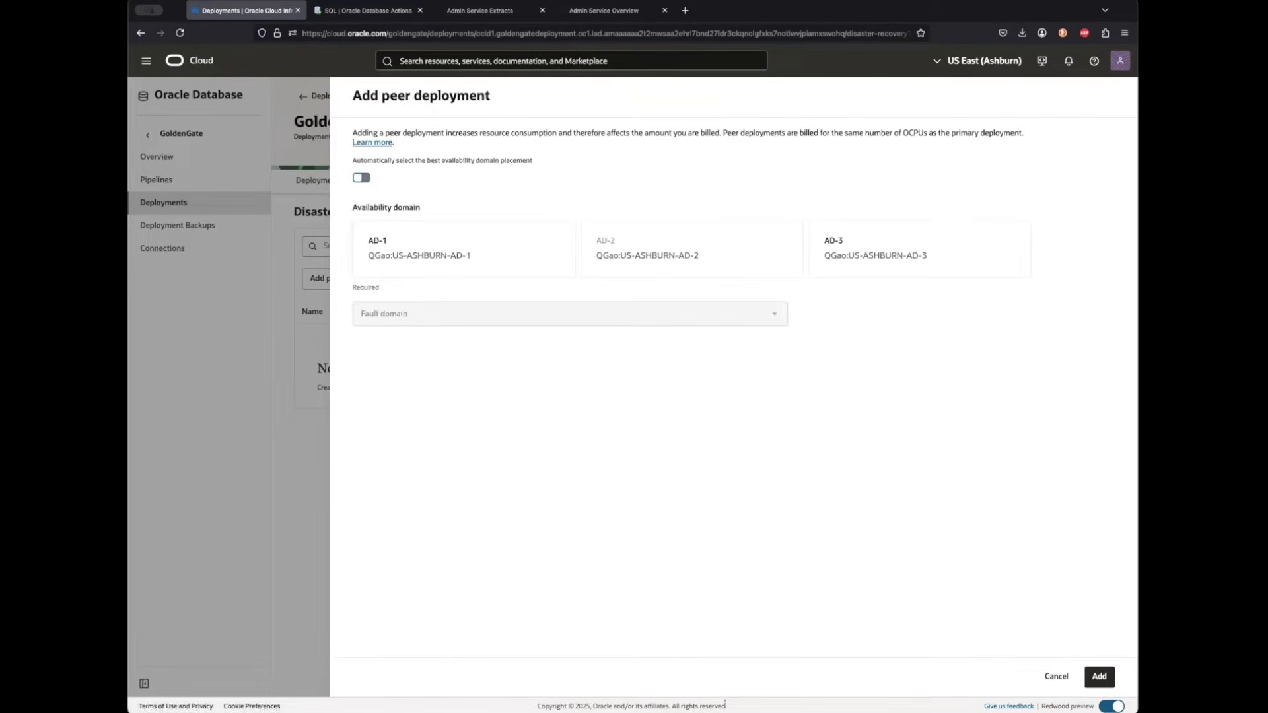
{"action": "left_click", "coordinate": [892, 248]}
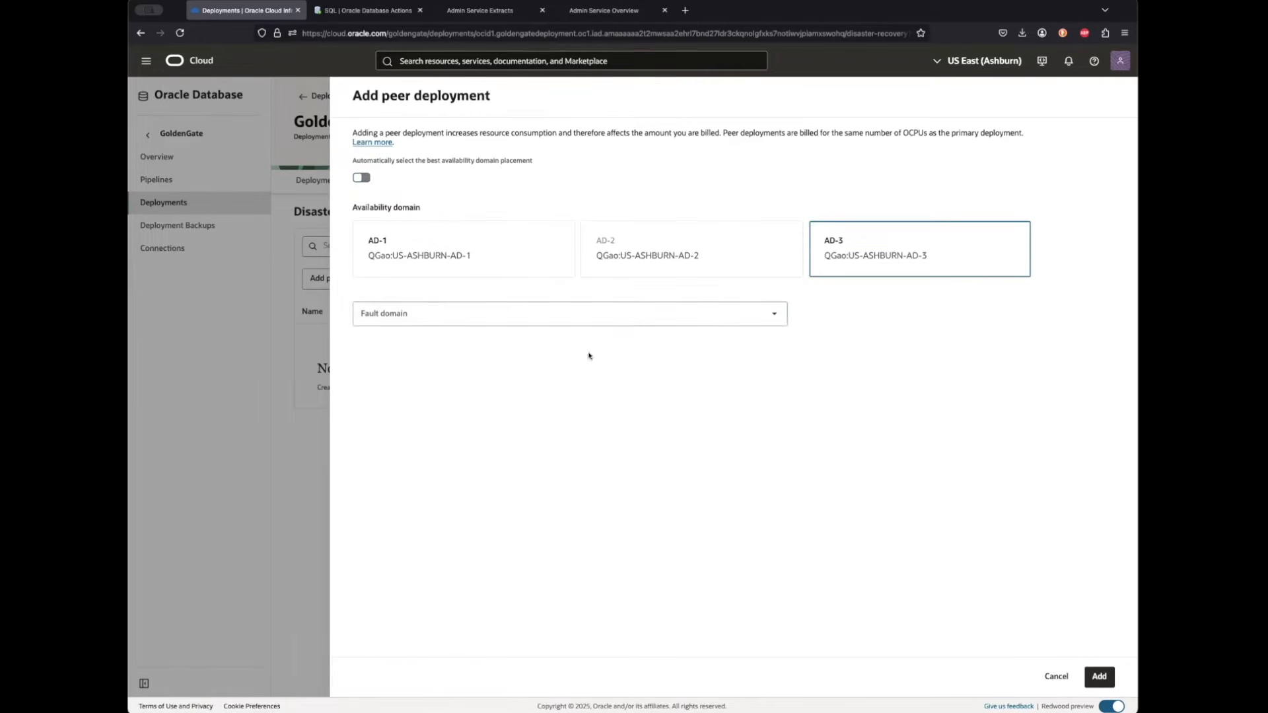
{"action": "left_click", "coordinate": [544, 313]}
{"action": "left_click", "coordinate": [465, 345]}
{"action": "left_click", "coordinate": [1107, 680]}
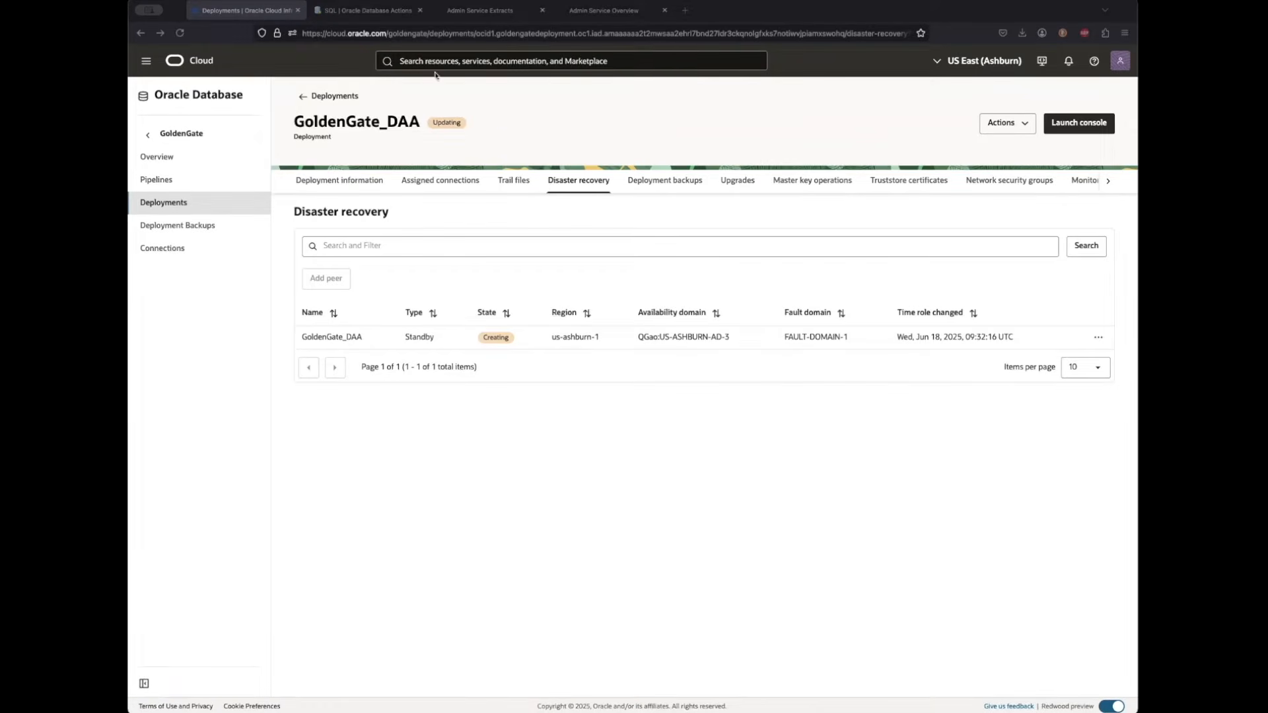
Return to the OCIGG_Oracle administration service and start the stopped EXTO extract.
{"action": "left_click", "coordinate": [481, 10]}
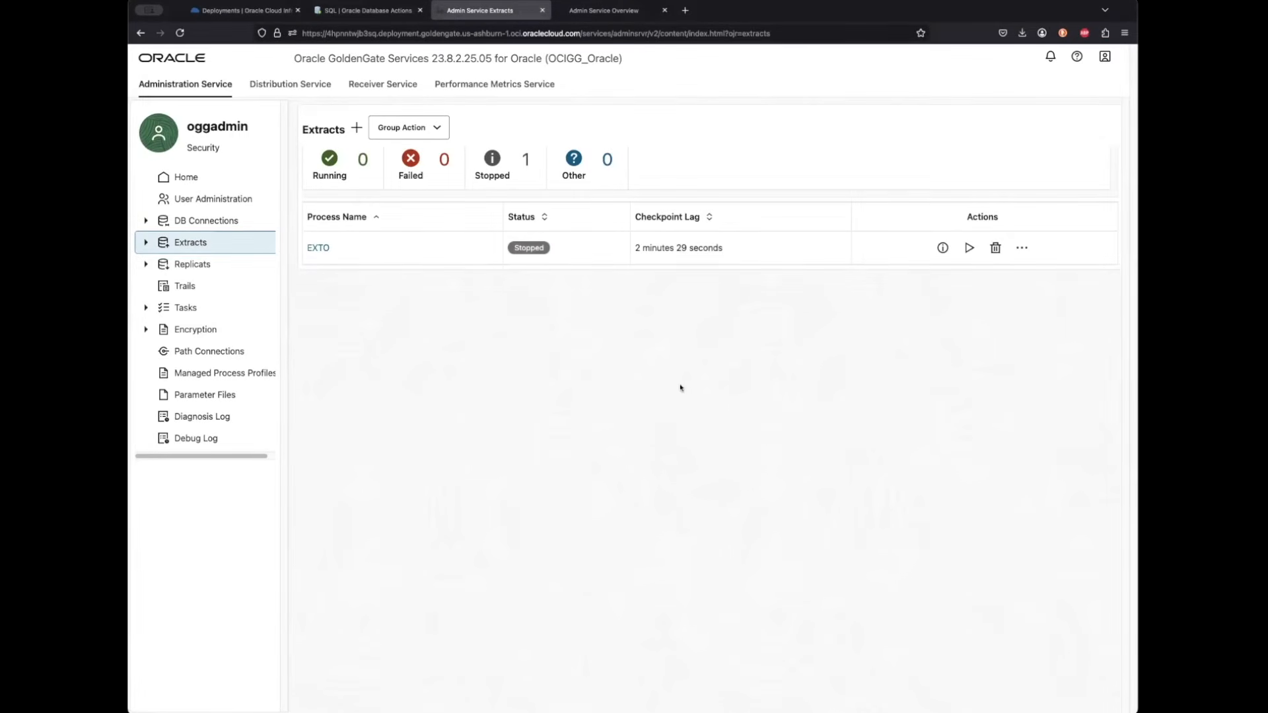
{"action": "left_click", "coordinate": [969, 250]}
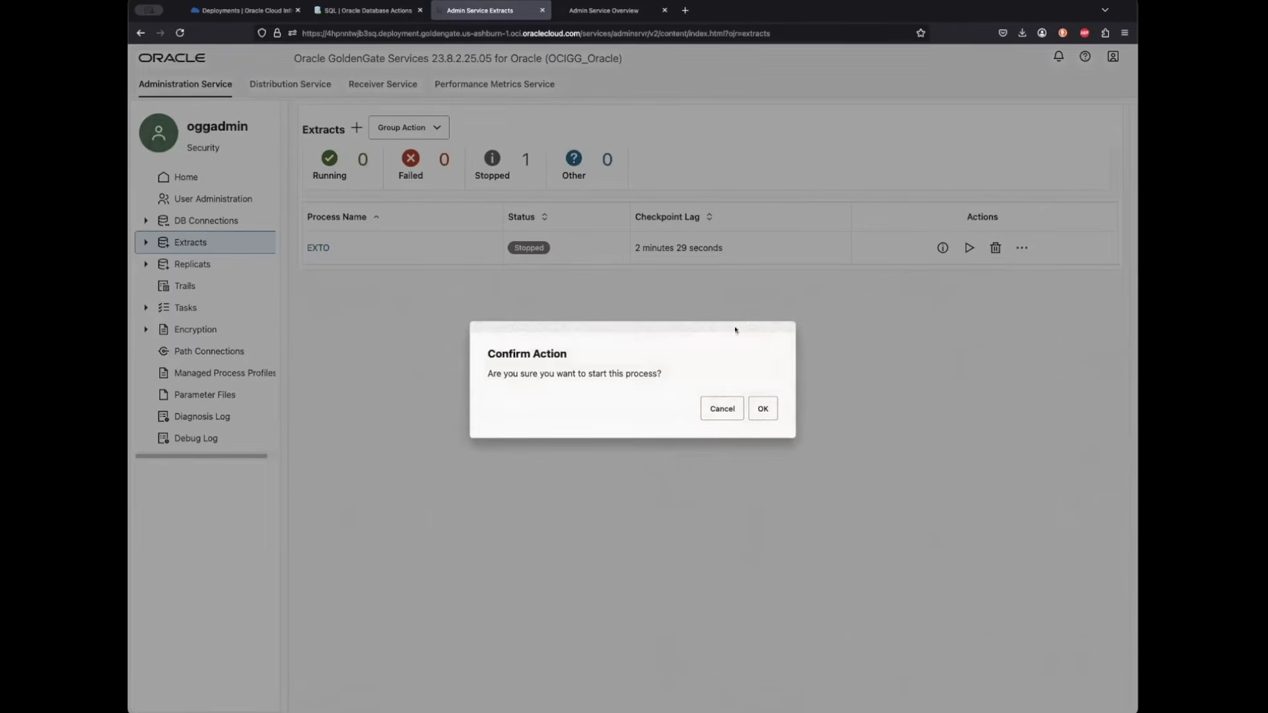
{"action": "left_click", "coordinate": [762, 410]}
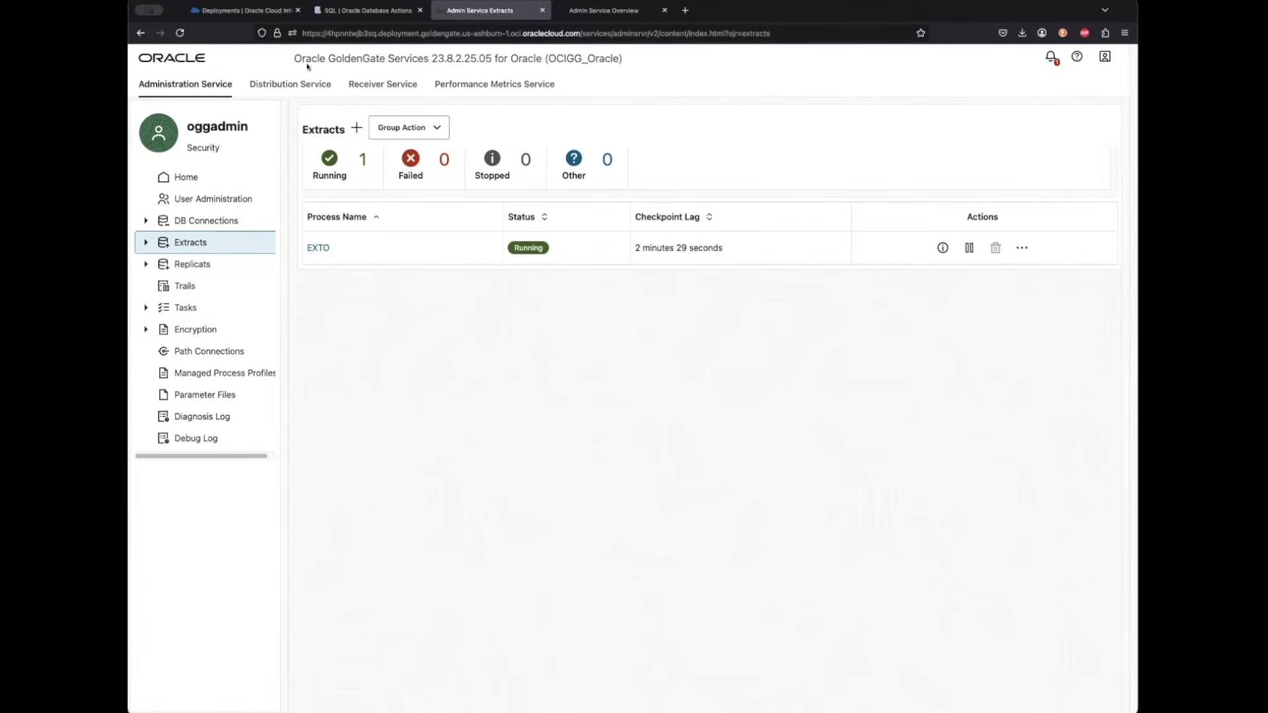
Check the distribution paths of OCIGG_Oracle, and view the details of the R1 replicat in GoldenGate_DAA.
{"action": "left_click", "coordinate": [302, 88]}
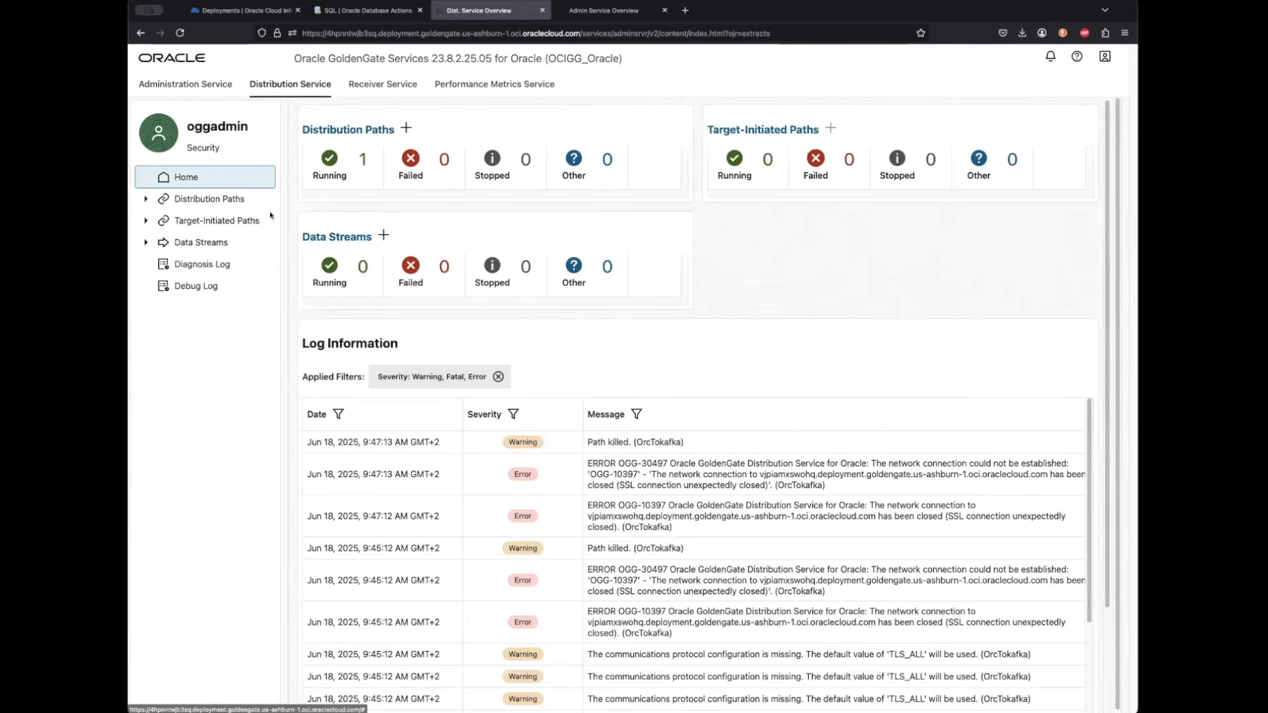
{"action": "left_click", "coordinate": [208, 199]}
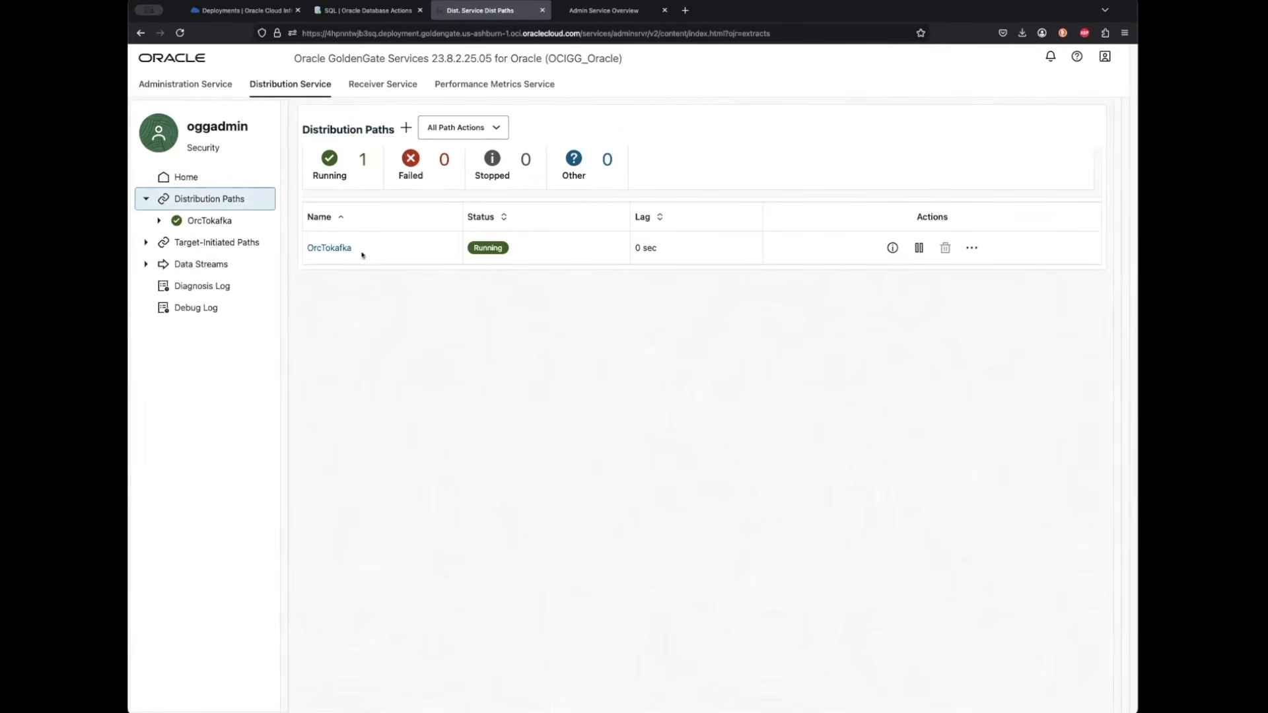
{"action": "left_click", "coordinate": [604, 9]}
{"action": "left_click", "coordinate": [192, 264]}
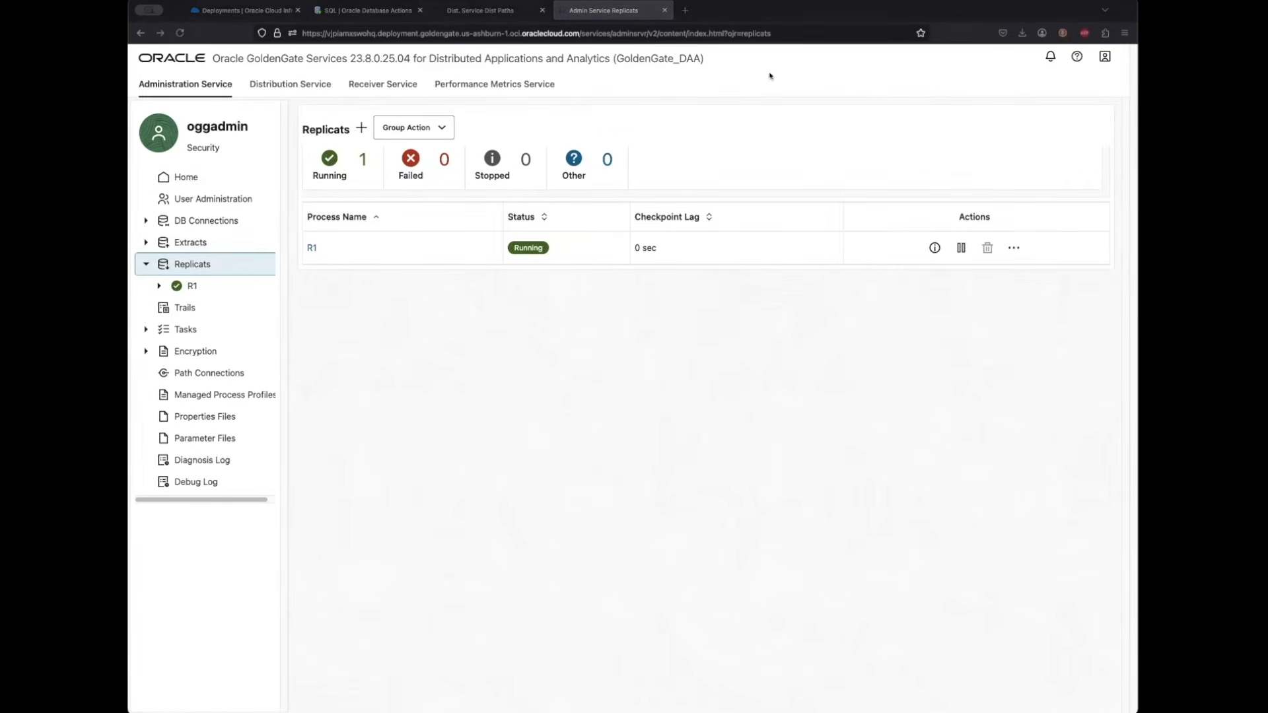
{"action": "left_click", "coordinate": [312, 245]}
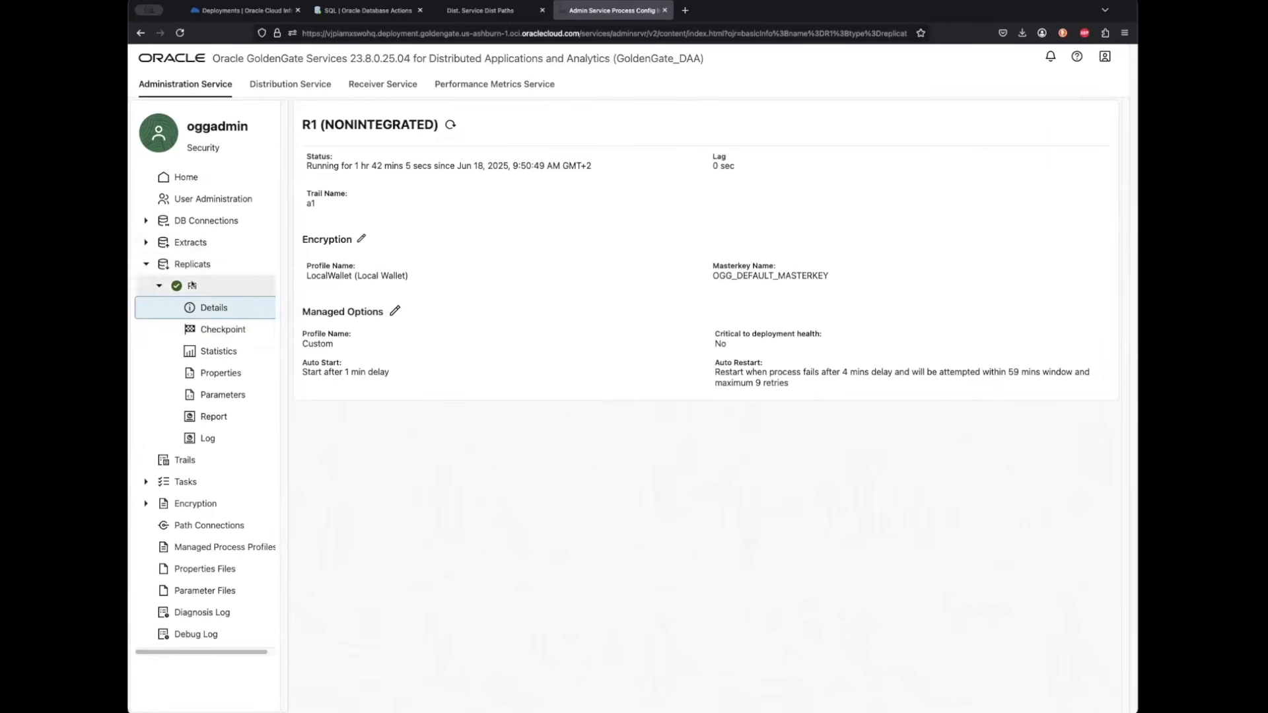
Check the R1 replicat's statistics and the replicat list in GoldenGate_DAA, and review the extracts of OCIGG_Oracle.
{"action": "left_click", "coordinate": [195, 264]}
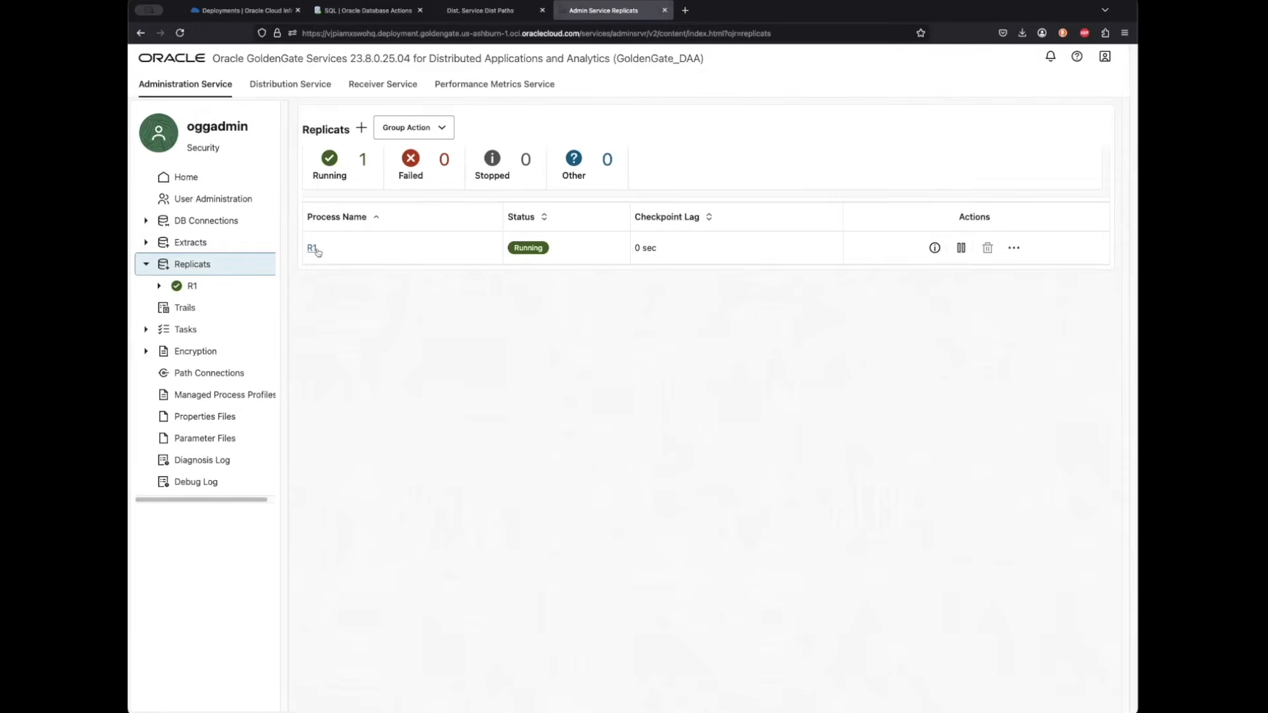
{"action": "left_click", "coordinate": [311, 249]}
{"action": "left_click", "coordinate": [239, 350]}
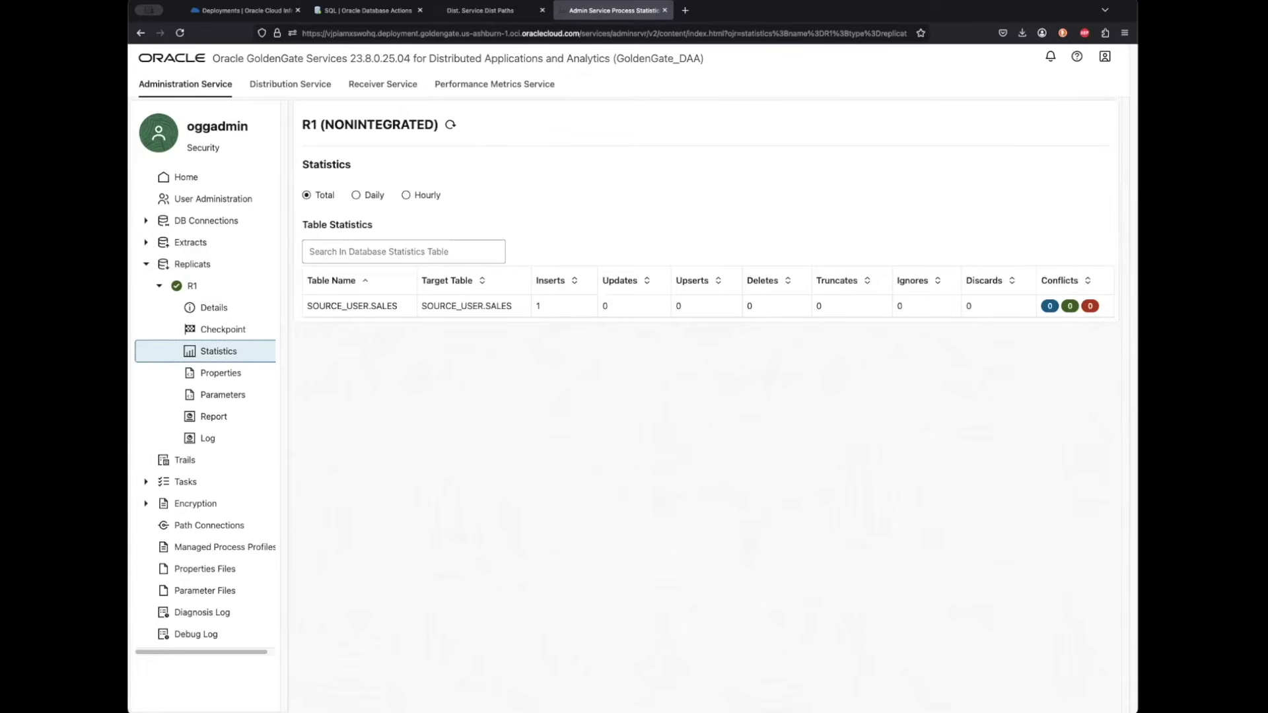
{"action": "left_click", "coordinate": [203, 267]}
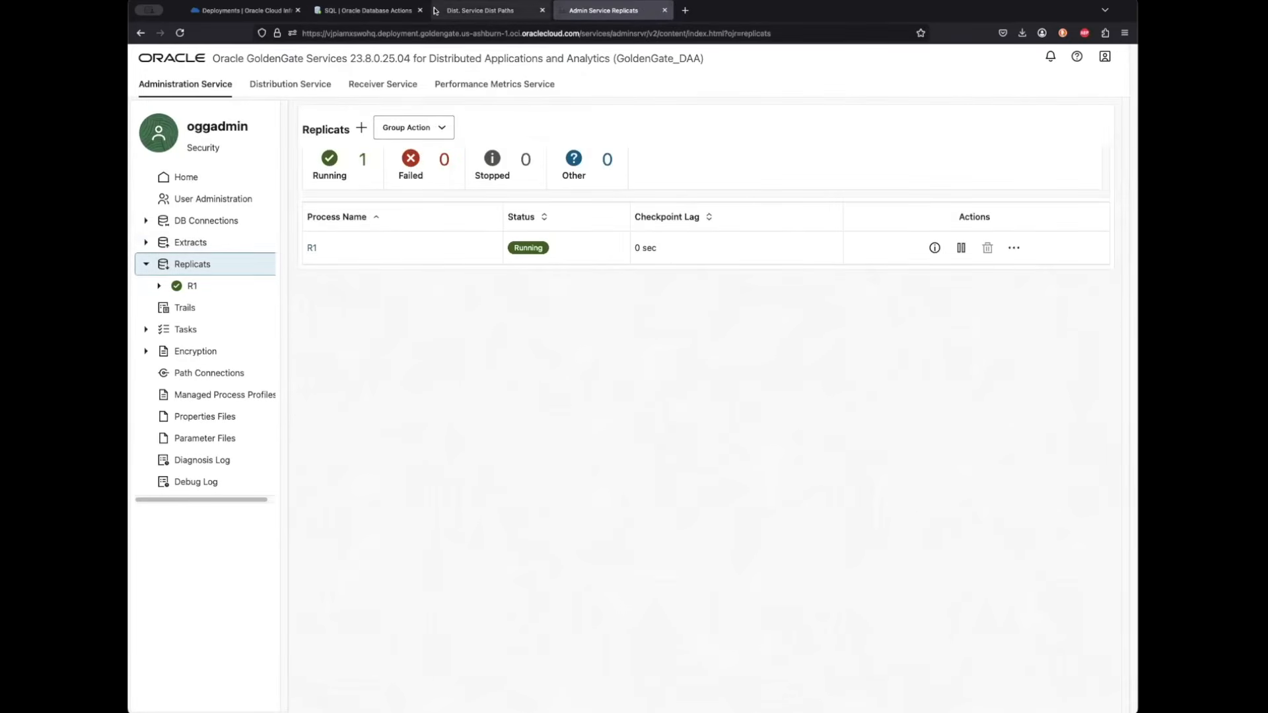
{"action": "left_click", "coordinate": [480, 10]}
{"action": "left_click", "coordinate": [198, 84]}
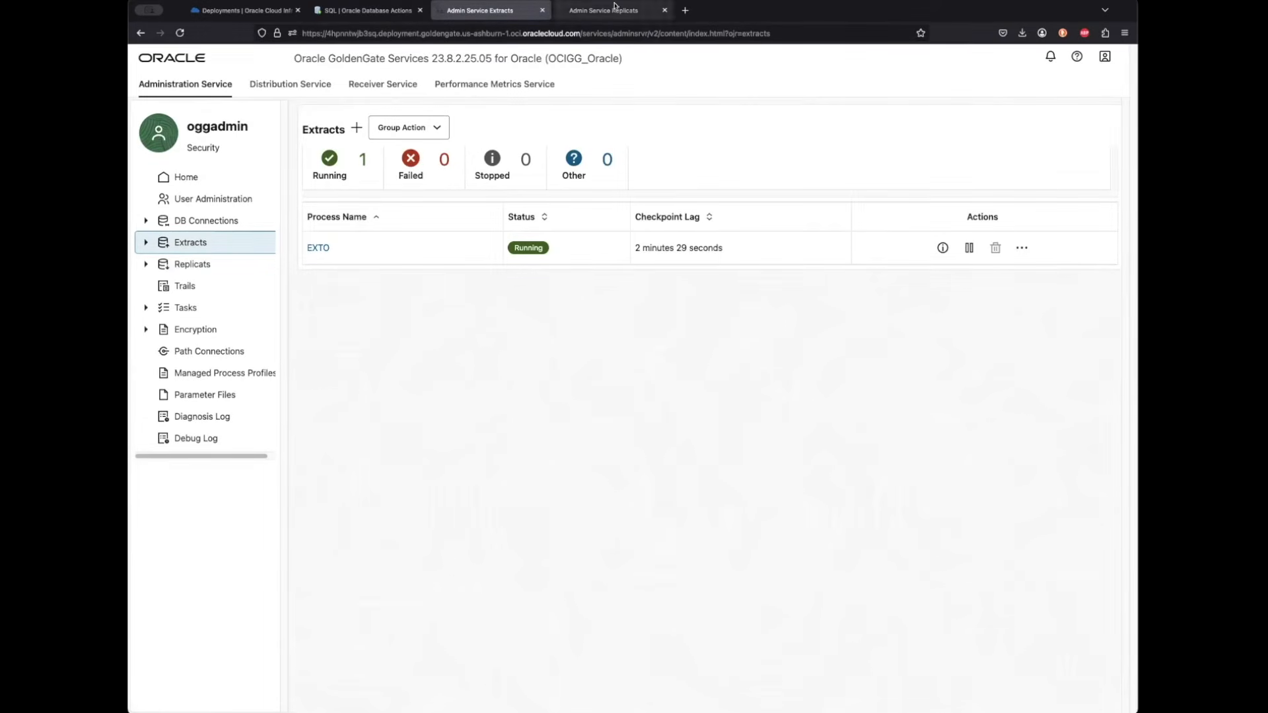
Switch to the Oracle Cloud console and check the work requests and disaster recovery peers of the GoldenGate_DAA deployment.
{"action": "left_click", "coordinate": [239, 12]}
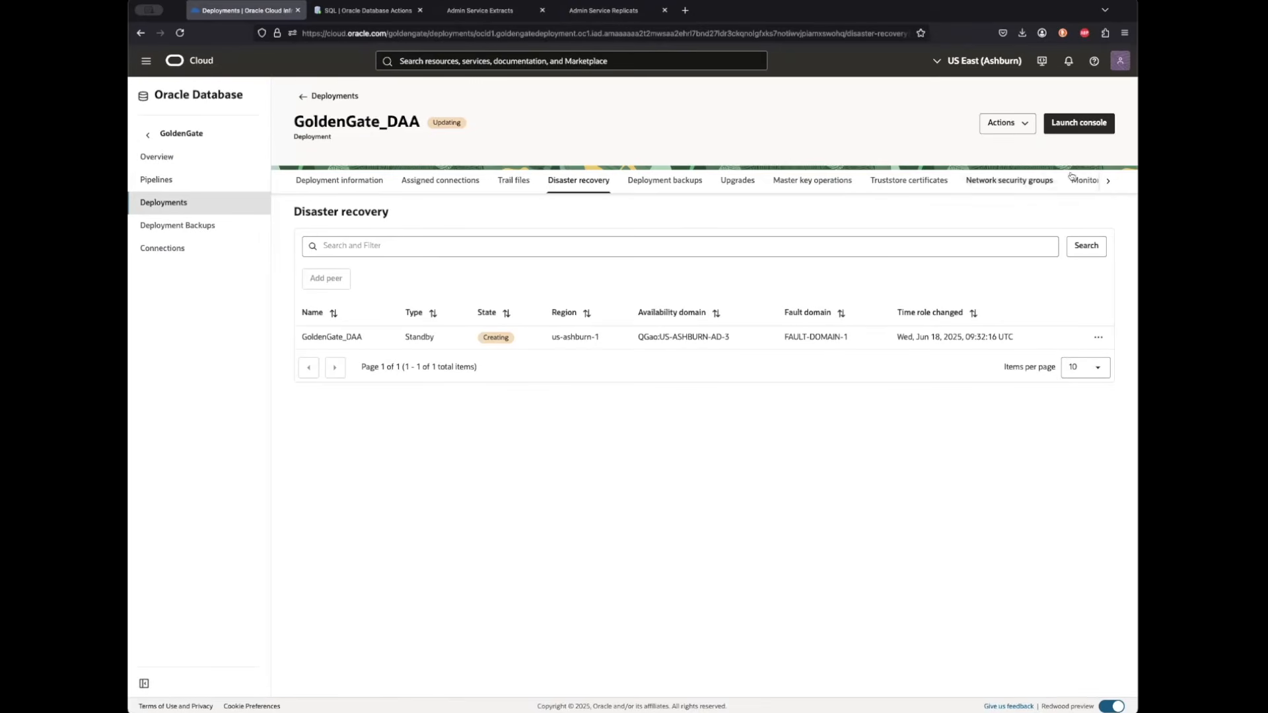
{"action": "left_click", "coordinate": [1105, 184]}
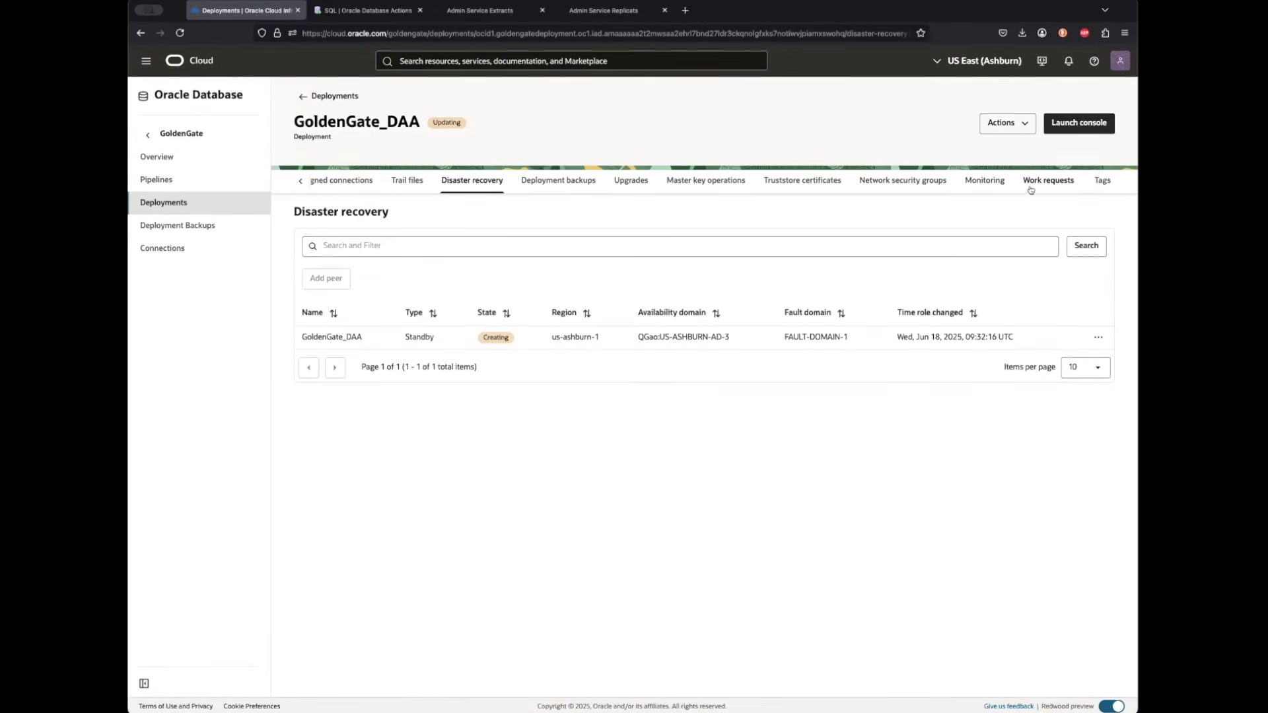
{"action": "left_click", "coordinate": [1033, 185]}
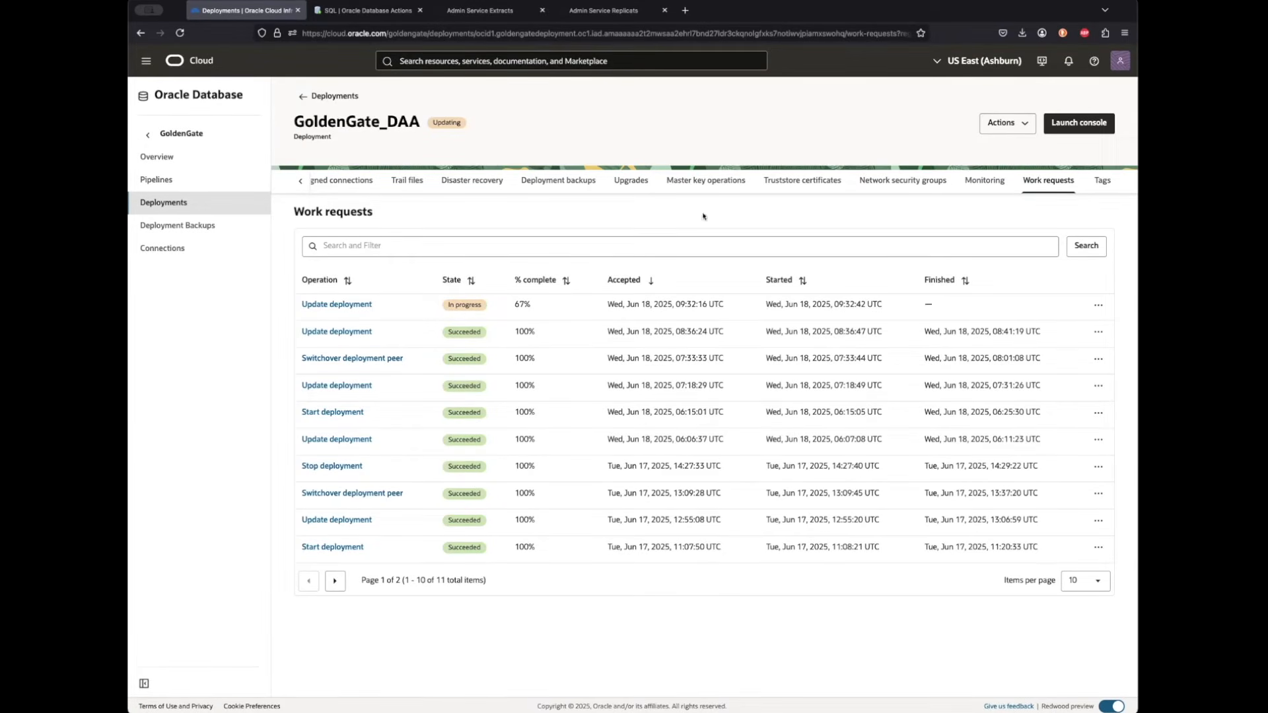
{"action": "left_click", "coordinate": [826, 47]}
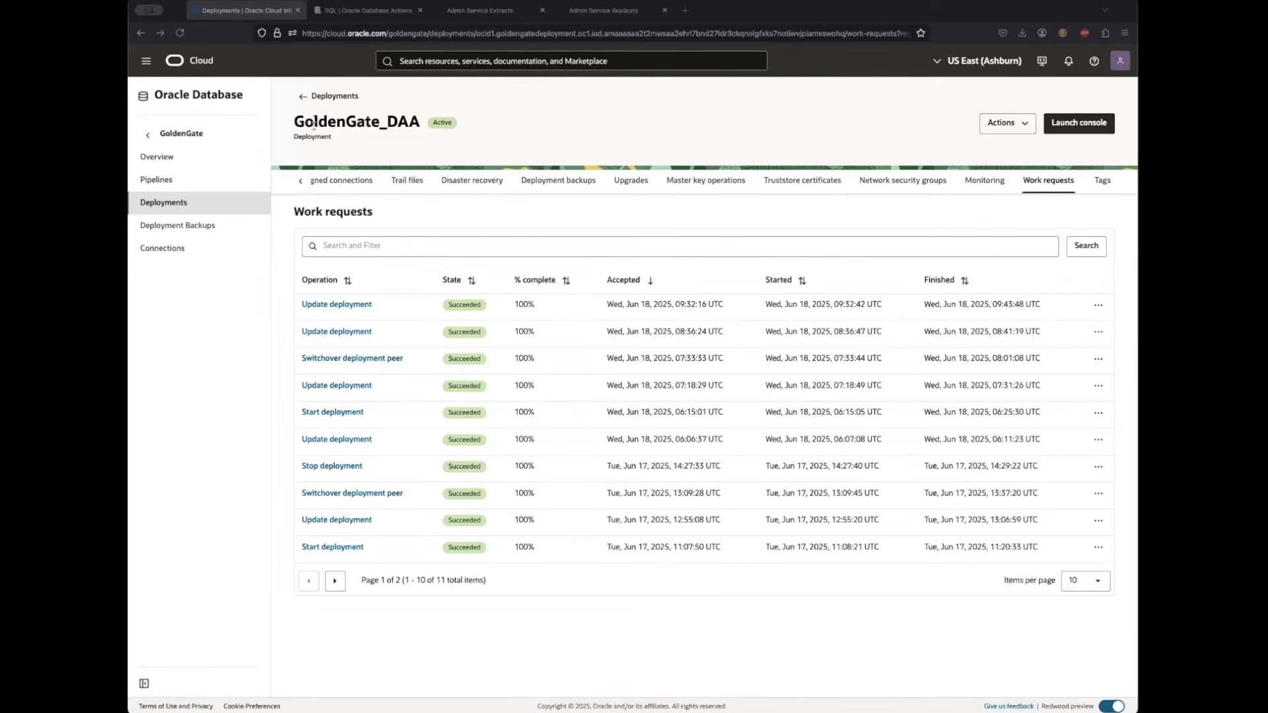
{"action": "left_click", "coordinate": [474, 174]}
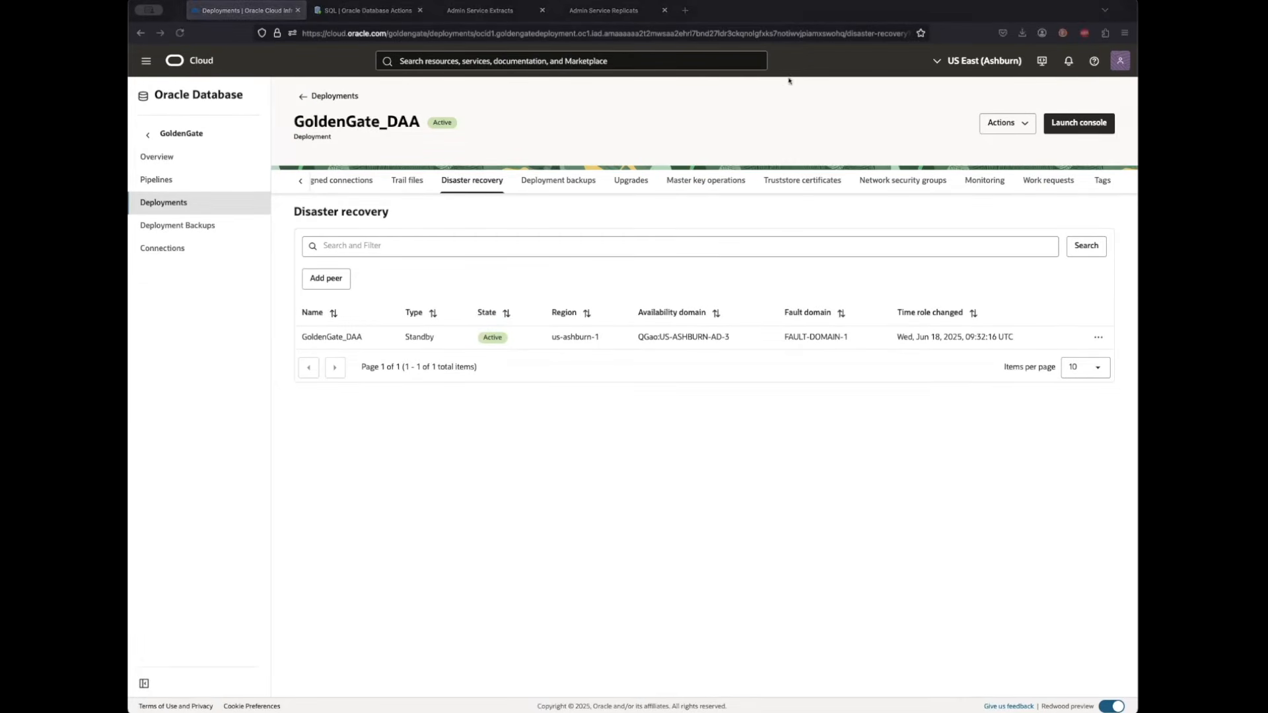
{"action": "left_click", "coordinate": [622, 458]}
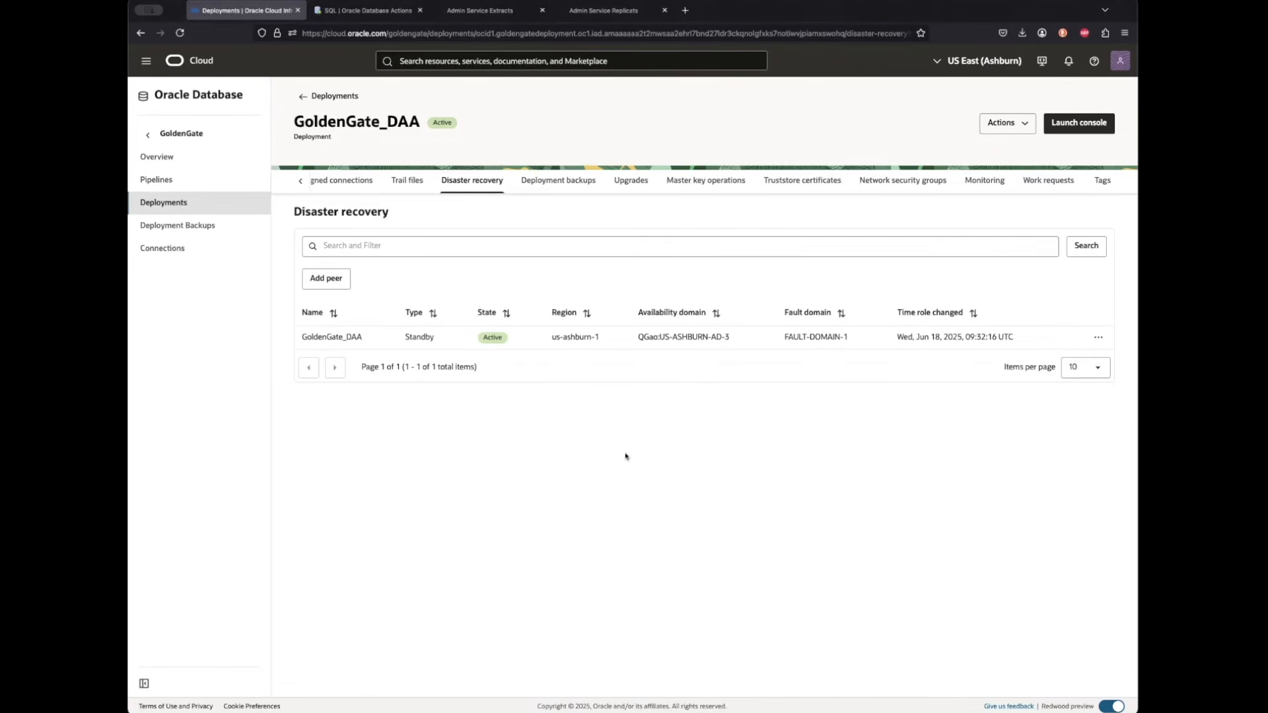
Switch to the Database Actions SQL worksheet and change the INSERT statement's QUANTITY_SOLD value to 111 and AMOUNT_SOLD value to 322233.
{"action": "mouse_move", "coordinate": [438, 10]}
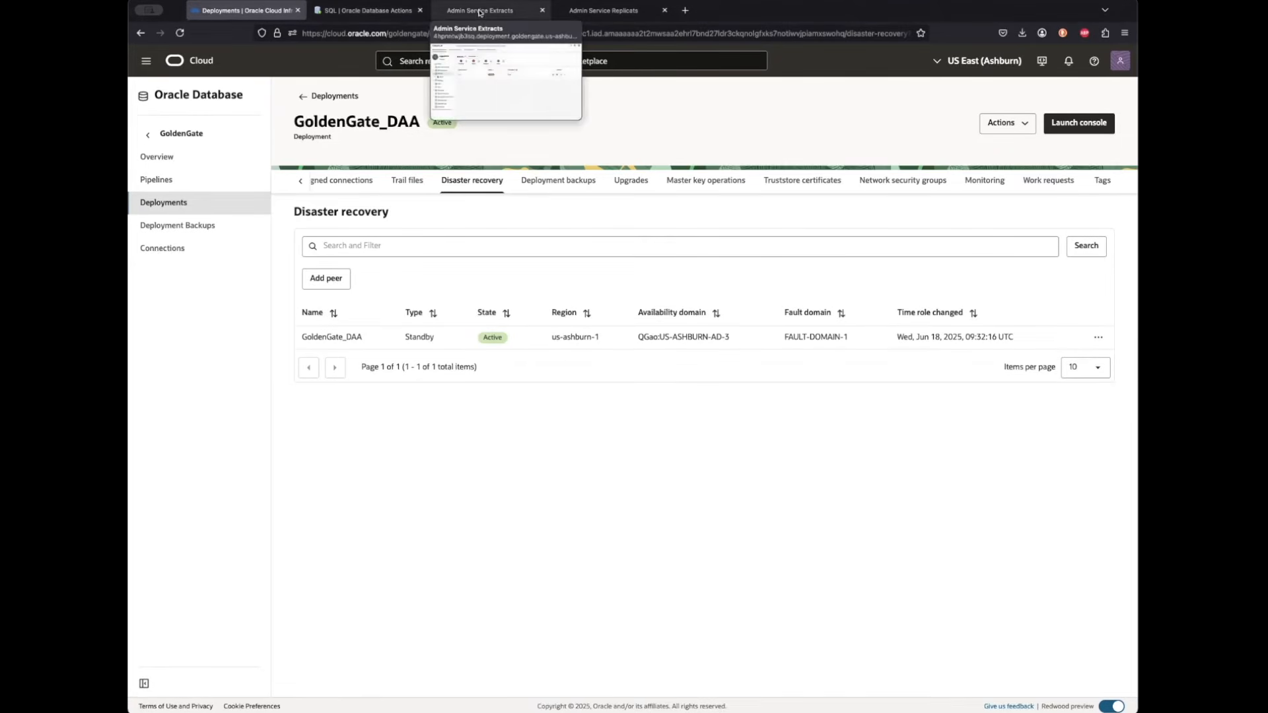
{"action": "left_click", "coordinate": [366, 10]}
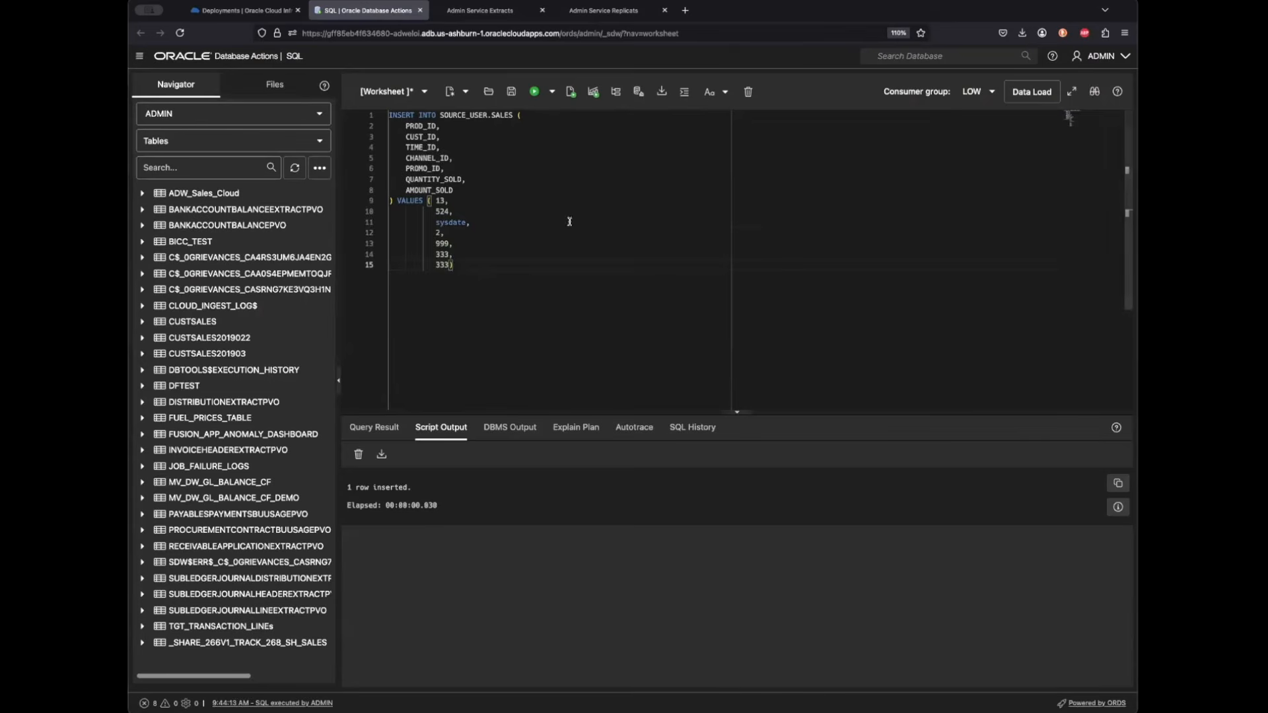
{"action": "type", "text": "111,"}
{"action": "left_click", "coordinate": [441, 265]}
{"action": "type", "text": "222"}
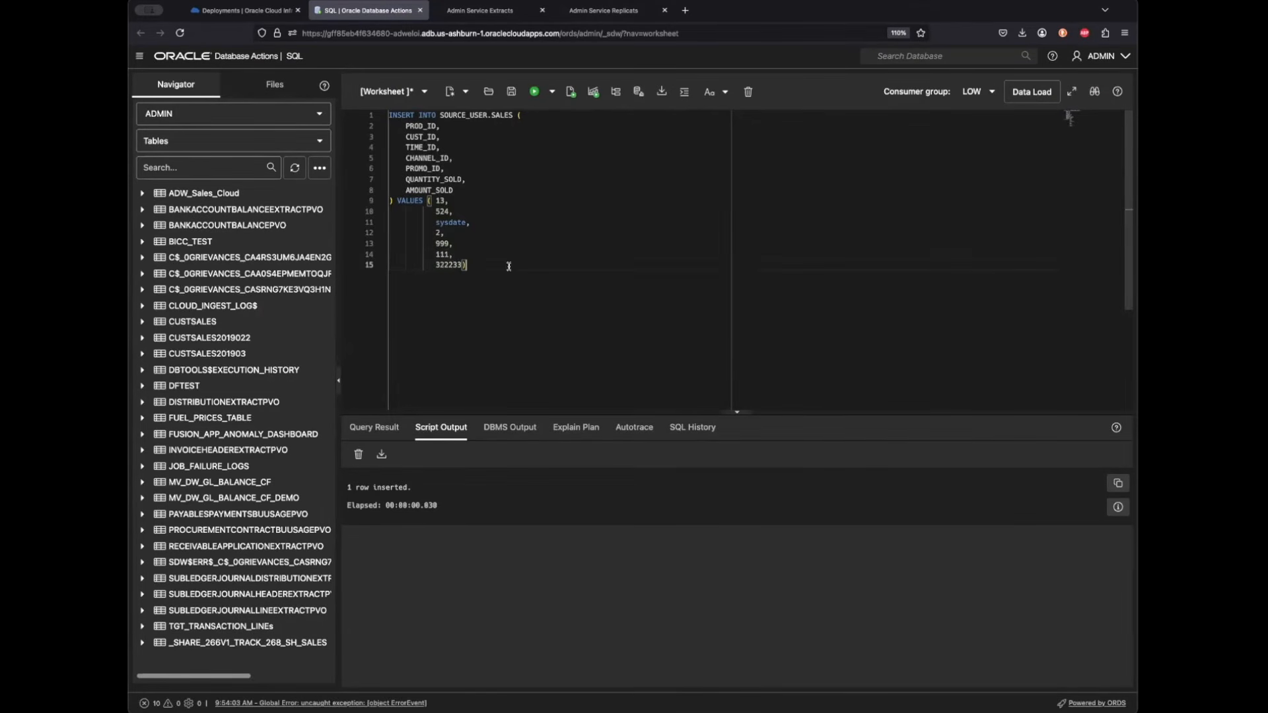
Select the entire INSERT INTO SOURCE_USER.SALES statement in the worksheet and run it.
{"action": "left_click_drag", "start_coordinate": [514, 269], "coordinate": [379, 110]}
{"action": "left_click", "coordinate": [371, 99]}
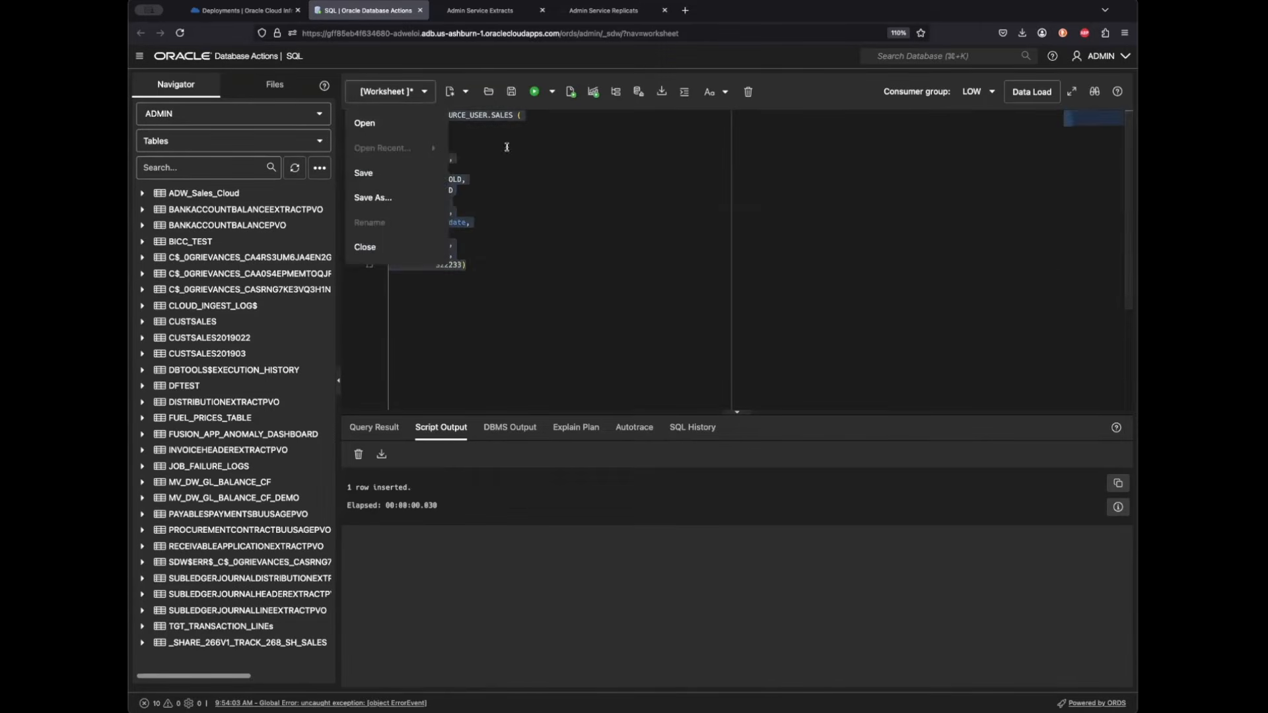
{"action": "left_click", "coordinate": [514, 212]}
{"action": "left_click", "coordinate": [517, 240]}
{"action": "left_click_drag", "start_coordinate": [498, 269], "coordinate": [387, 112]}
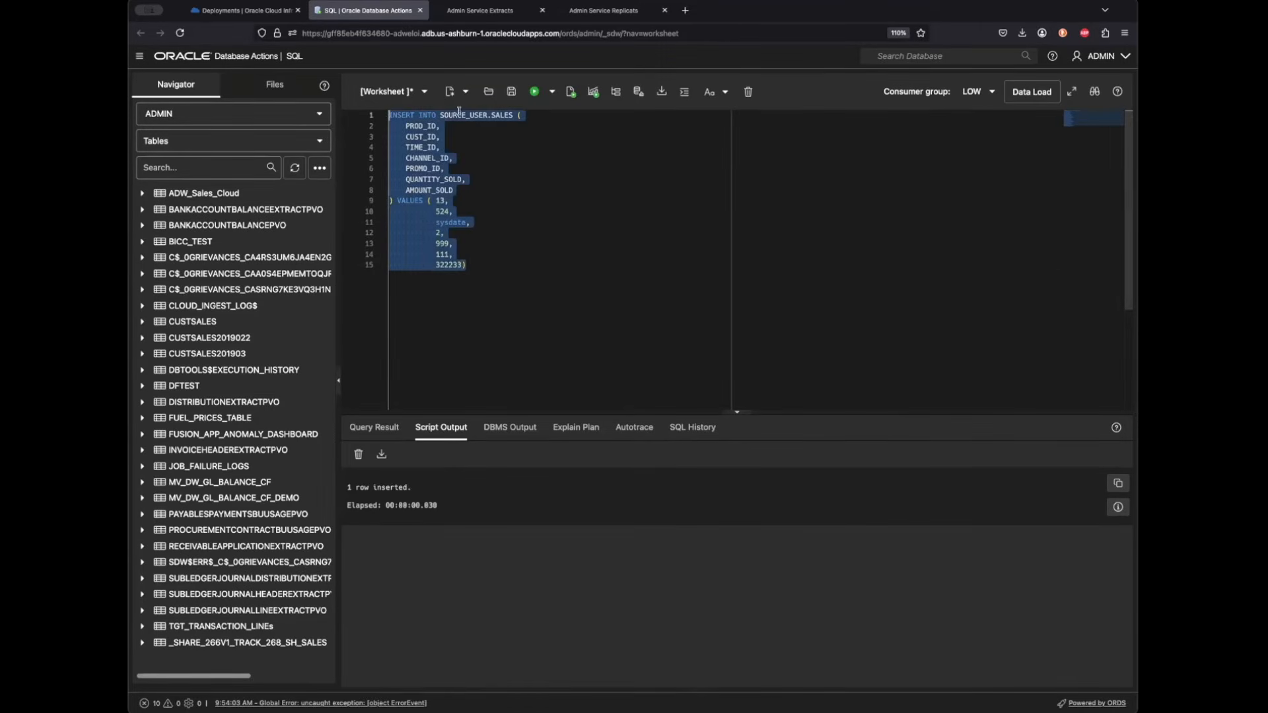
{"action": "left_click", "coordinate": [532, 94]}
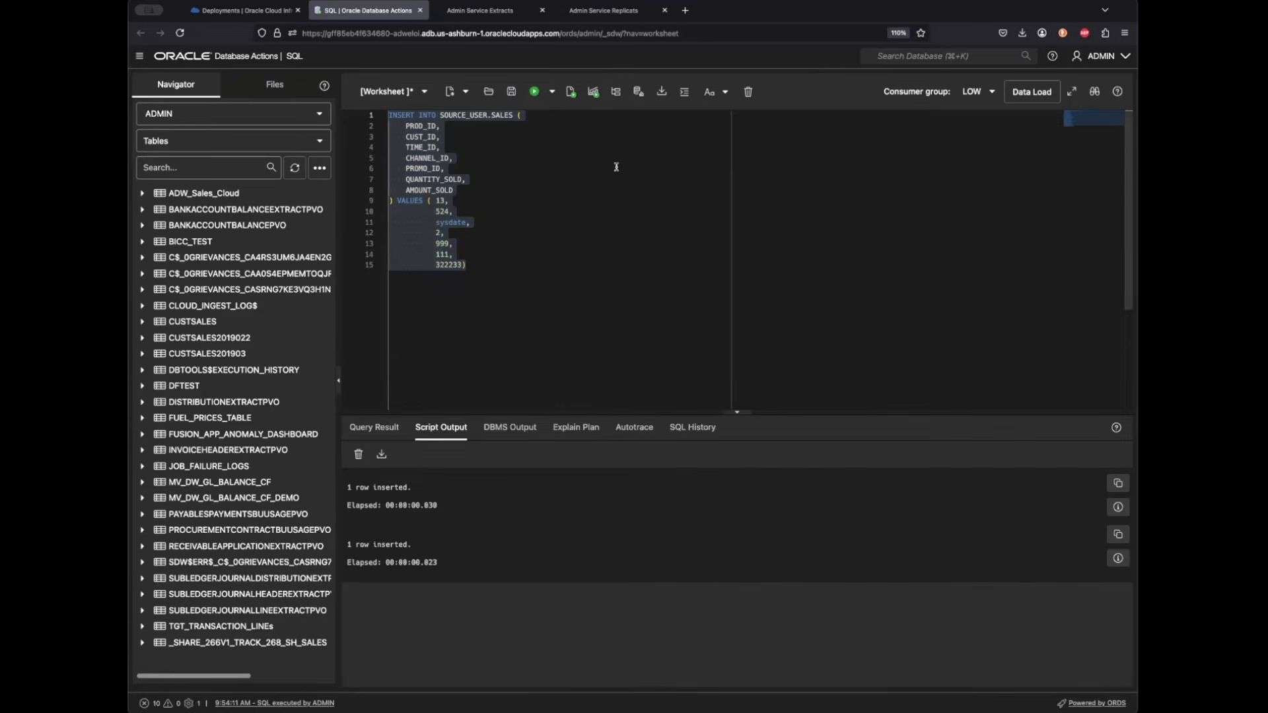
{"action": "left_click", "coordinate": [586, 275]}
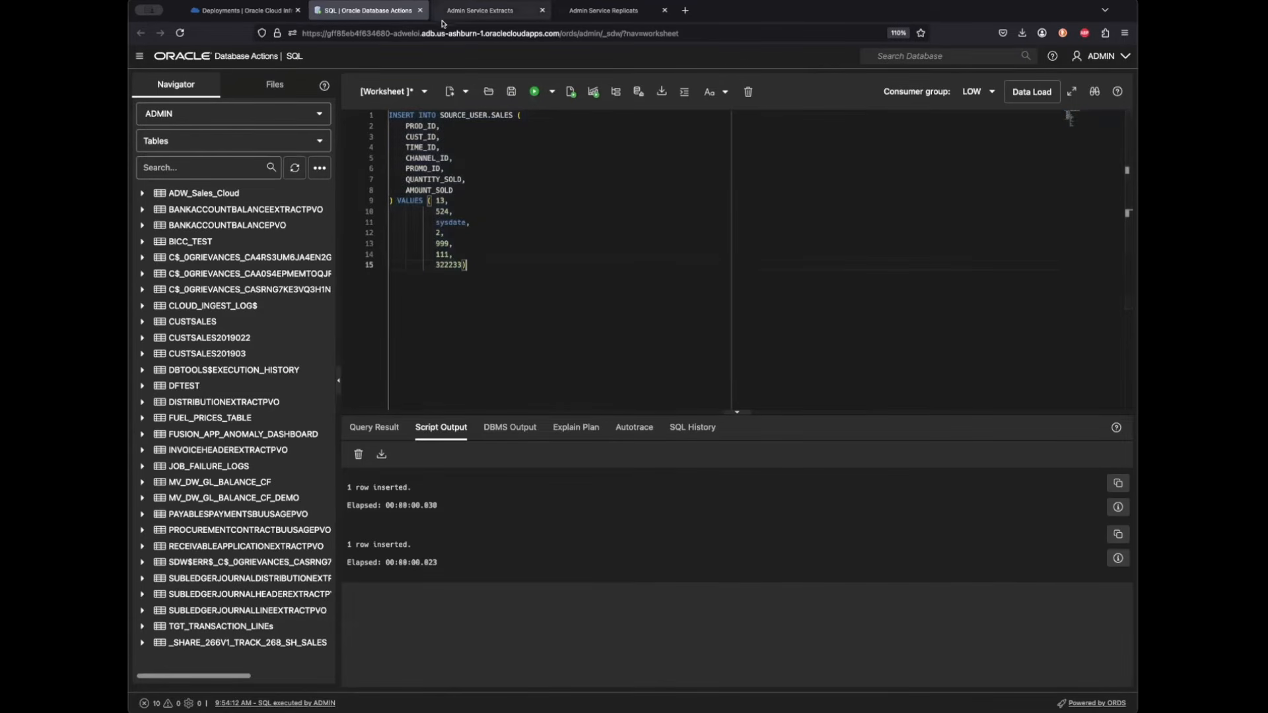
Check the EXTO extract's statistics in OCIGG_Oracle, and examine the Kafka consumer output for ggbd-topic in the terminal.
{"action": "left_click", "coordinate": [483, 11]}
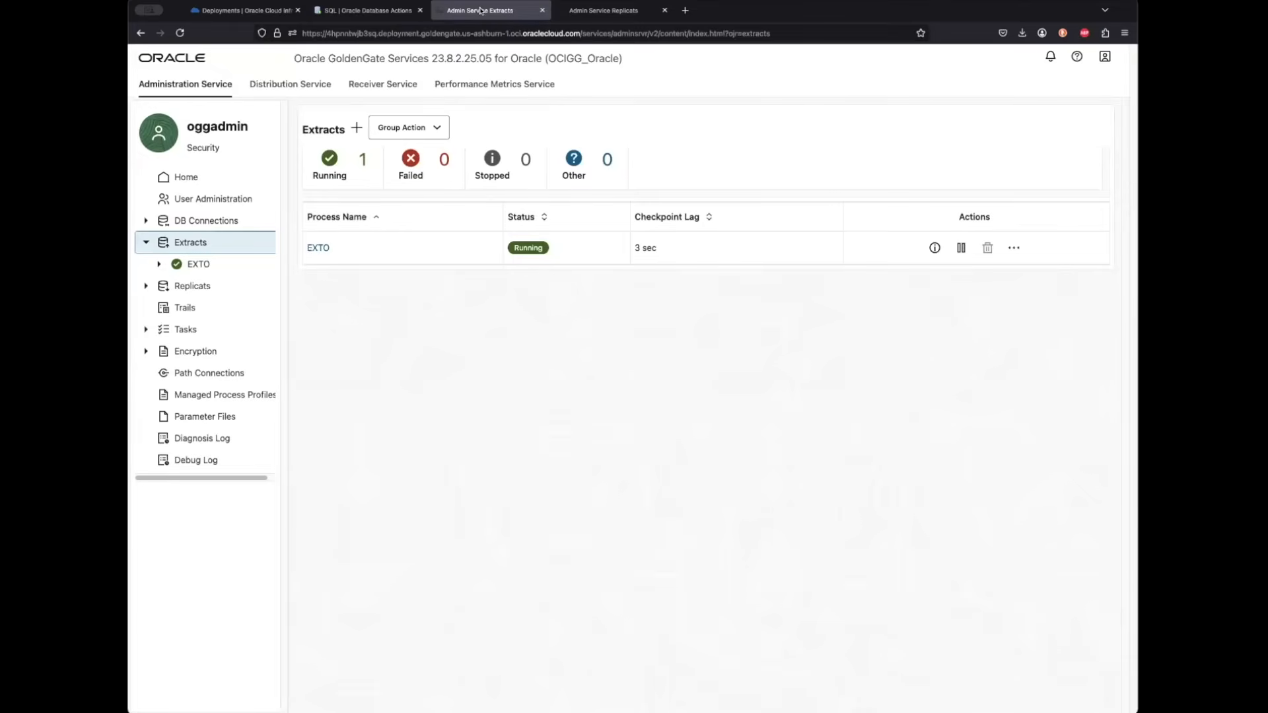
{"action": "left_click", "coordinate": [317, 247]}
{"action": "left_click", "coordinate": [218, 329]}
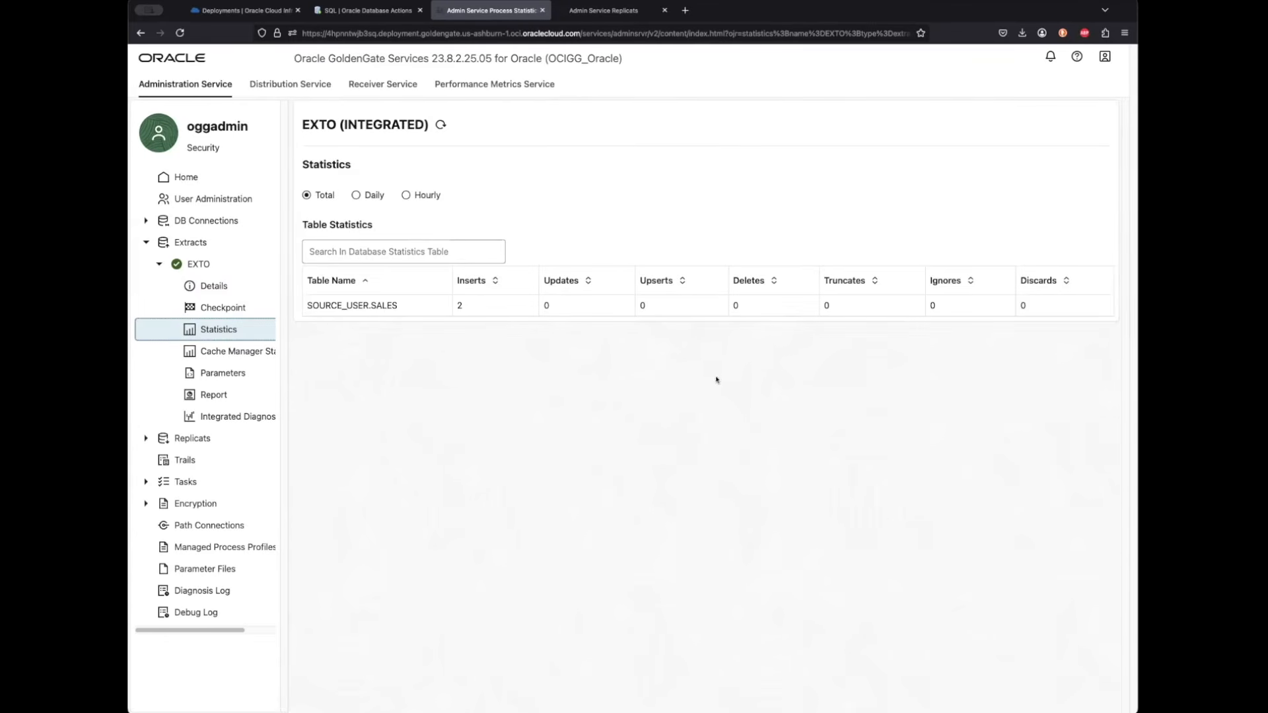
{"action": "key", "text": "super+Tab"}
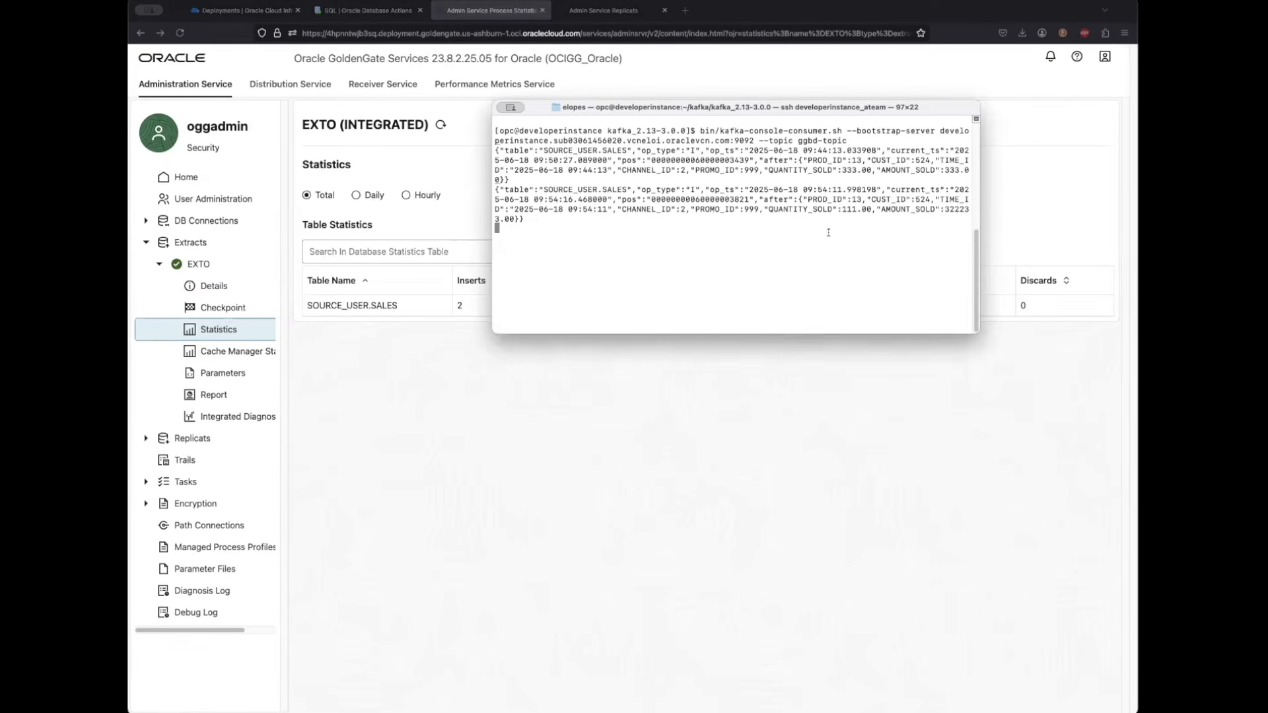
{"action": "left_click_drag", "start_coordinate": [979, 231], "coordinate": [709, 218]}
Return to the Oracle Cloud console and switch the OCIGG_Oracle deployment over to its standby peer in availability domain AD-2.
{"action": "left_click", "coordinate": [342, 13]}
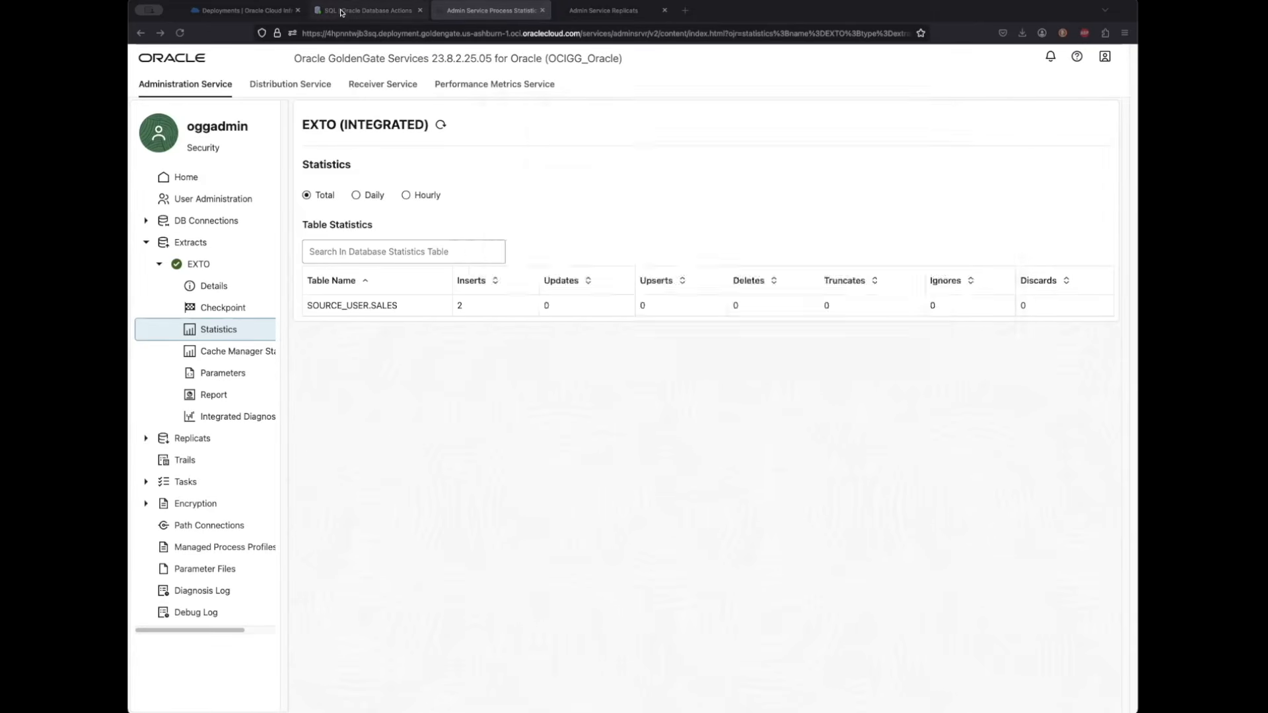
{"action": "left_click", "coordinate": [342, 12]}
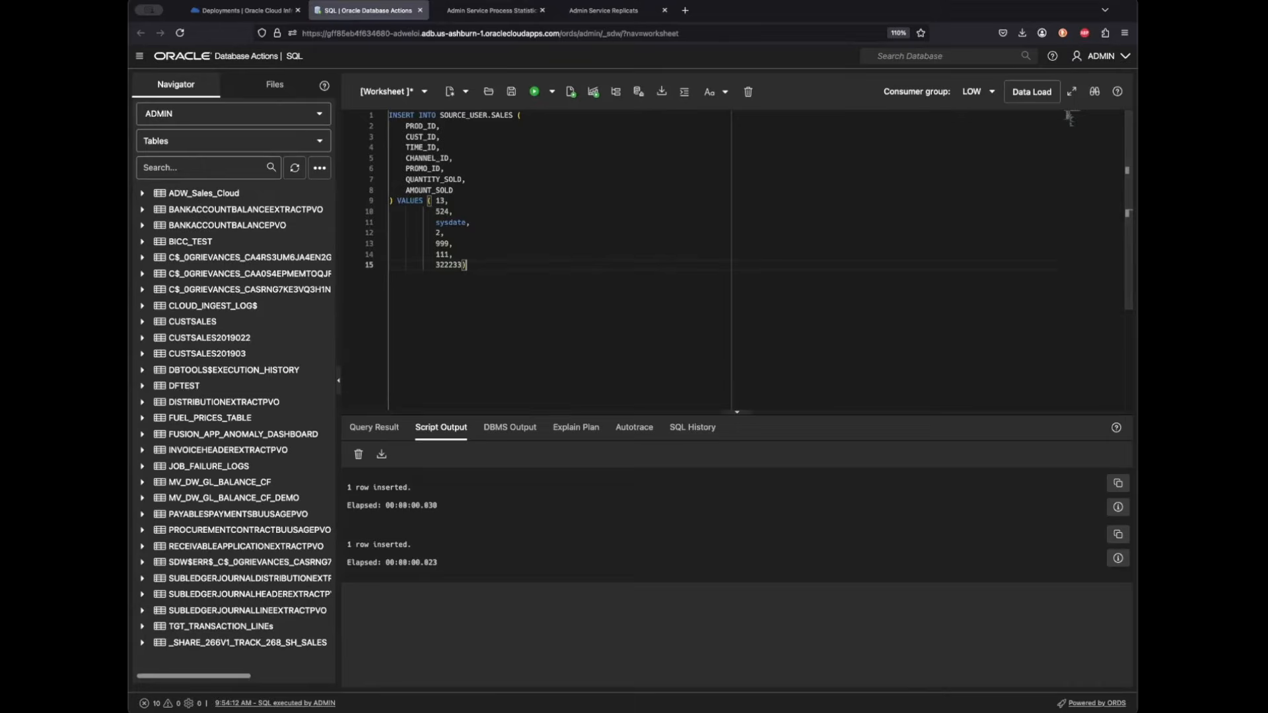
{"action": "left_click", "coordinate": [243, 11]}
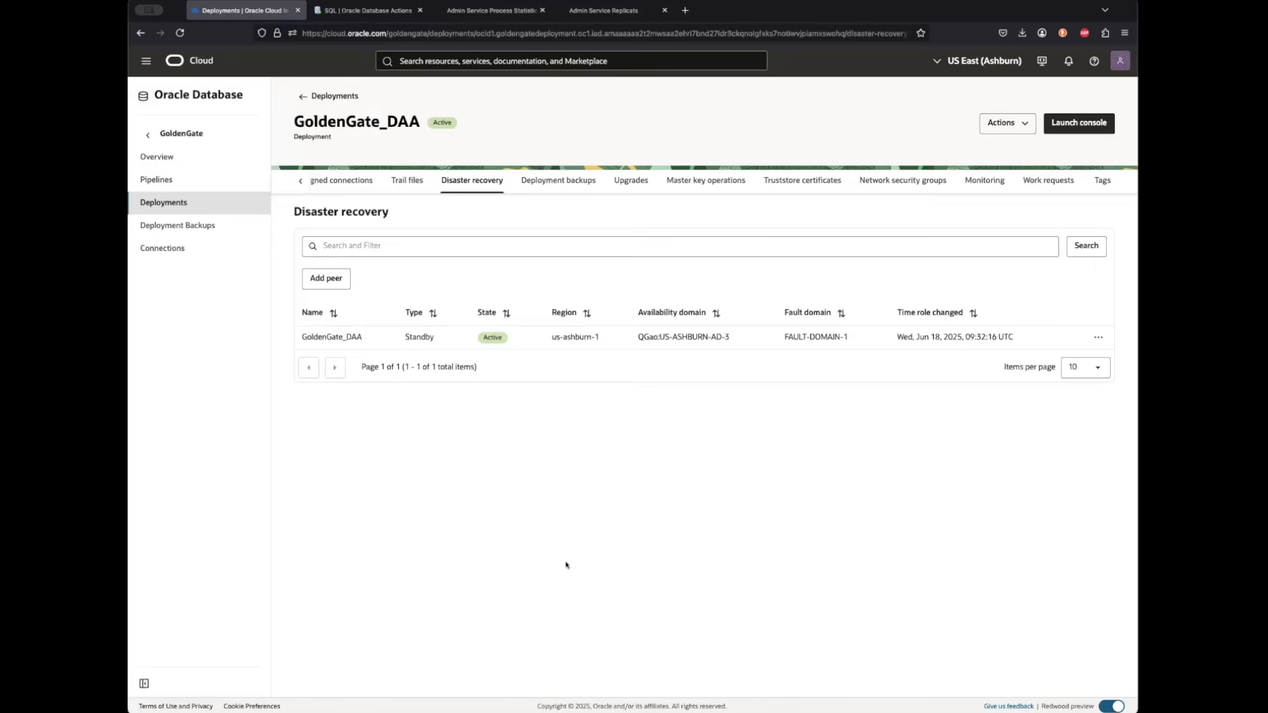
{"action": "left_click", "coordinate": [334, 96]}
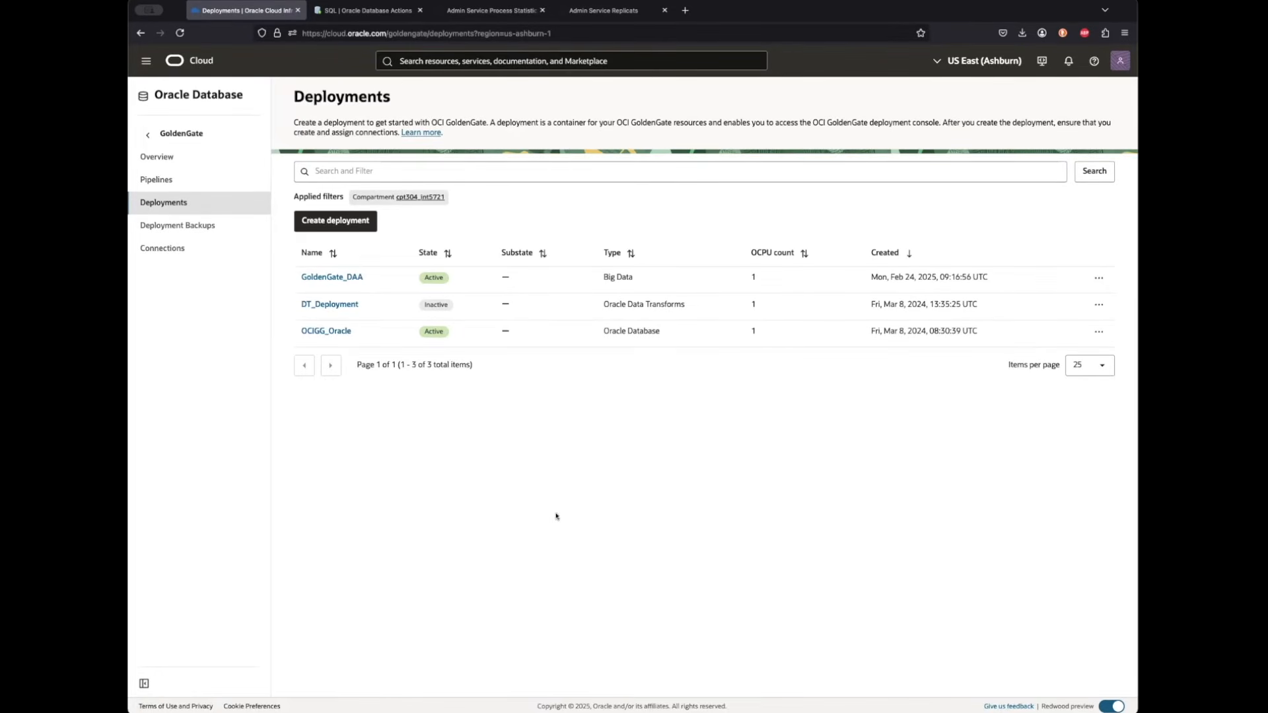
{"action": "left_click", "coordinate": [326, 333]}
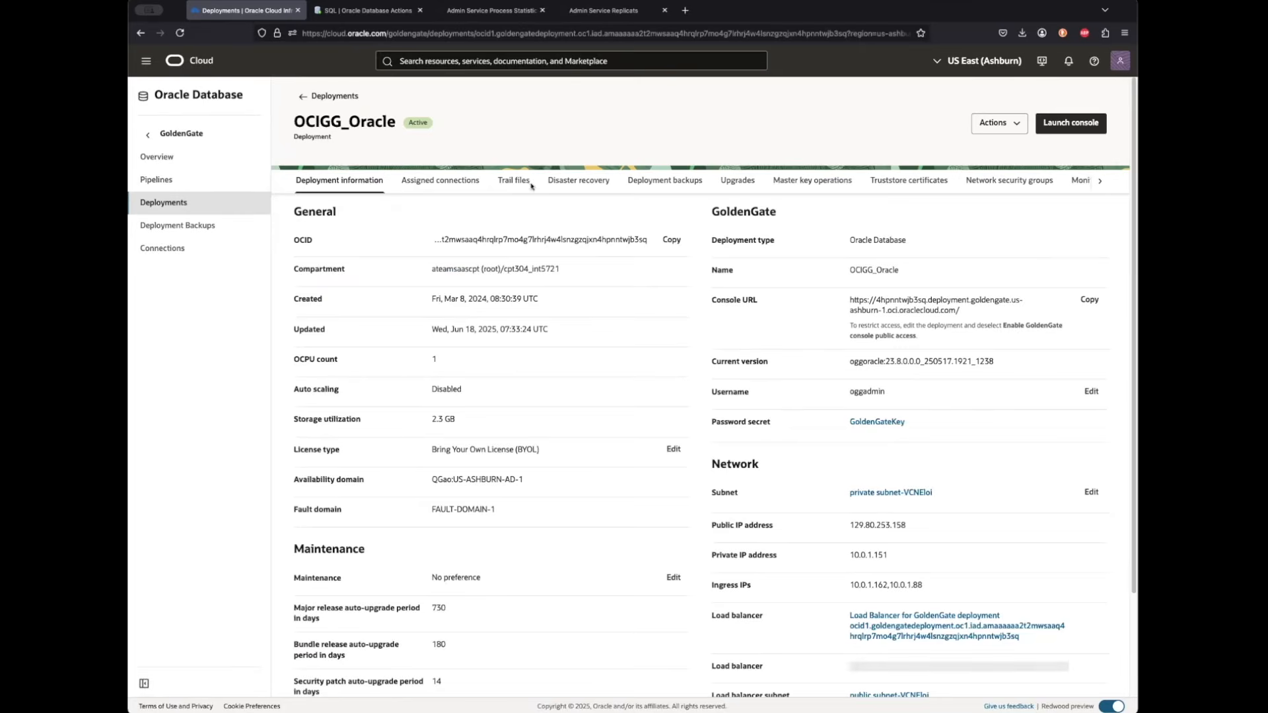
{"action": "left_click", "coordinate": [581, 183]}
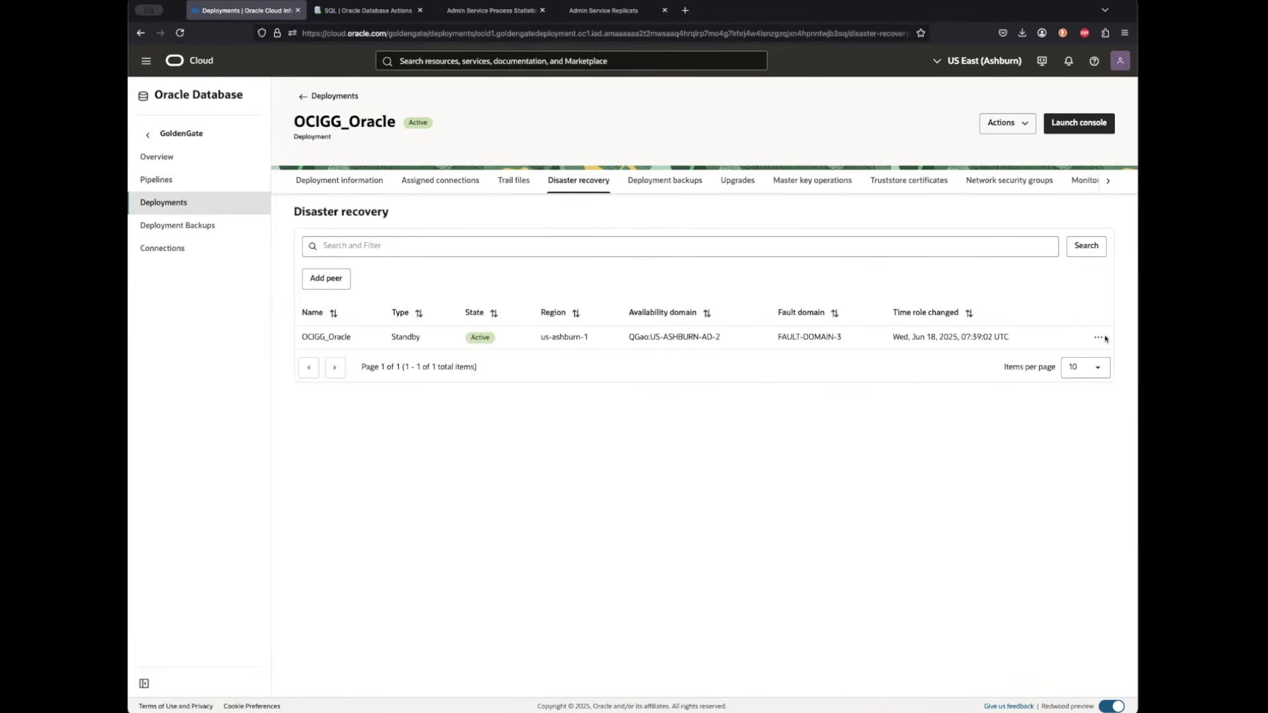
{"action": "left_click", "coordinate": [1098, 337]}
{"action": "left_click", "coordinate": [1040, 362]}
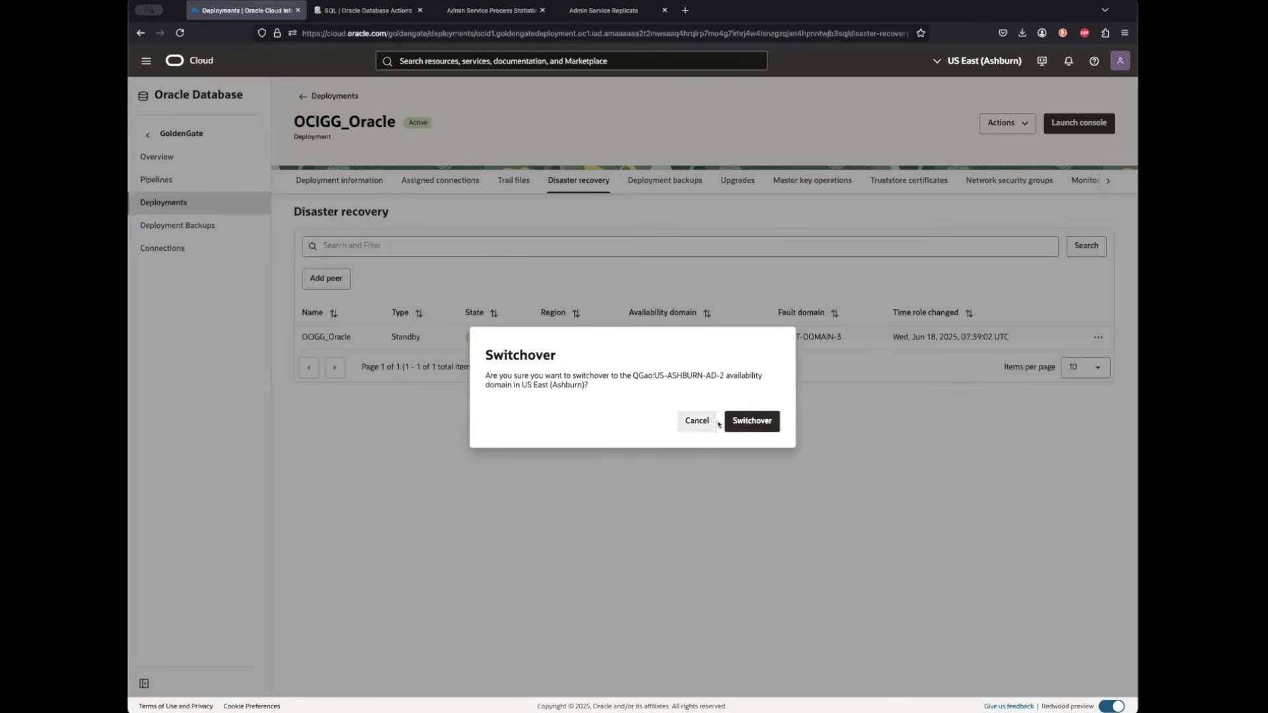
{"action": "left_click", "coordinate": [752, 421]}
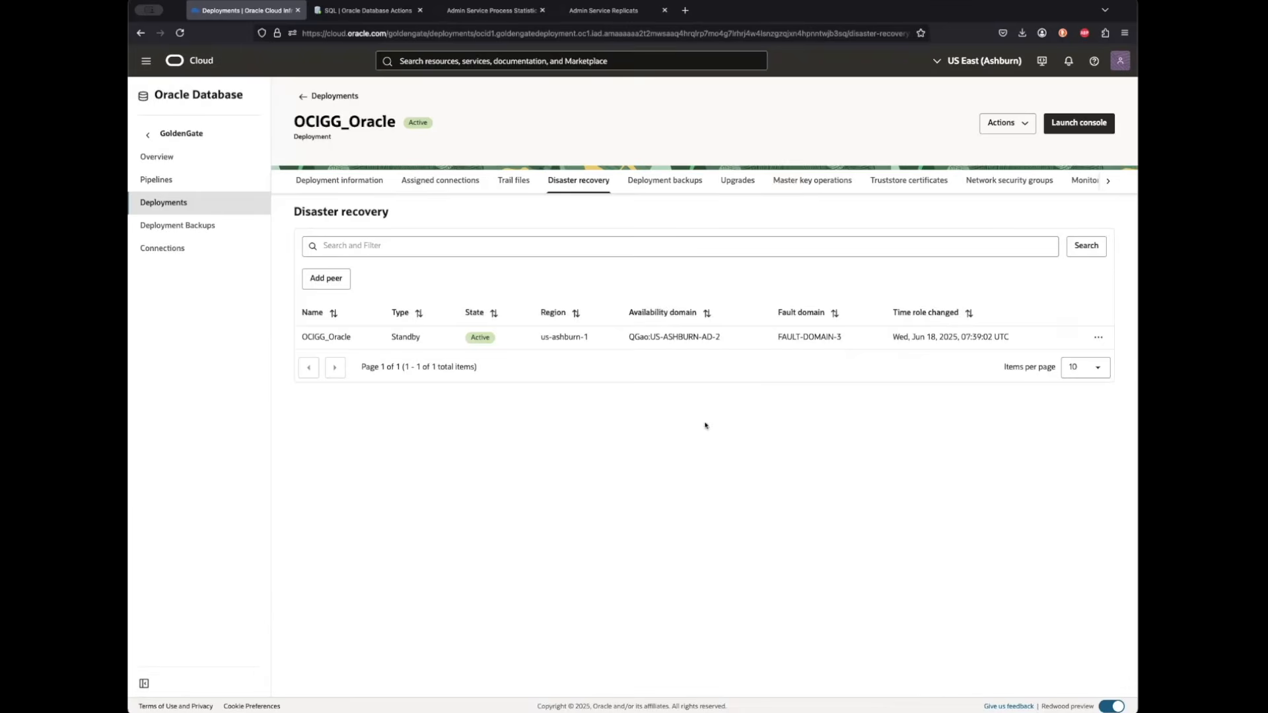
Switch the GoldenGate_DAA deployment over to its standby peer in availability domain AD-3.
{"action": "left_click", "coordinate": [302, 96]}
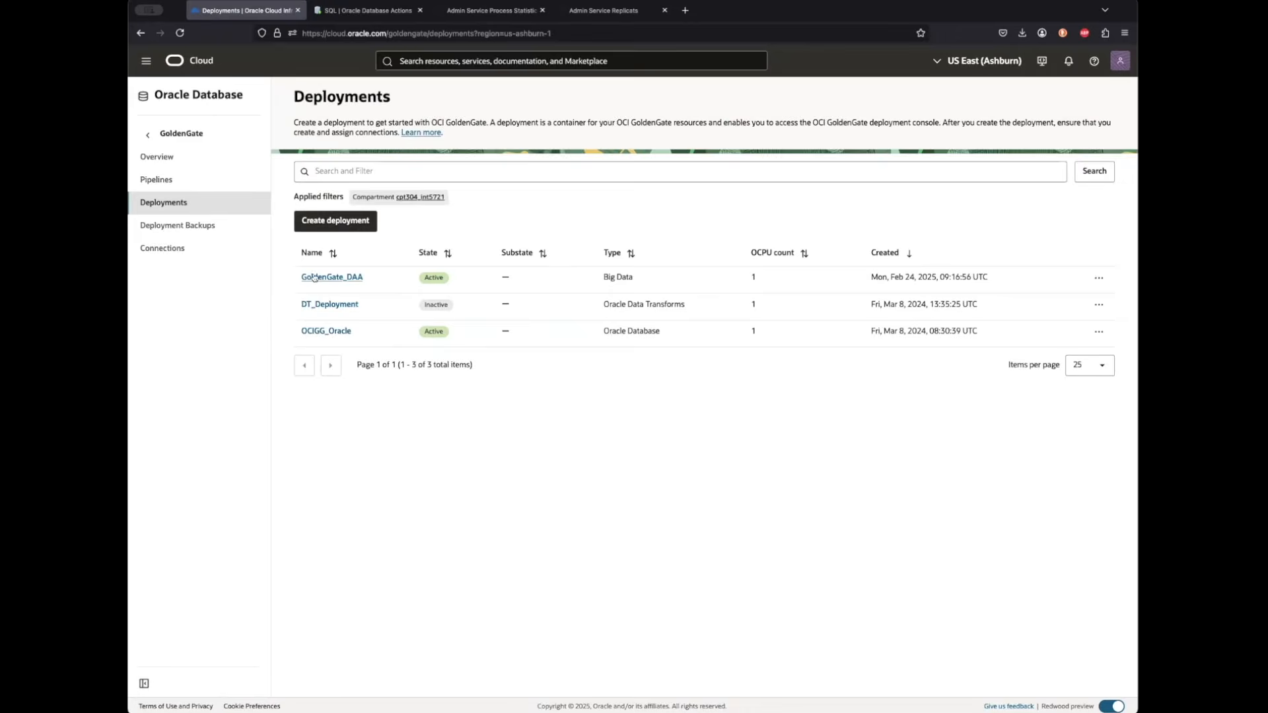
{"action": "left_click", "coordinate": [320, 277]}
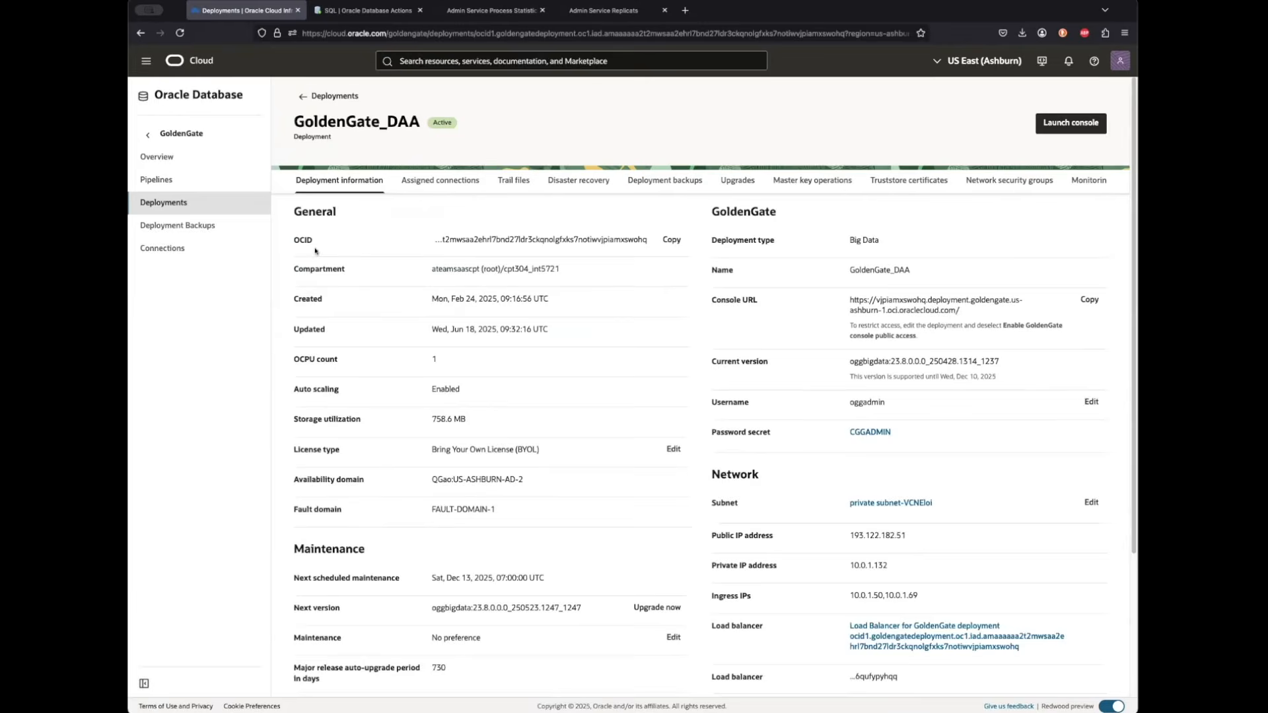
{"action": "left_click", "coordinate": [582, 188]}
{"action": "left_click", "coordinate": [1098, 337]}
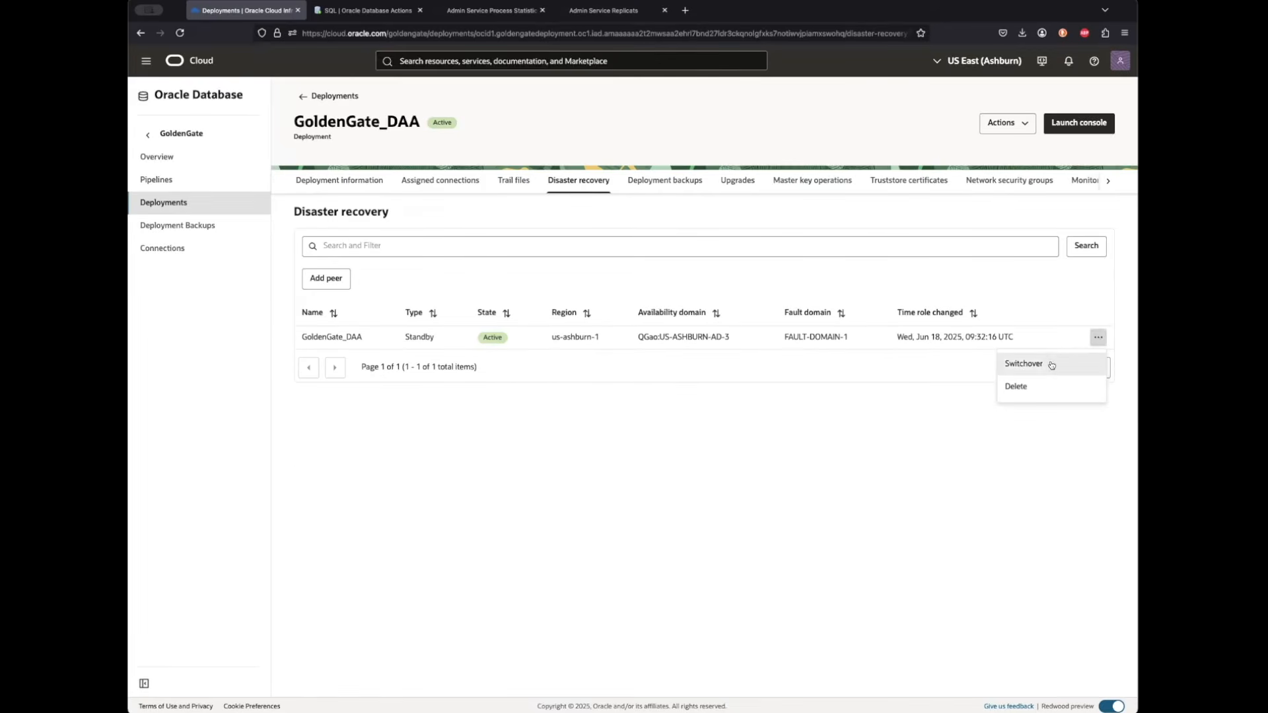
{"action": "left_click", "coordinate": [1053, 361]}
{"action": "left_click", "coordinate": [774, 428]}
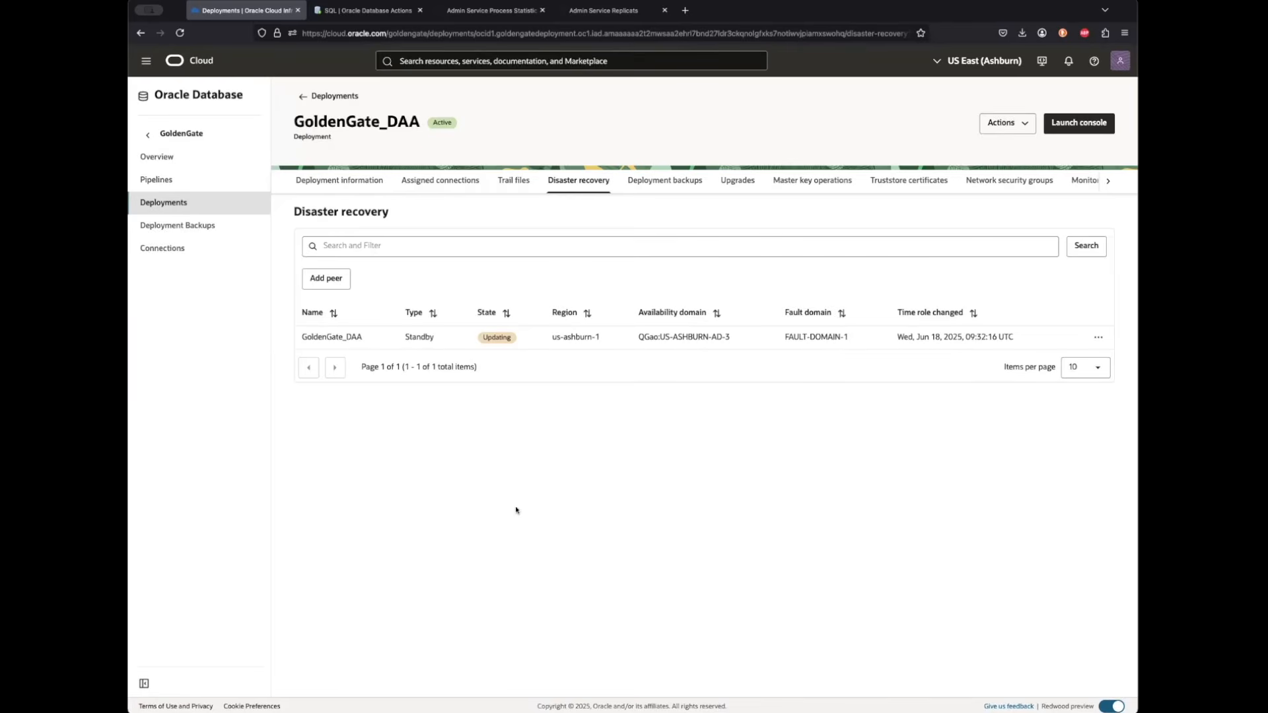
Check the state of the deployments in the list, and view the extracts of OCIGG_Oracle during the switchover.
{"action": "left_click", "coordinate": [301, 97]}
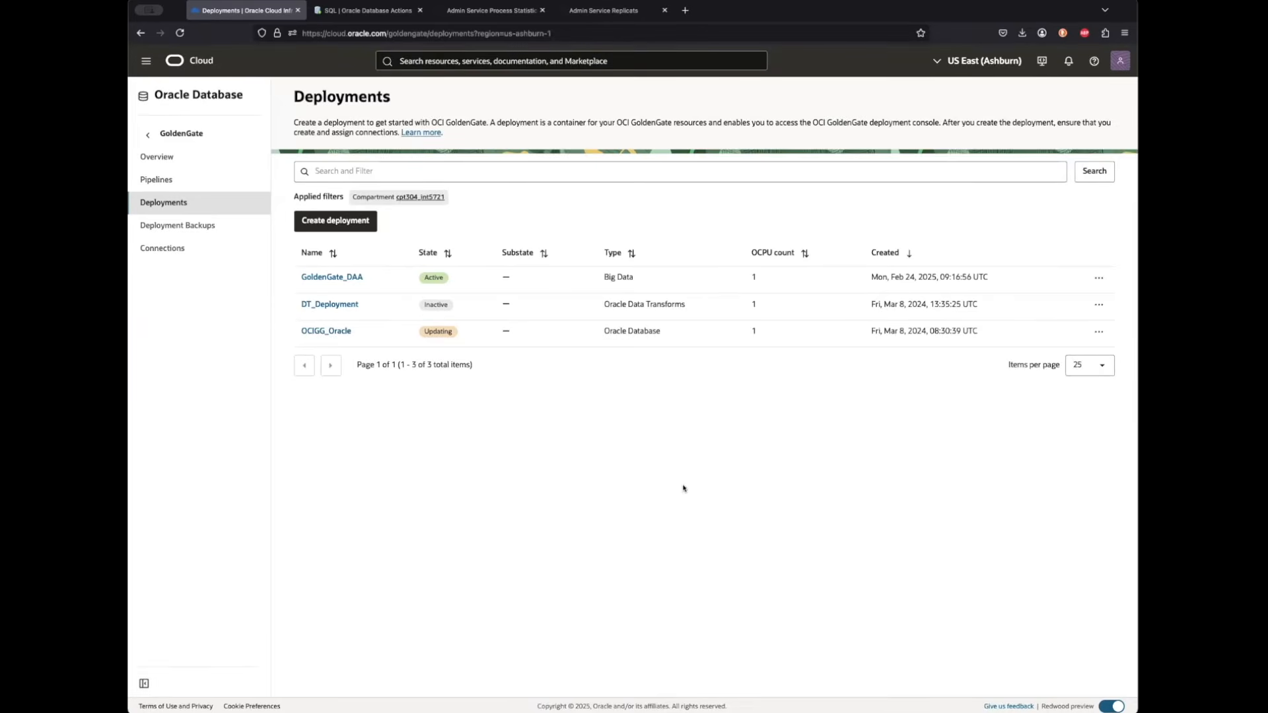
{"action": "left_click", "coordinate": [491, 10]}
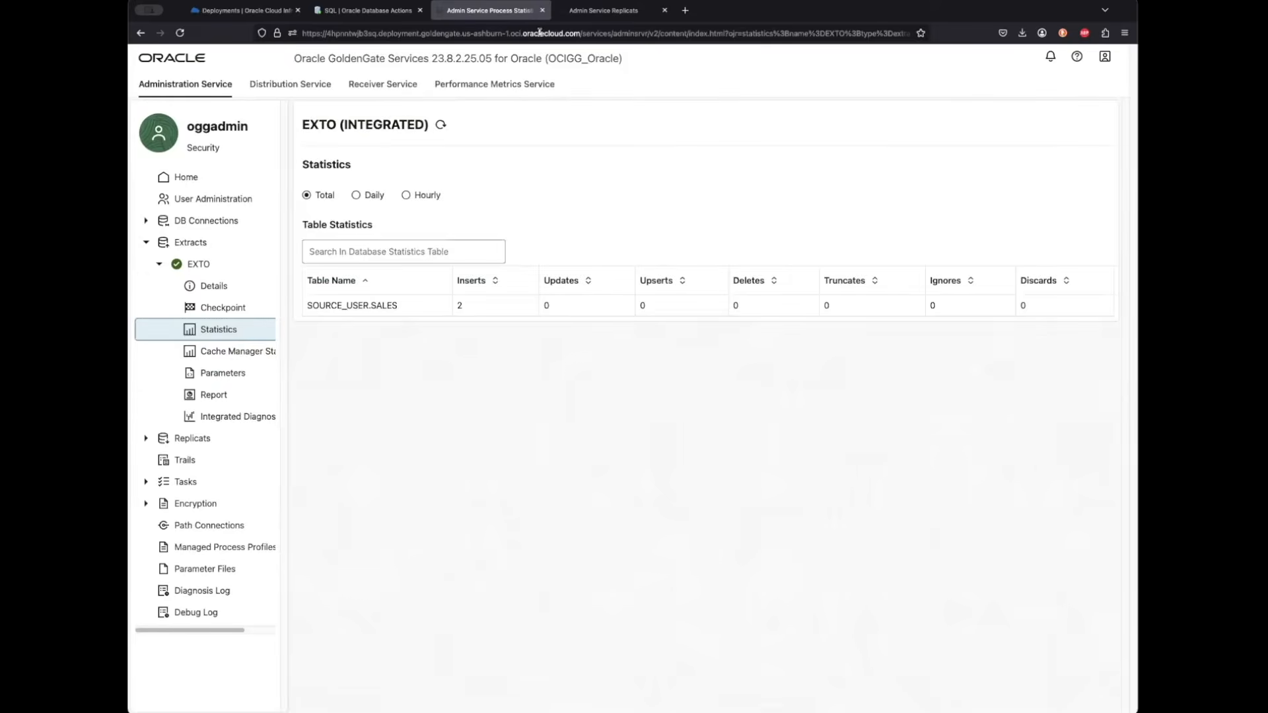
{"action": "left_click", "coordinate": [191, 243]}
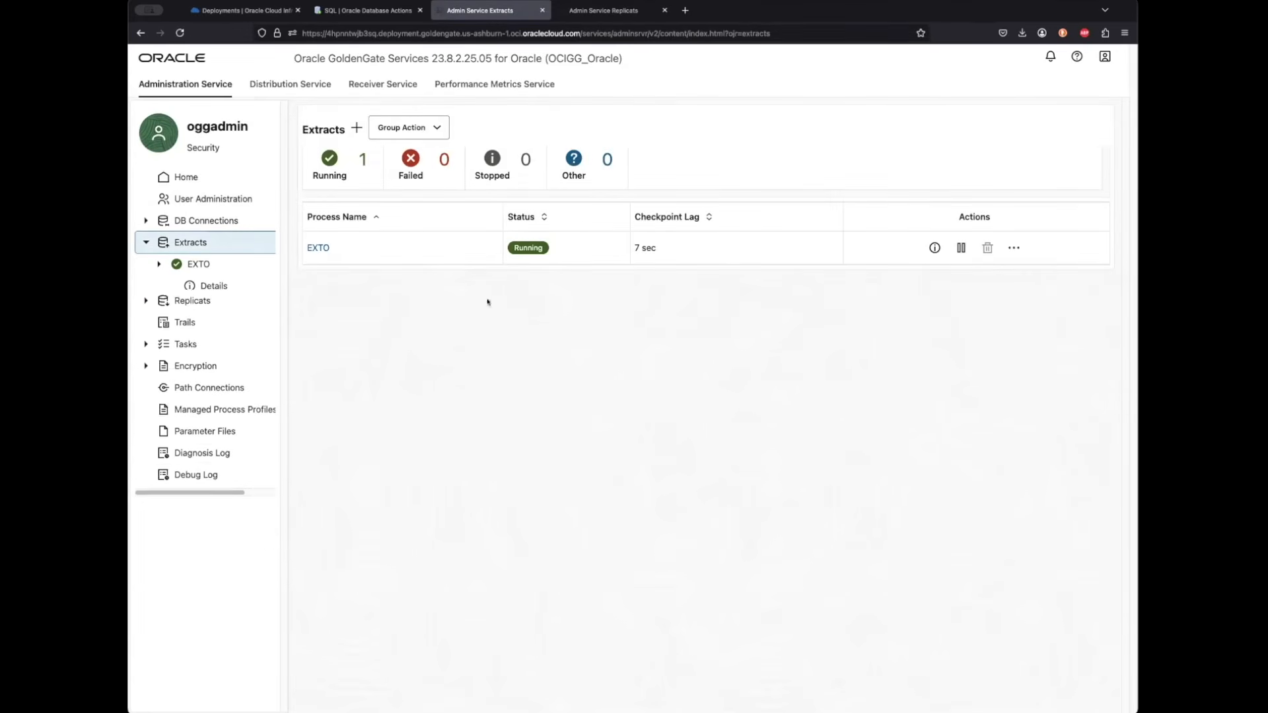
Reload the OCIGG_Oracle extracts page, and check the GoldenGate_DAA admin page during the switchover.
{"action": "key", "text": "super+r"}
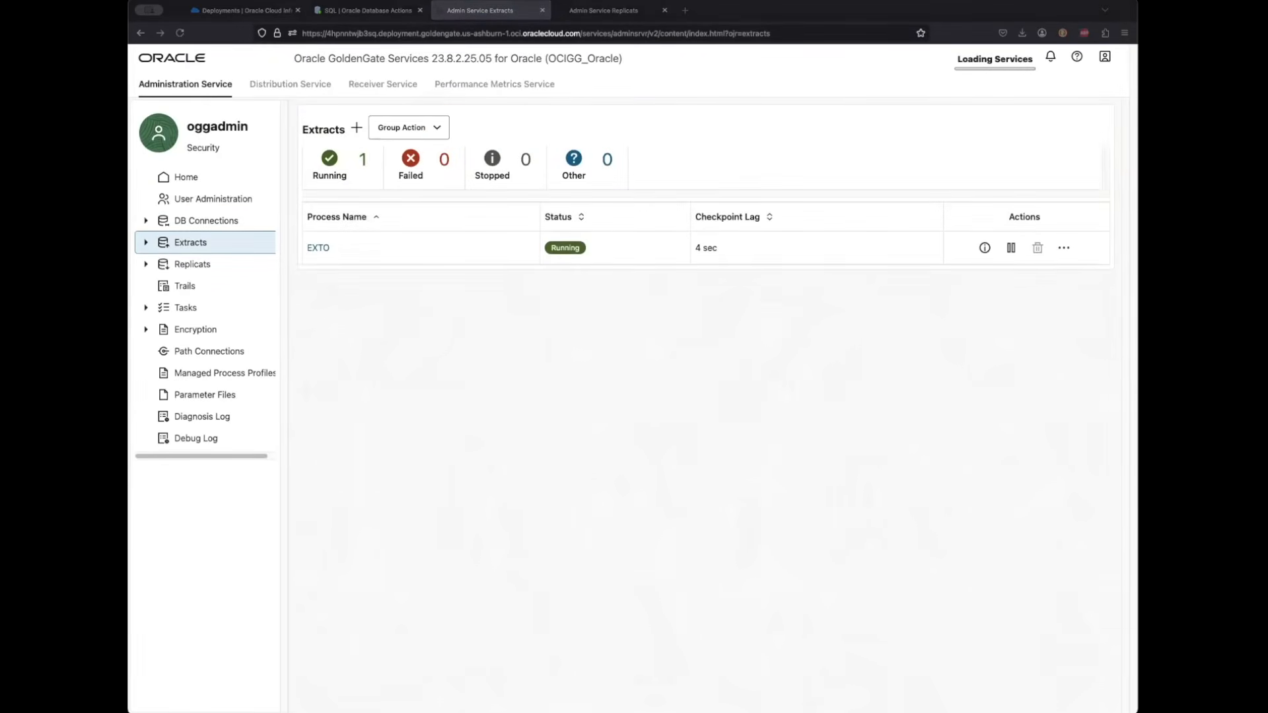
{"action": "left_click", "coordinate": [178, 33]}
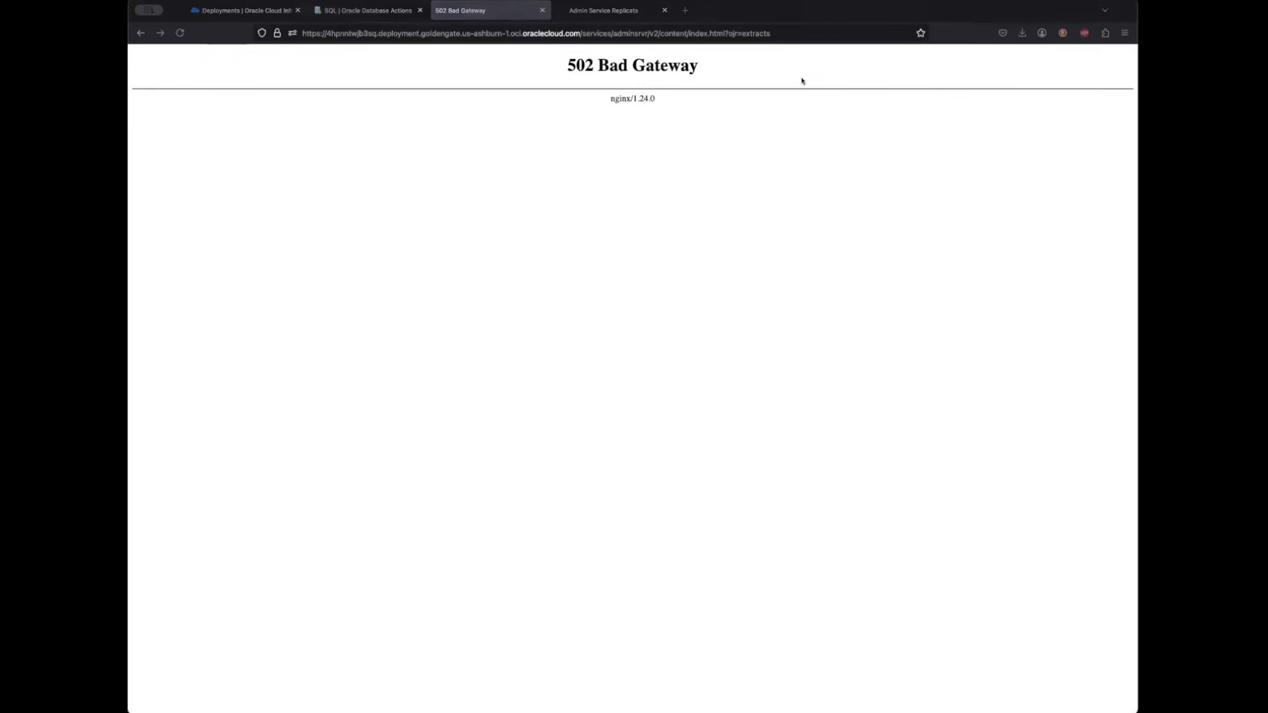
{"action": "key", "text": "ctrl+Tab"}
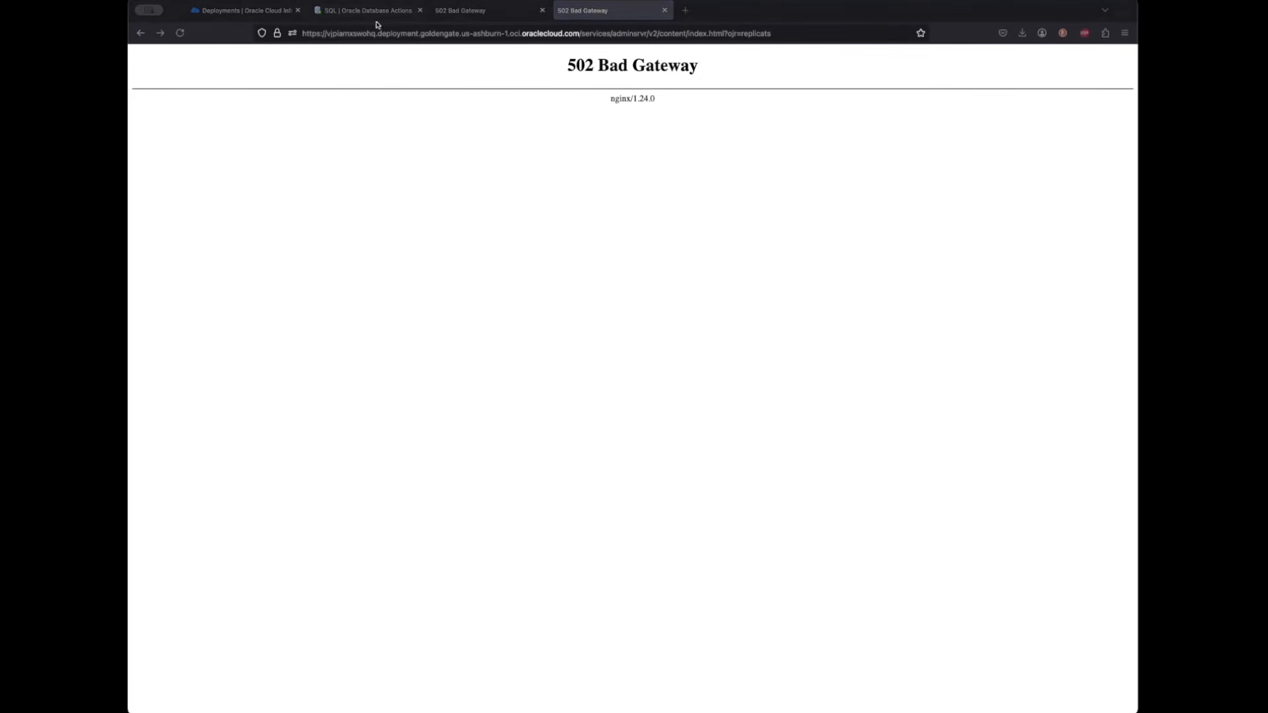
In the SQL worksheet, insert a row into SOURCE_USER.SALES with QUANTITY_SOLD 3452 and AMOUNT_SOLD 11234.
{"action": "mouse_move", "coordinate": [267, 15]}
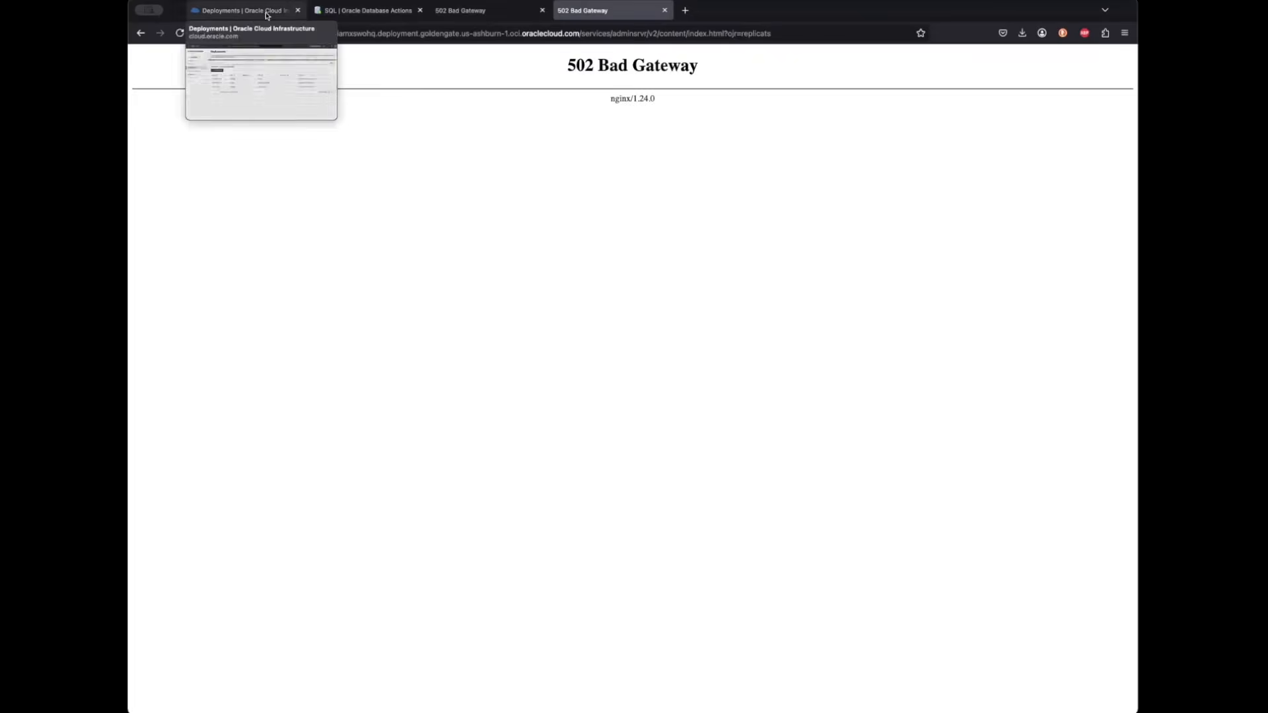
{"action": "left_click", "coordinate": [346, 11]}
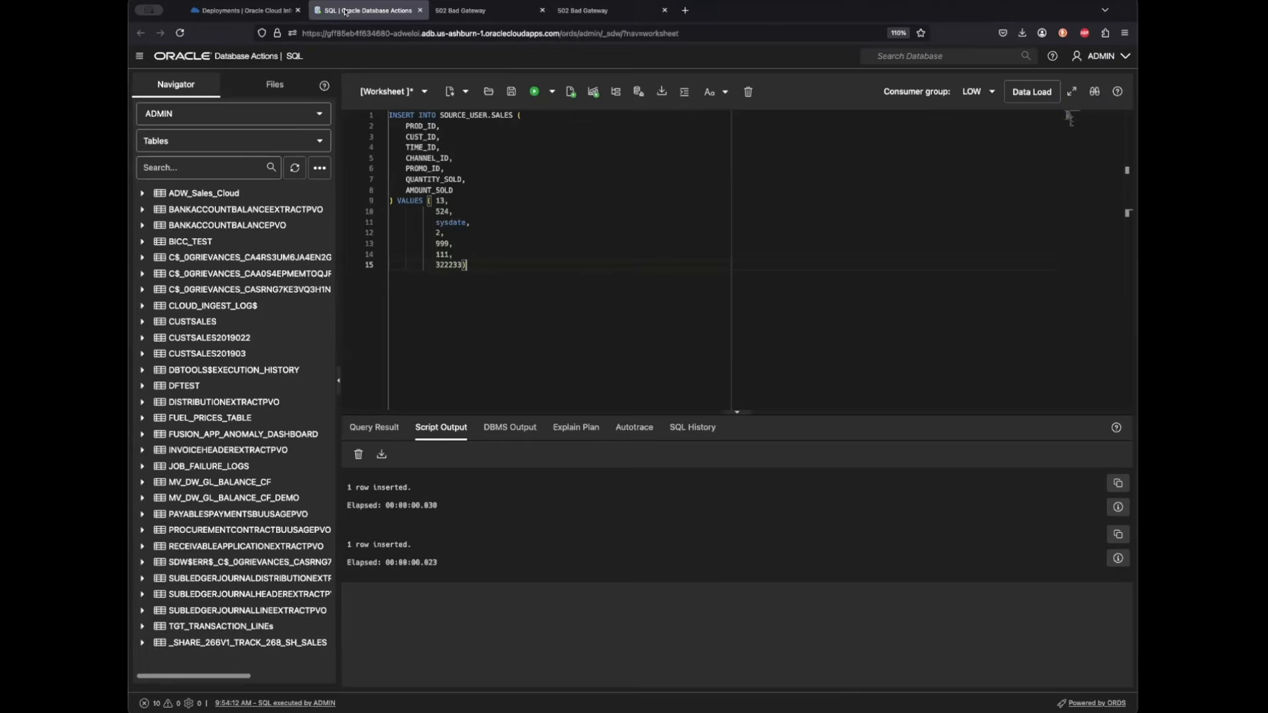
{"action": "double_click", "coordinate": [439, 253]}
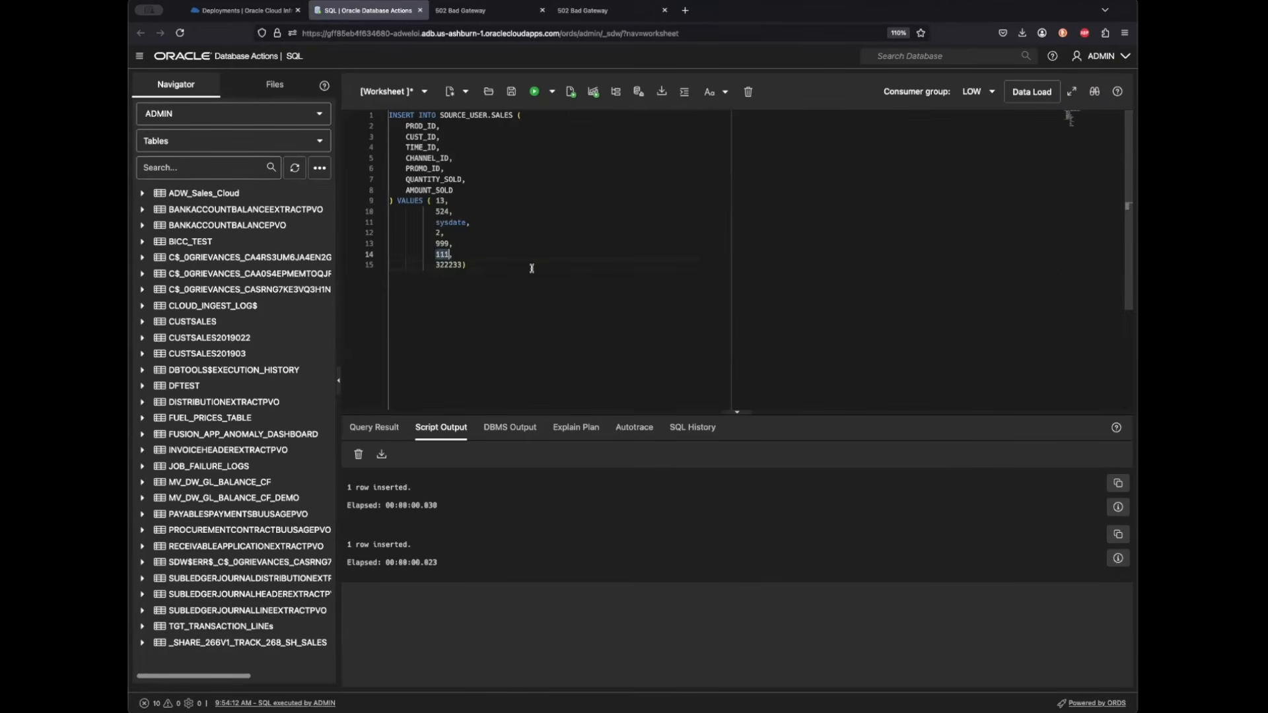
{"action": "type", "text": "3452,"}
{"action": "double_click", "coordinate": [451, 264]}
{"action": "type", "text": "11234"}
{"action": "key", "text": "super+a"}
{"action": "left_click", "coordinate": [391, 91]}
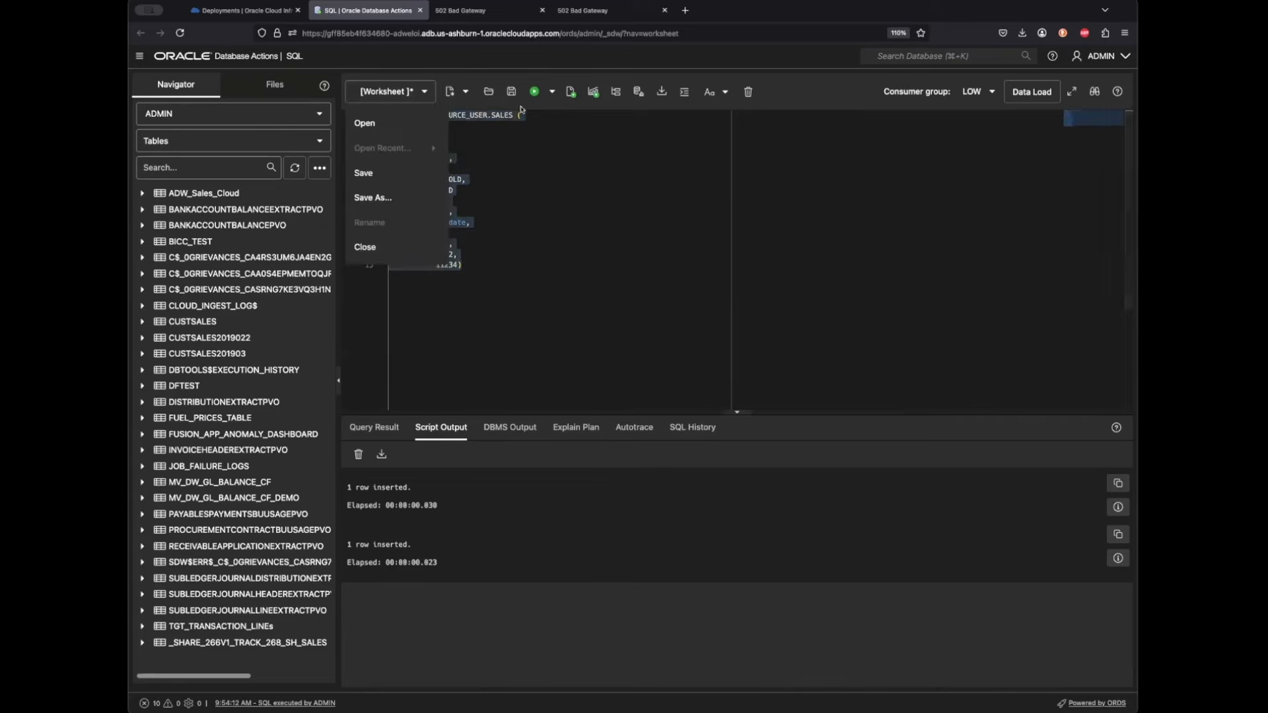
{"action": "left_click", "coordinate": [534, 200]}
{"action": "left_click_drag", "start_coordinate": [484, 265], "coordinate": [373, 110]}
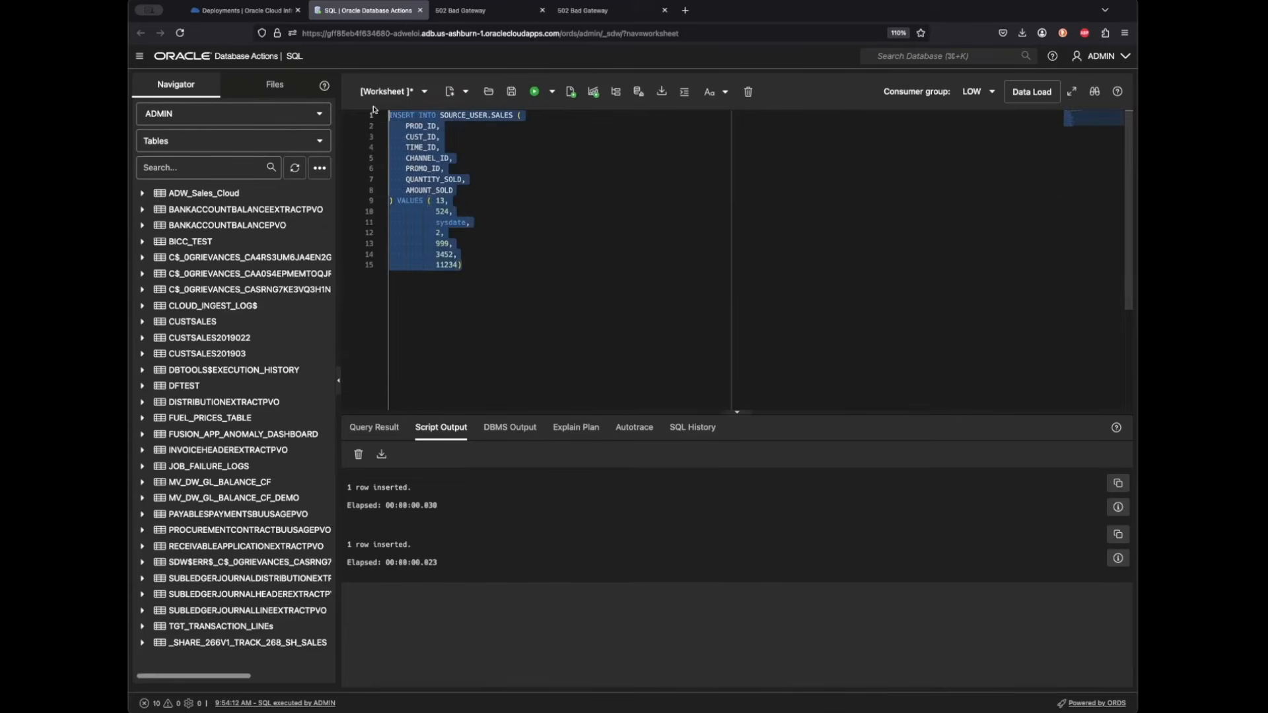
{"action": "left_click", "coordinate": [534, 91]}
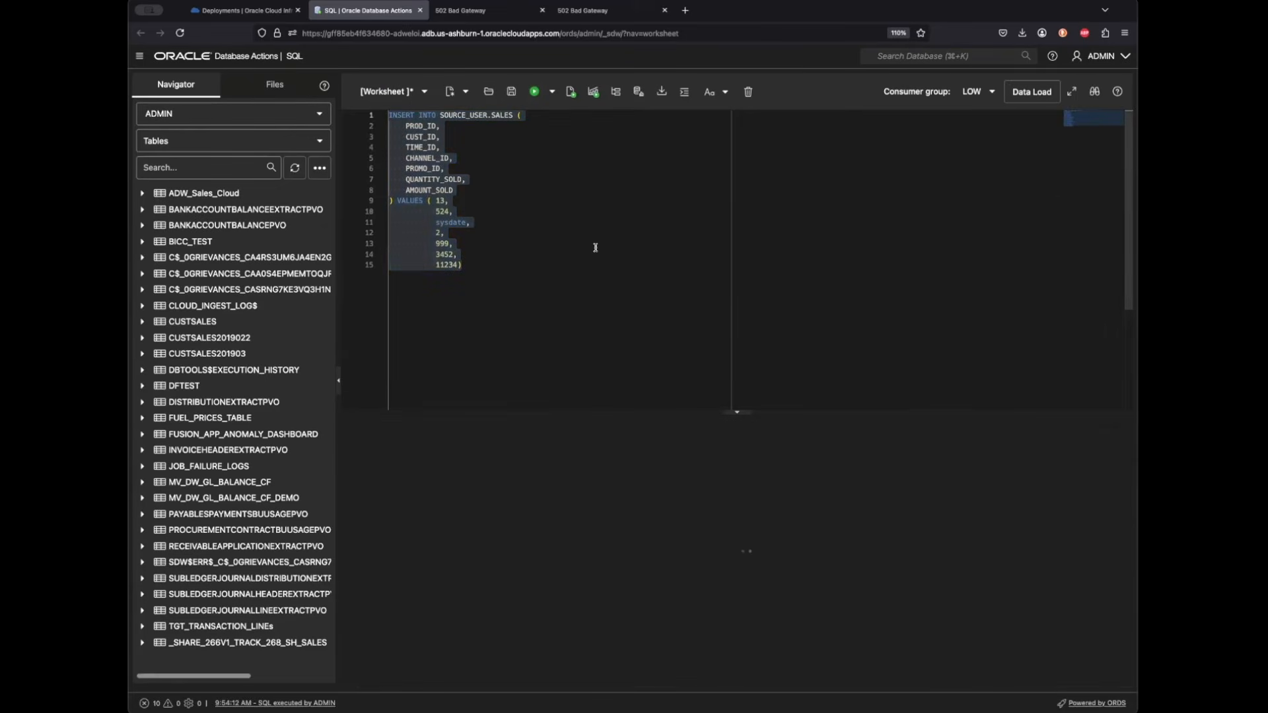
{"action": "left_click", "coordinate": [554, 247]}
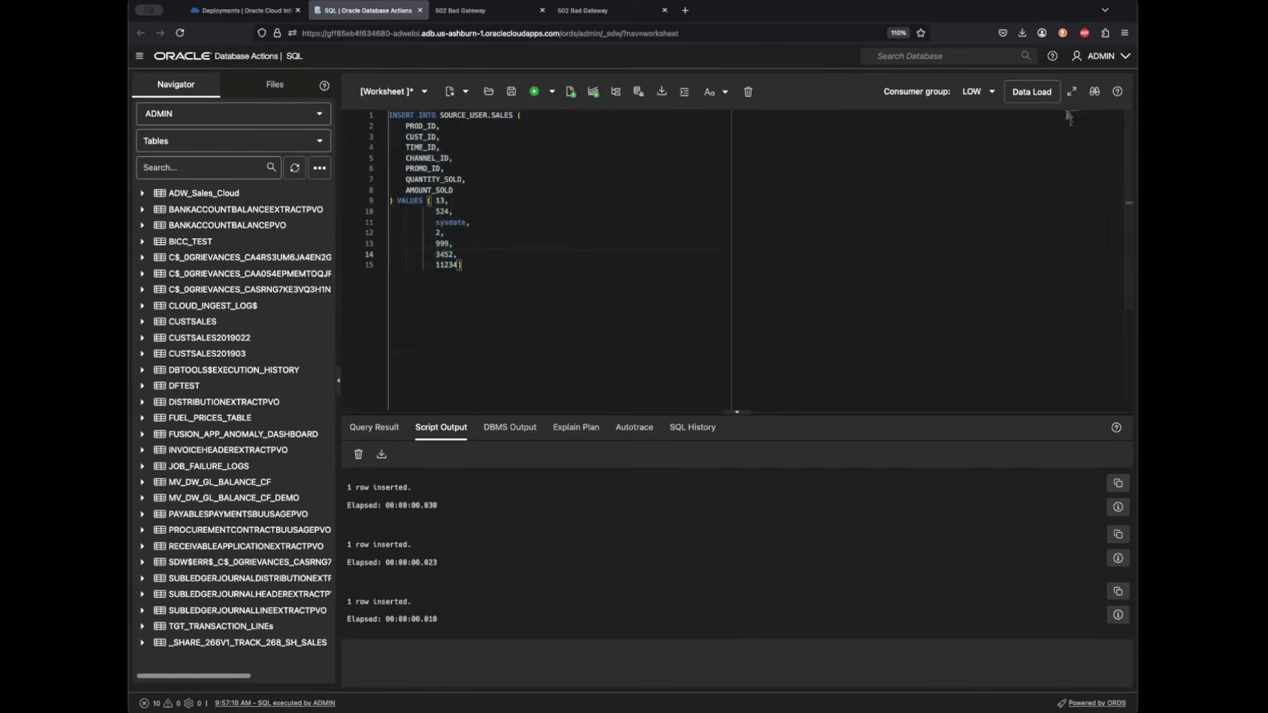
Check the Kafka consumer output for ggbd-topic in the terminal, and return to the SQL worksheet.
{"action": "key", "text": "super+Tab"}
{"action": "left_click", "coordinate": [591, 232]}
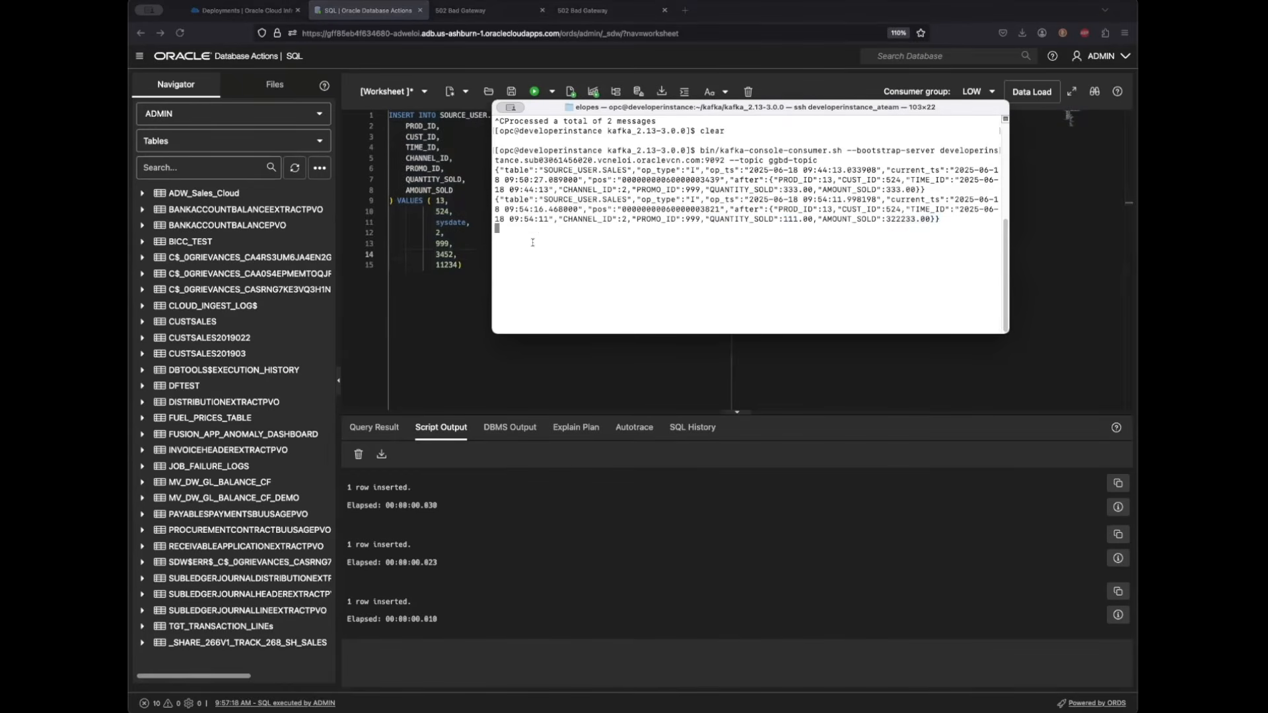
{"action": "left_click", "coordinate": [414, 315]}
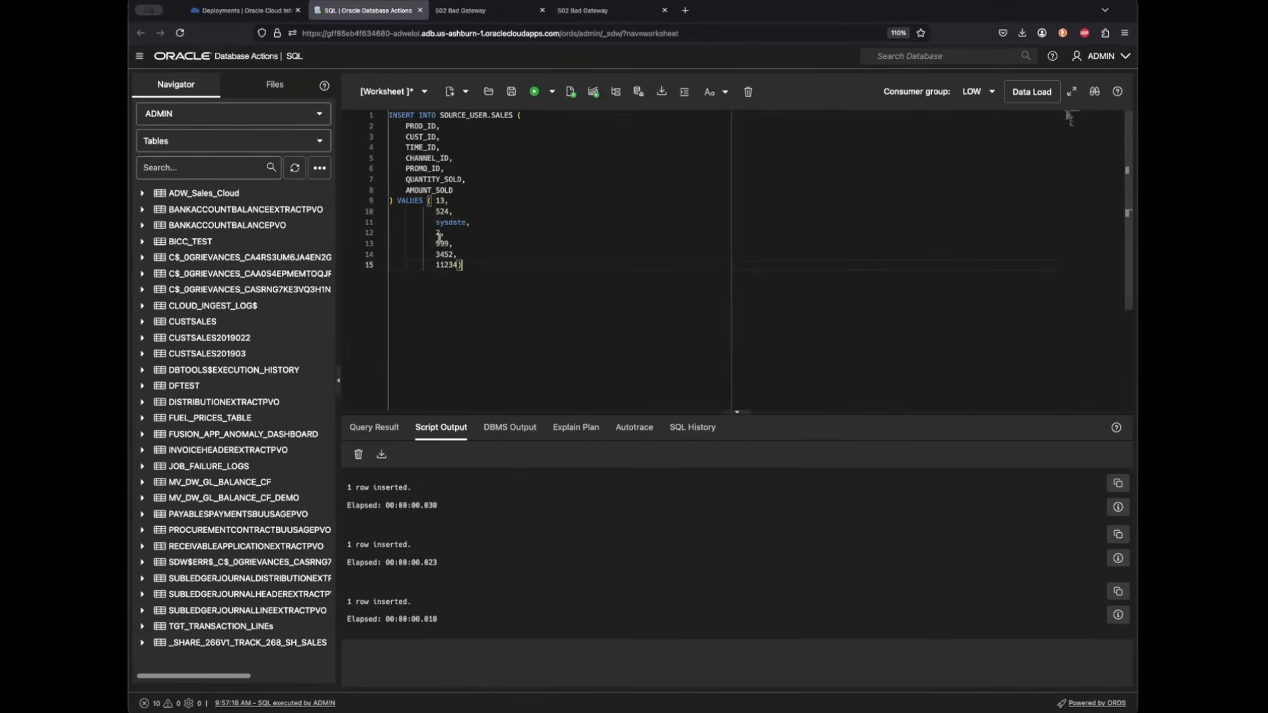
Insert another row into SOURCE_USER.SALES with QUANTITY_SOLD 666433 and AMOUNT_SOLD 76, and recheck the Kafka consumer output in the terminal.
{"action": "key", "text": "Up"}
{"action": "key", "text": "Up"}
{"action": "double_click", "coordinate": [443, 253]}
{"action": "type", "text": "666433"}
{"action": "double_click", "coordinate": [437, 265]}
{"action": "type", "text": "76"}
{"action": "left_click_drag", "start_coordinate": [469, 263], "coordinate": [378, 113]}
{"action": "left_click", "coordinate": [534, 91]}
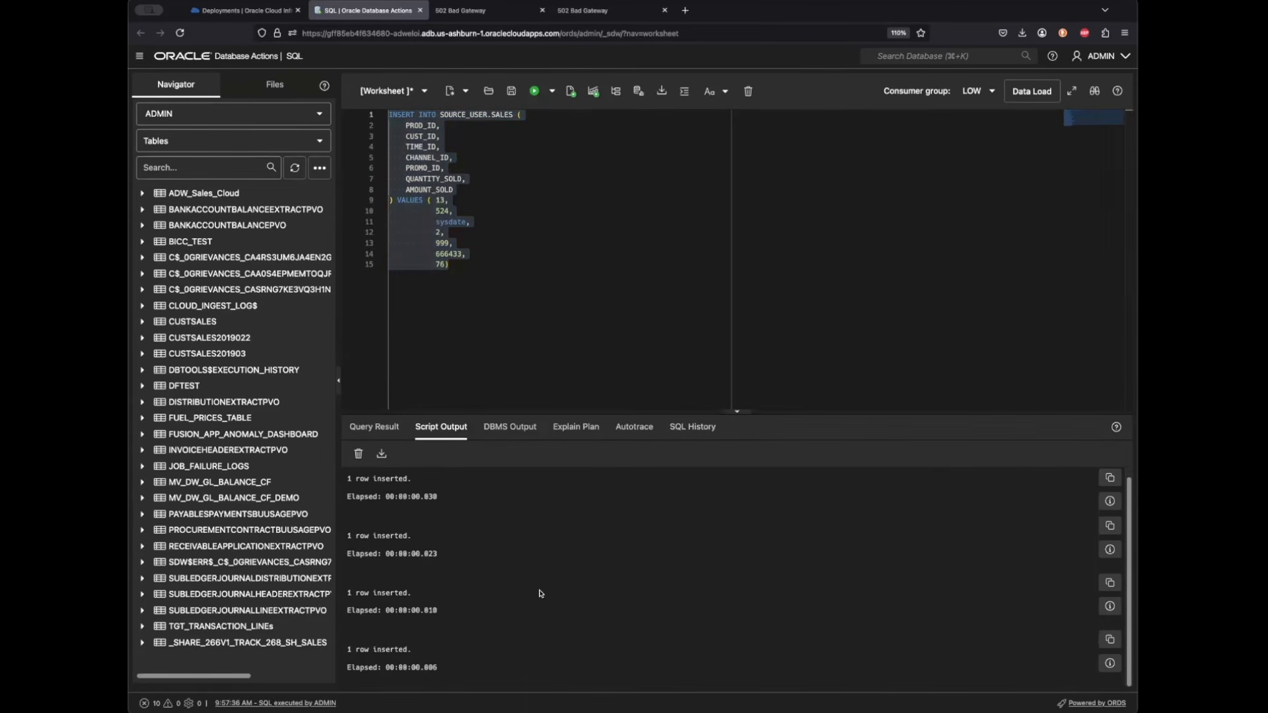
{"action": "left_click", "coordinate": [610, 284]}
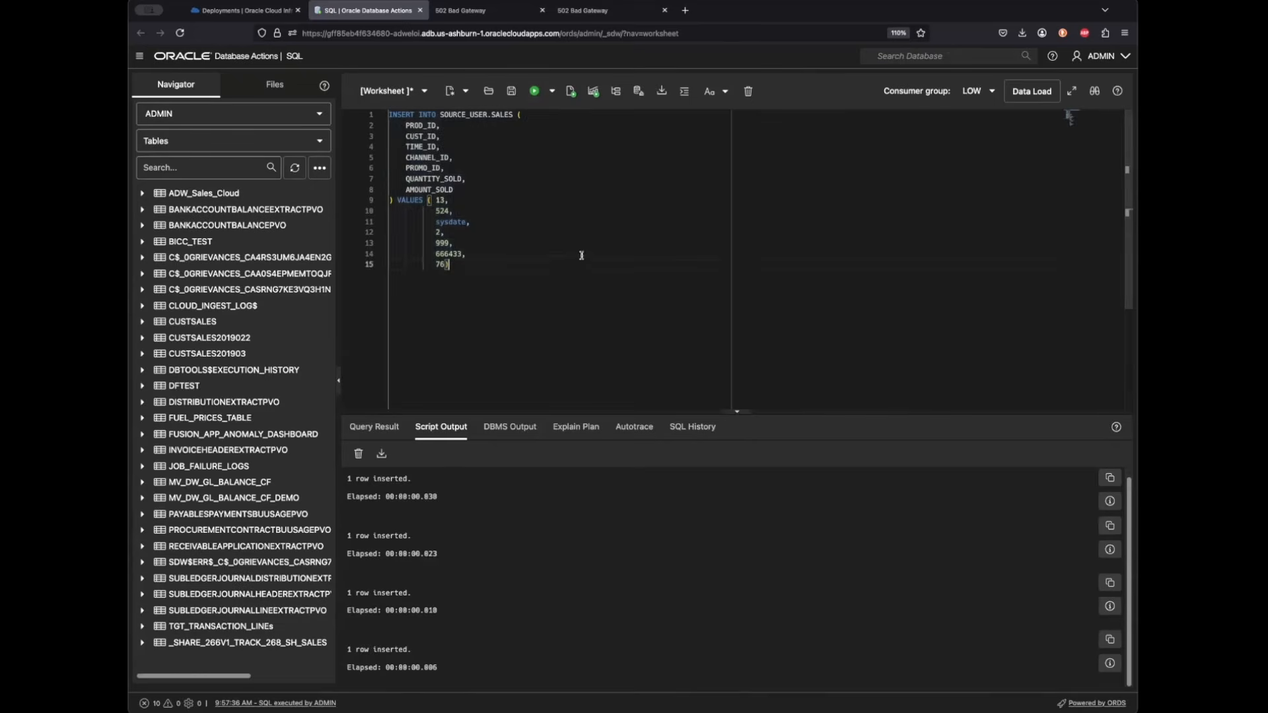
{"action": "key", "text": "super+Tab"}
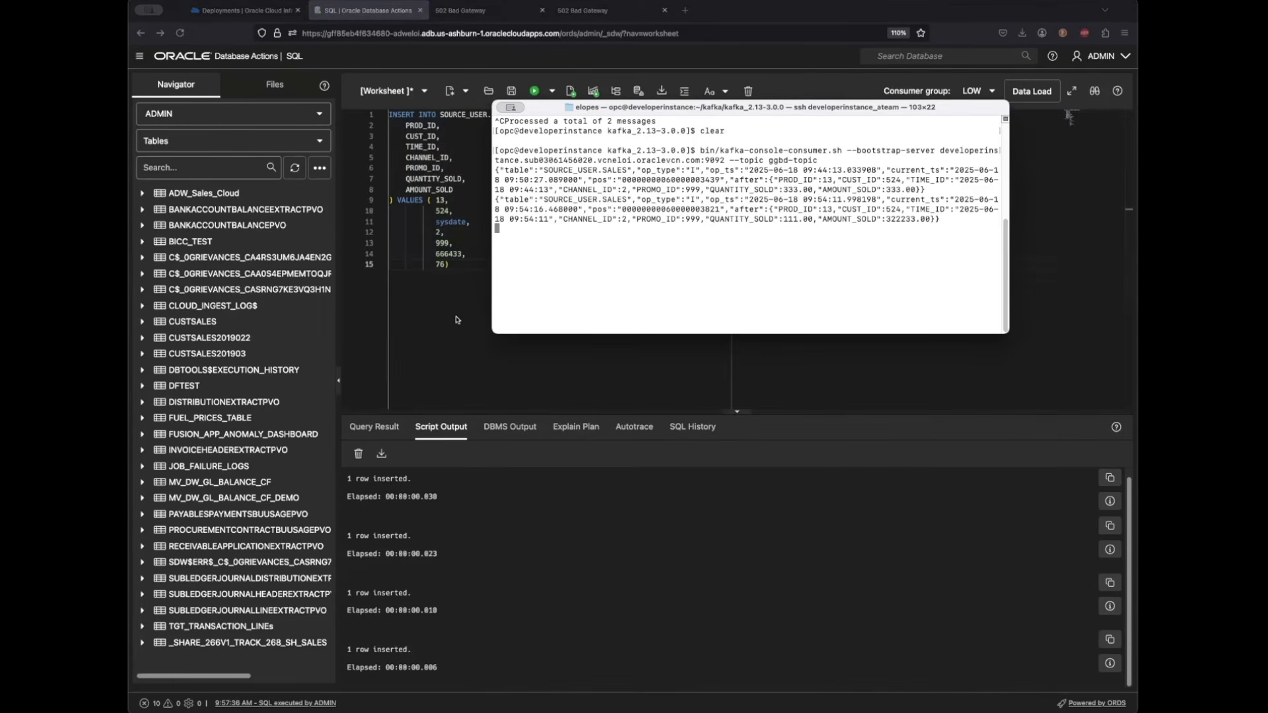
{"action": "left_click", "coordinate": [435, 296]}
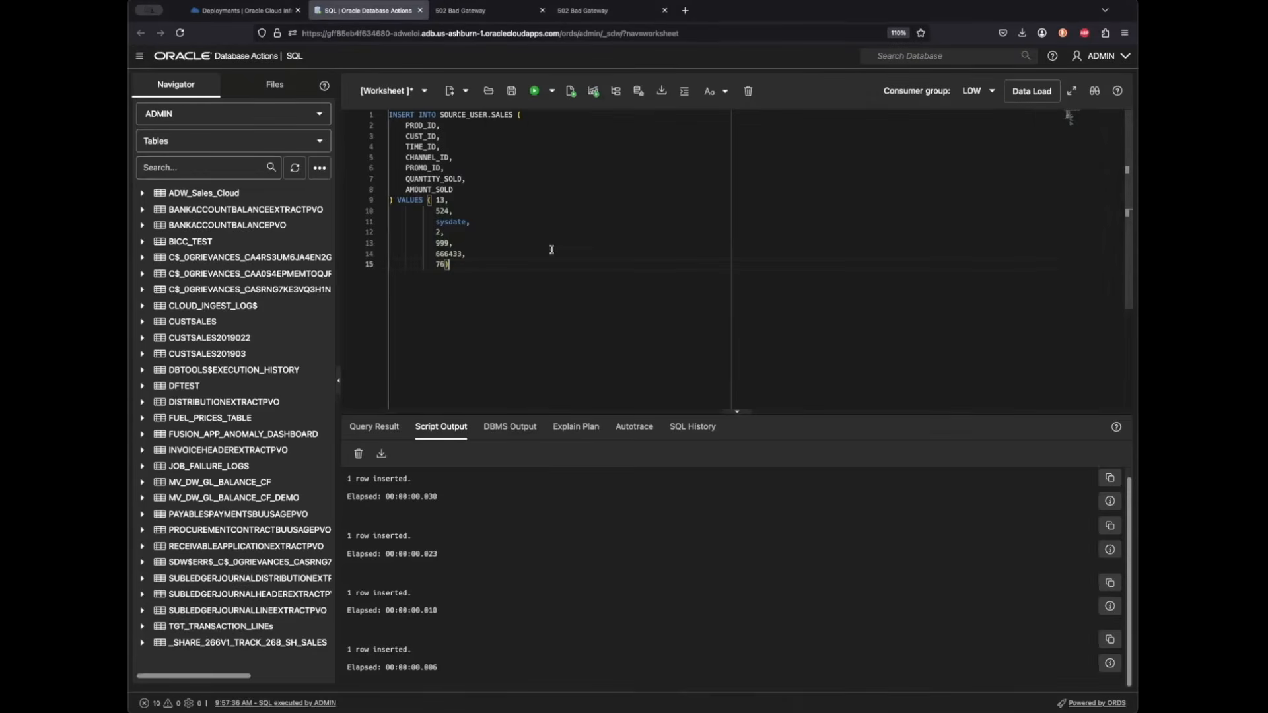
Open the GoldenGate_DAA deployment in the Oracle Cloud console and check the progress of its switchover work request.
{"action": "left_click", "coordinate": [255, 9]}
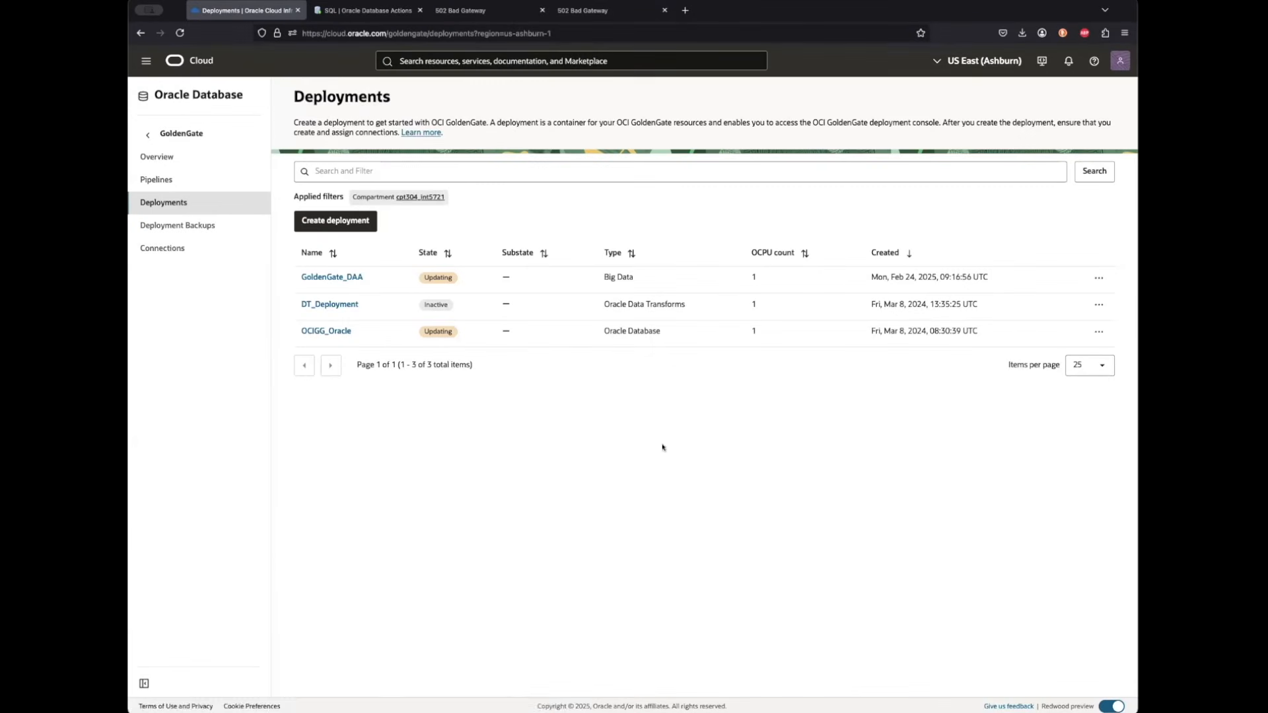
{"action": "left_click", "coordinate": [332, 278]}
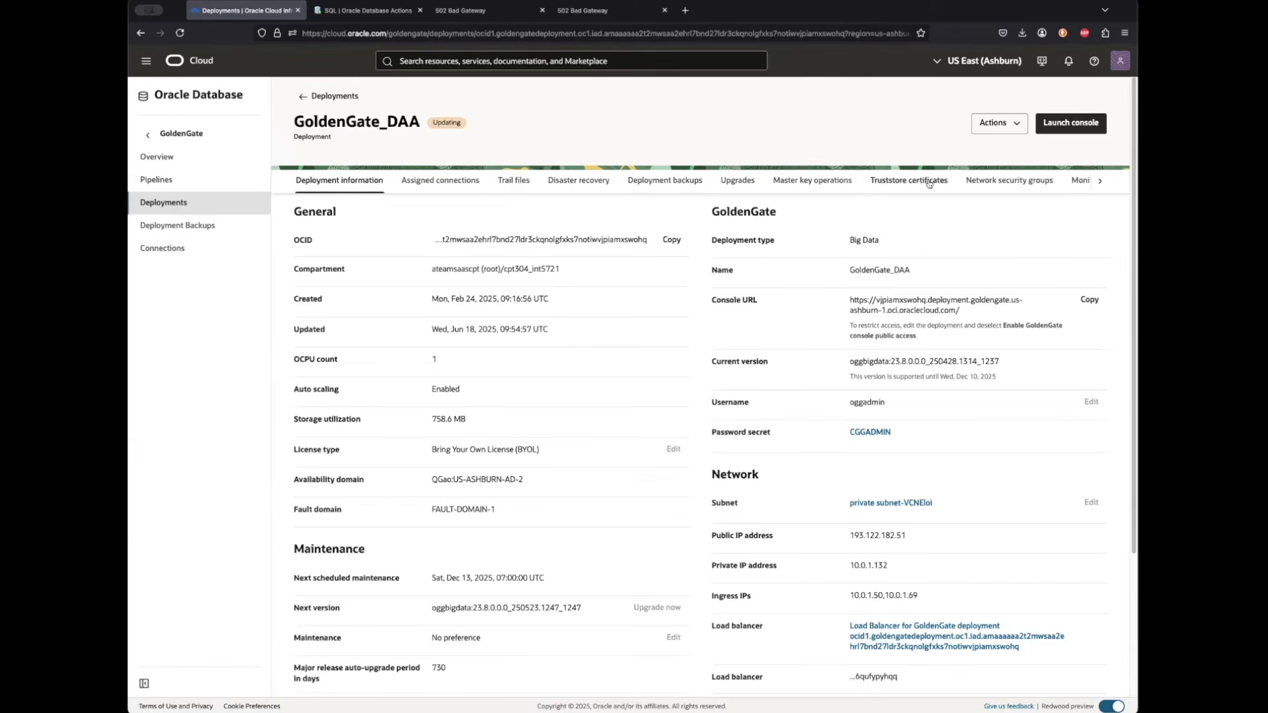
{"action": "left_click", "coordinate": [1100, 181]}
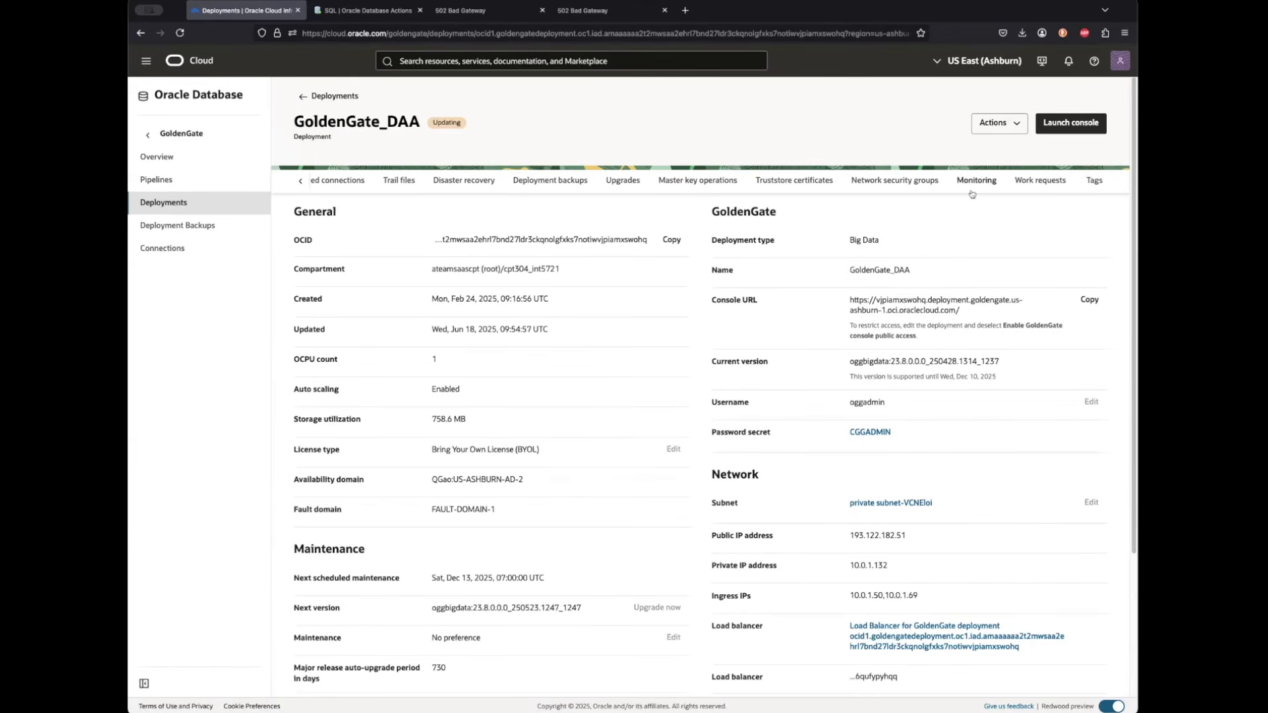
{"action": "left_click", "coordinate": [1040, 180]}
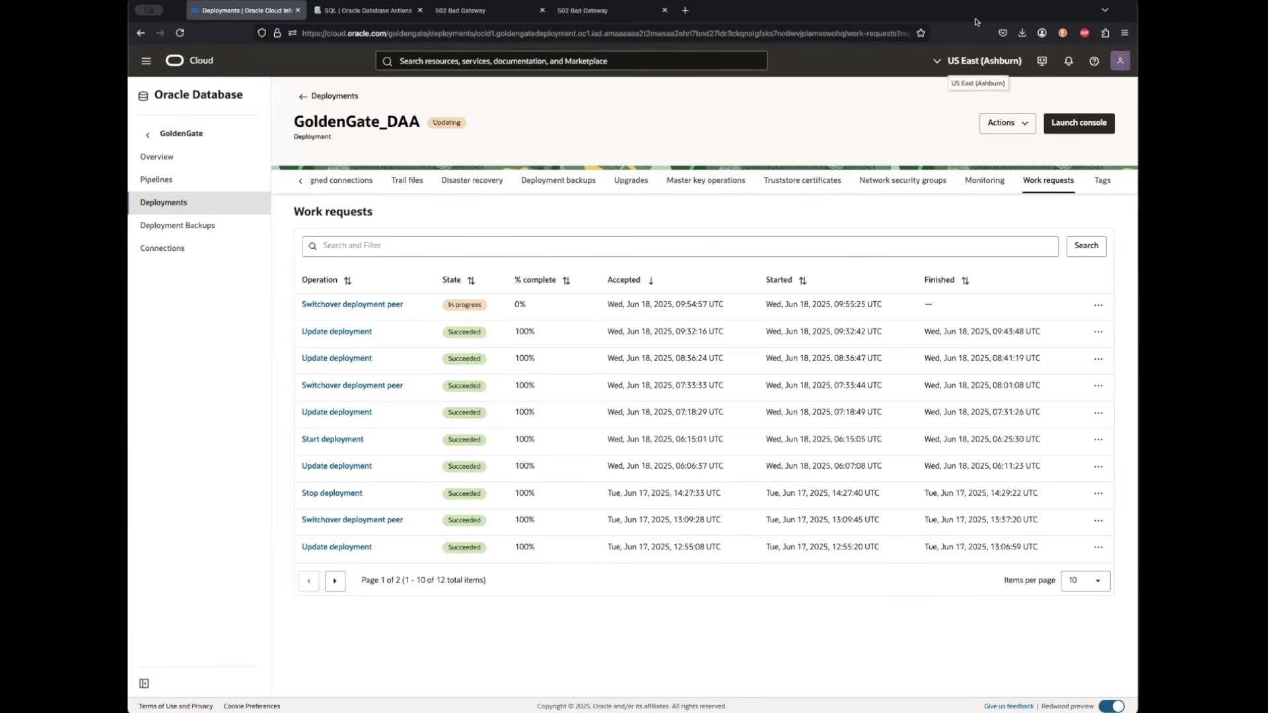
{"action": "left_click", "coordinate": [869, 22]}
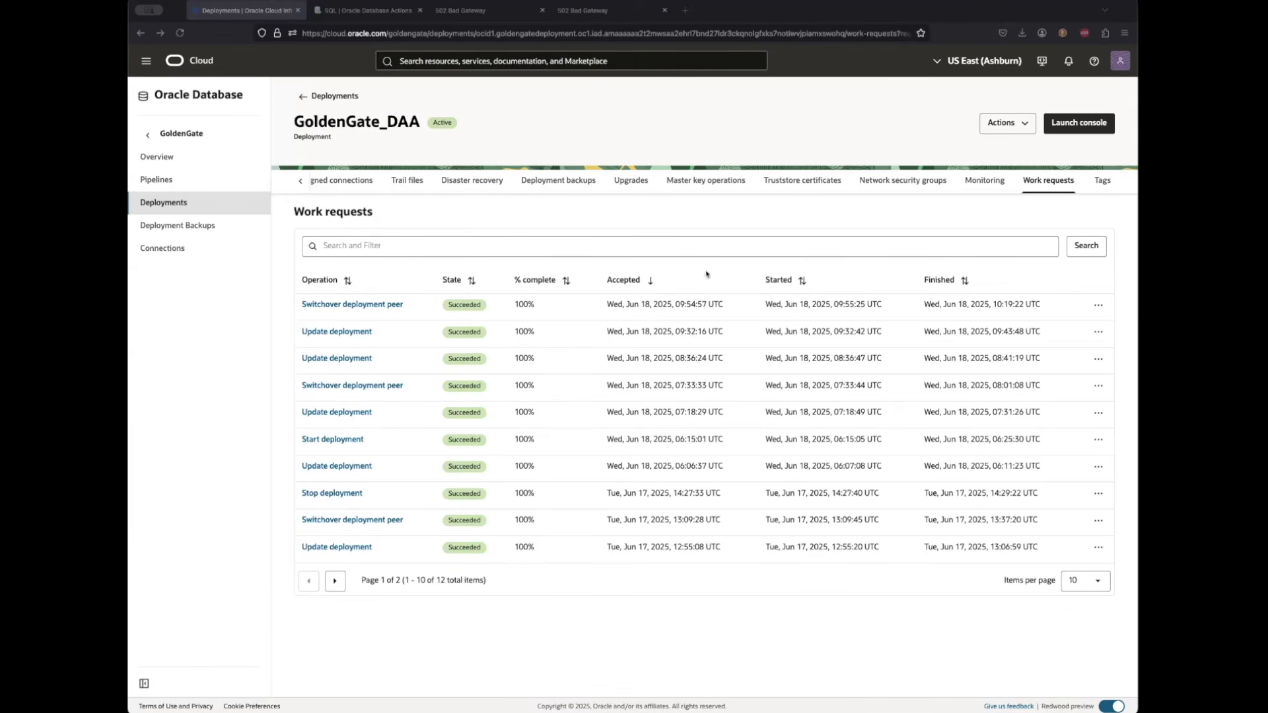
Return to the deployments list and open OCIGG_Oracle to check its work requests for the switchover.
{"action": "left_click", "coordinate": [309, 99]}
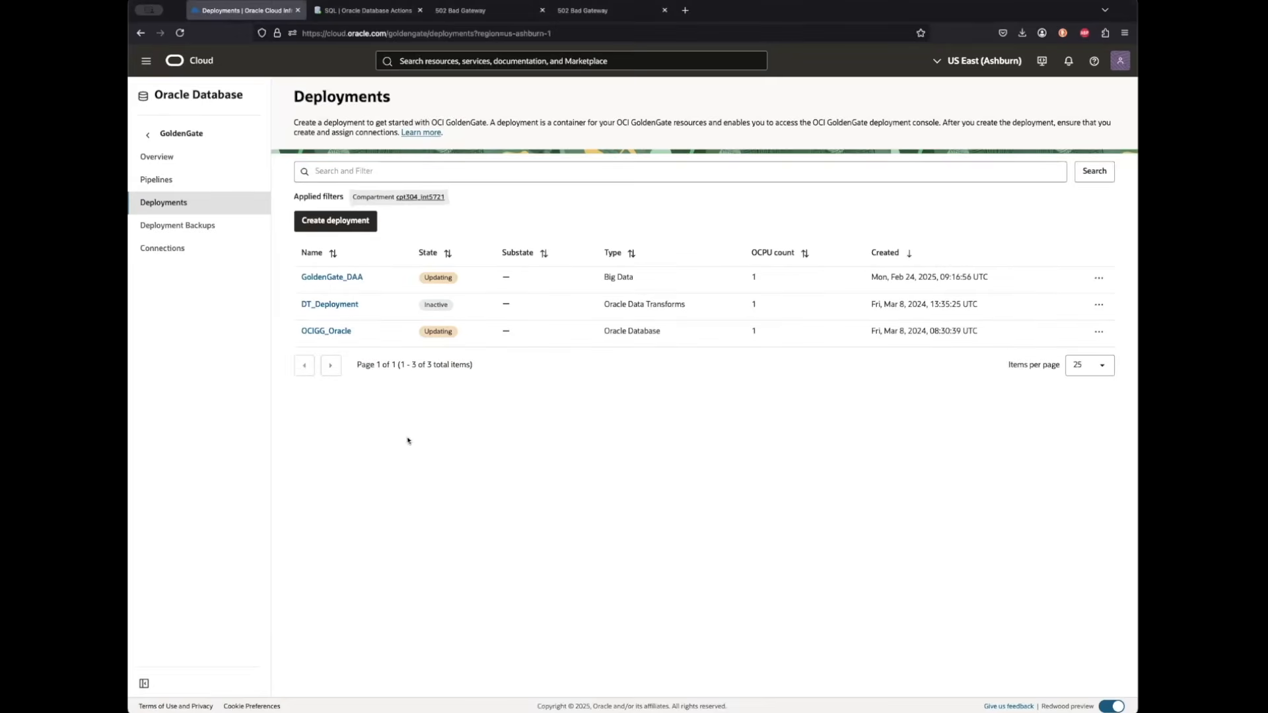
{"action": "left_click", "coordinate": [332, 333]}
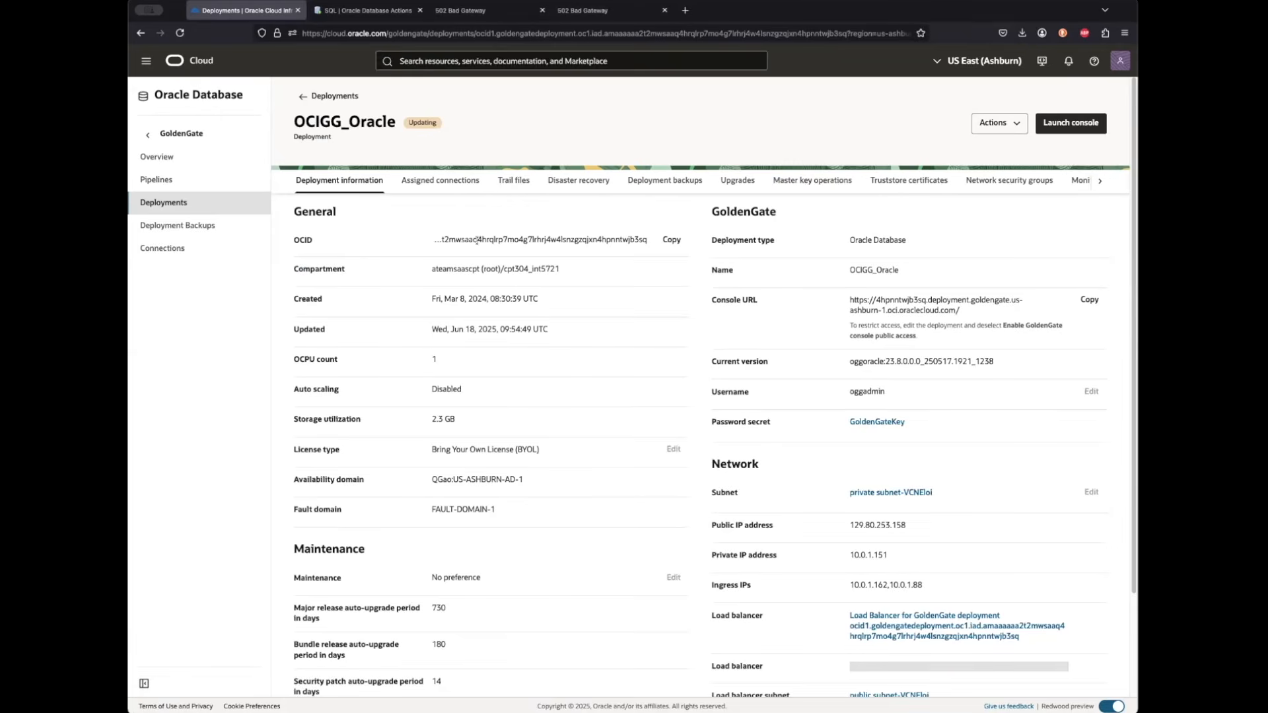
{"action": "left_click", "coordinate": [1080, 183]}
{"action": "left_click", "coordinate": [943, 182]}
{"action": "left_click", "coordinate": [1116, 181]}
{"action": "left_click", "coordinate": [1048, 180]}
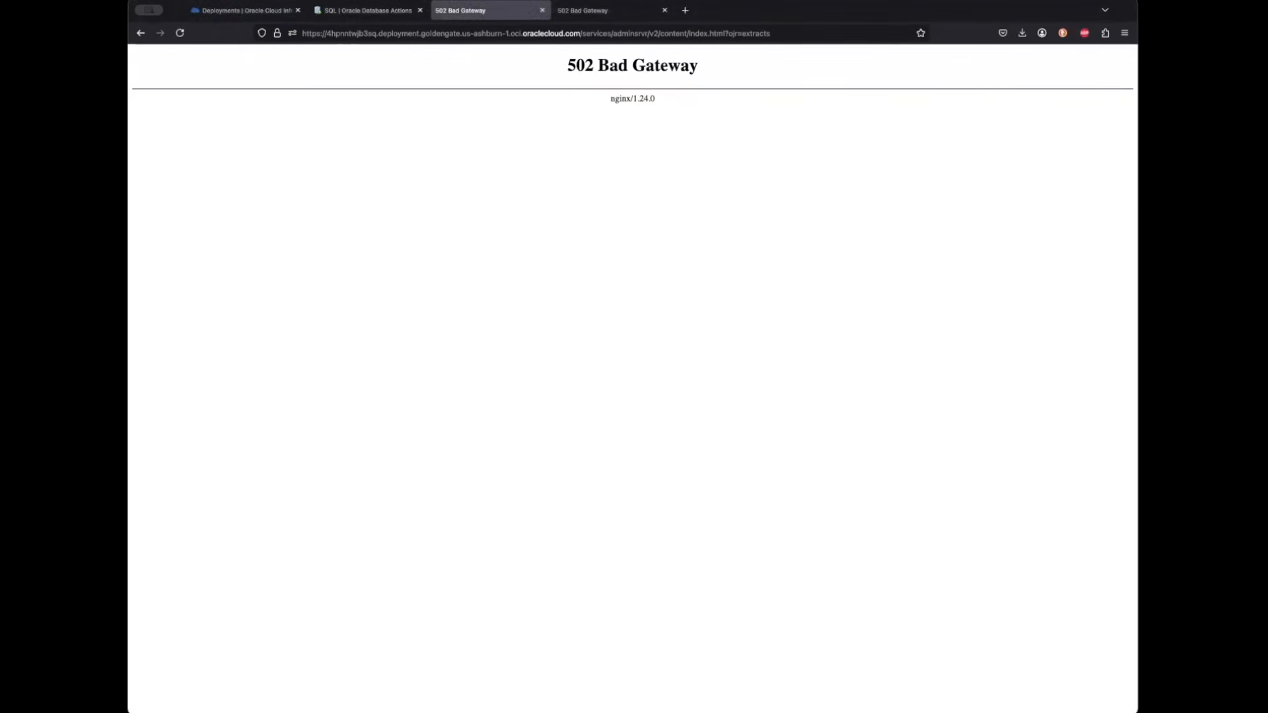
Reload the admin pages of both the OCIGG_Oracle and GoldenGate_DAA deployments, and go back to OCIGG_Oracle.
{"action": "left_click", "coordinate": [180, 33]}
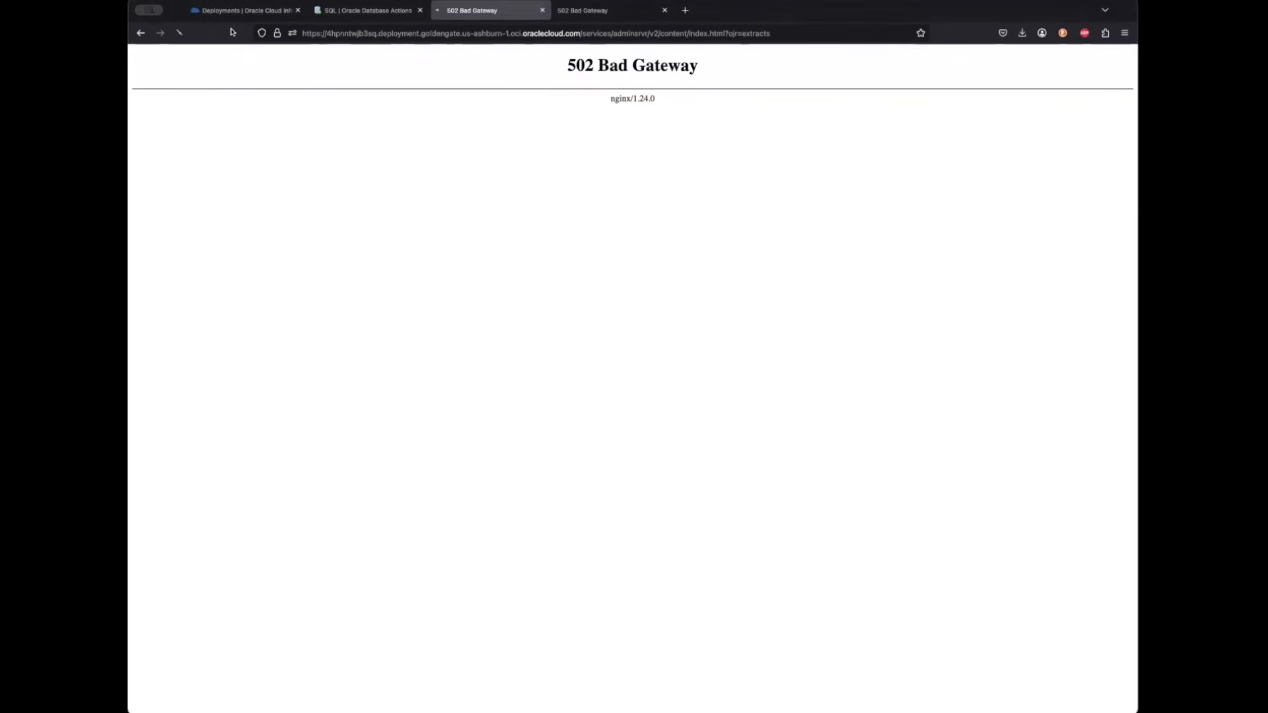
{"action": "left_click", "coordinate": [593, 10]}
{"action": "left_click", "coordinate": [179, 33]}
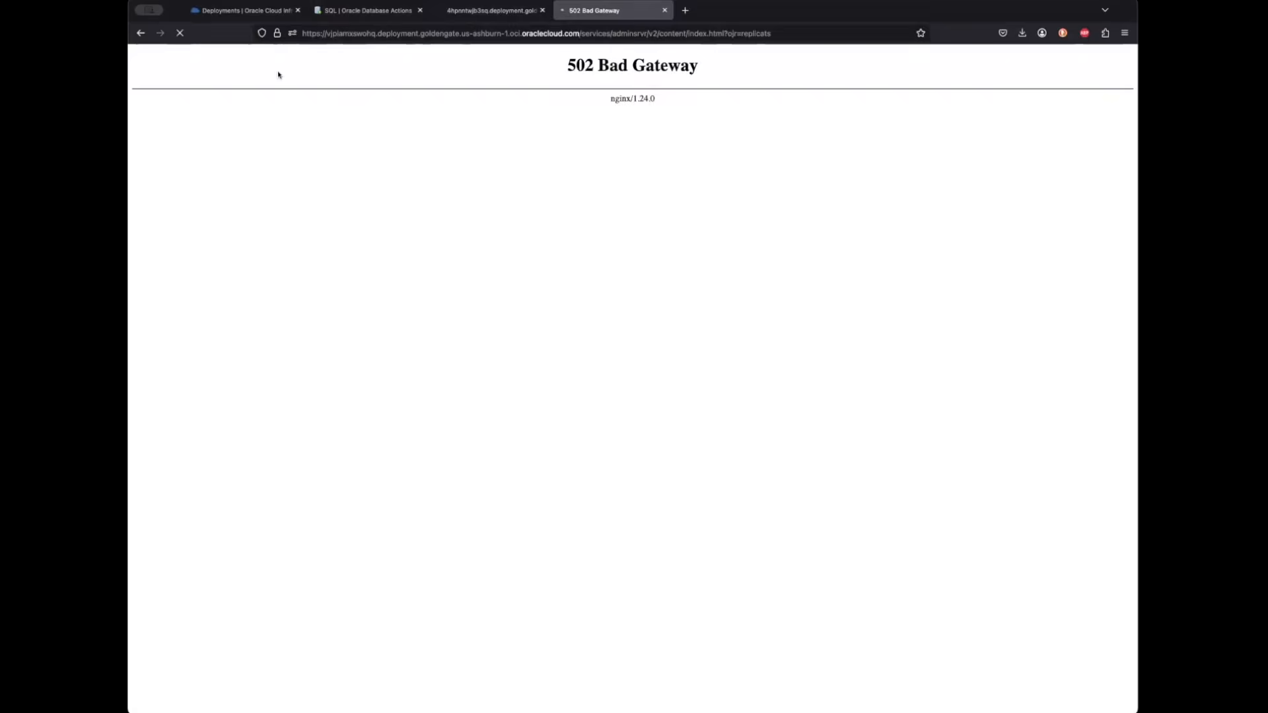
{"action": "left_click", "coordinate": [492, 11]}
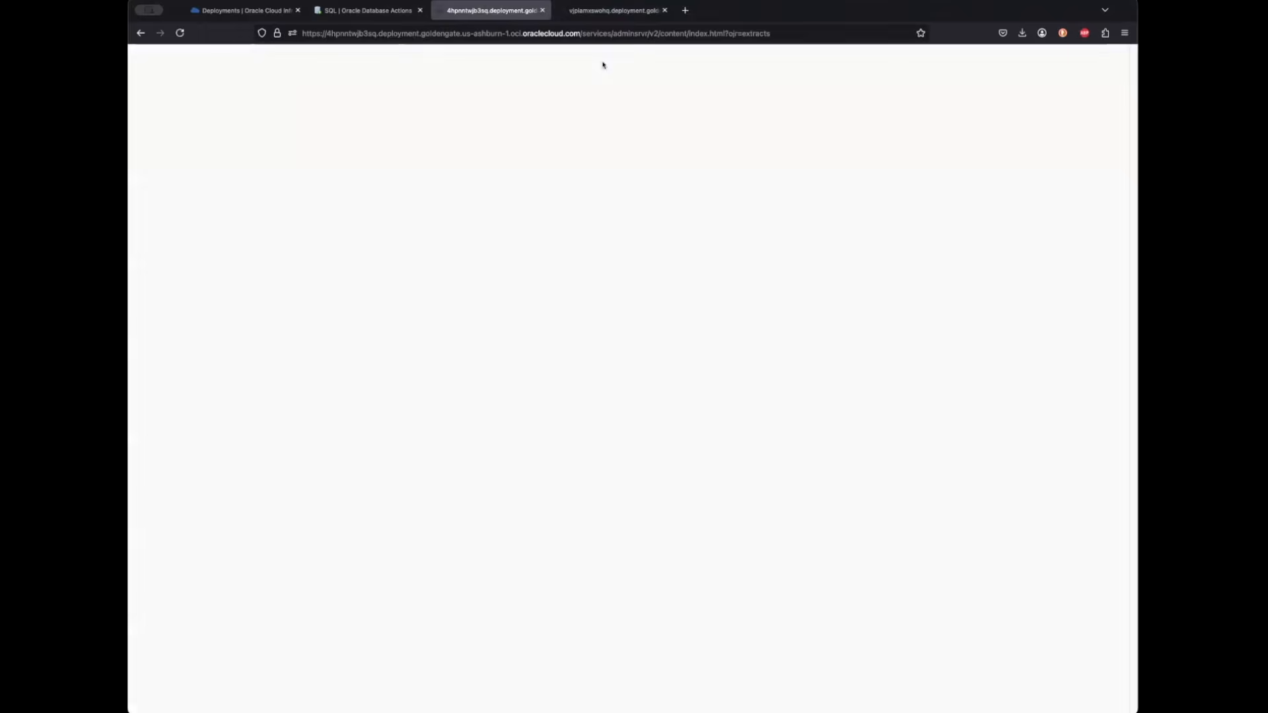
Sign in to the OCIGG_Oracle deployment console as oggadmin with the account password.
{"action": "type", "text": "oggadmin"}
{"action": "key", "text": "Tab"}
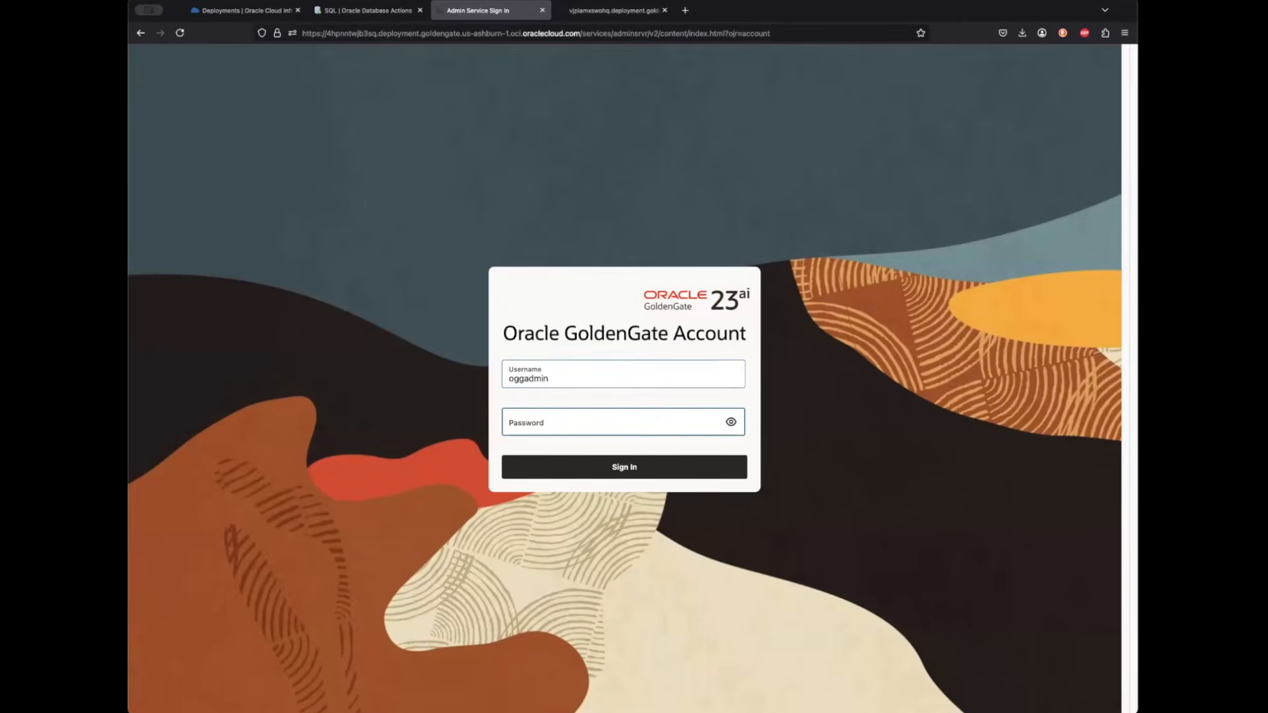
{"action": "type", "text": "••••••••••••••••"}
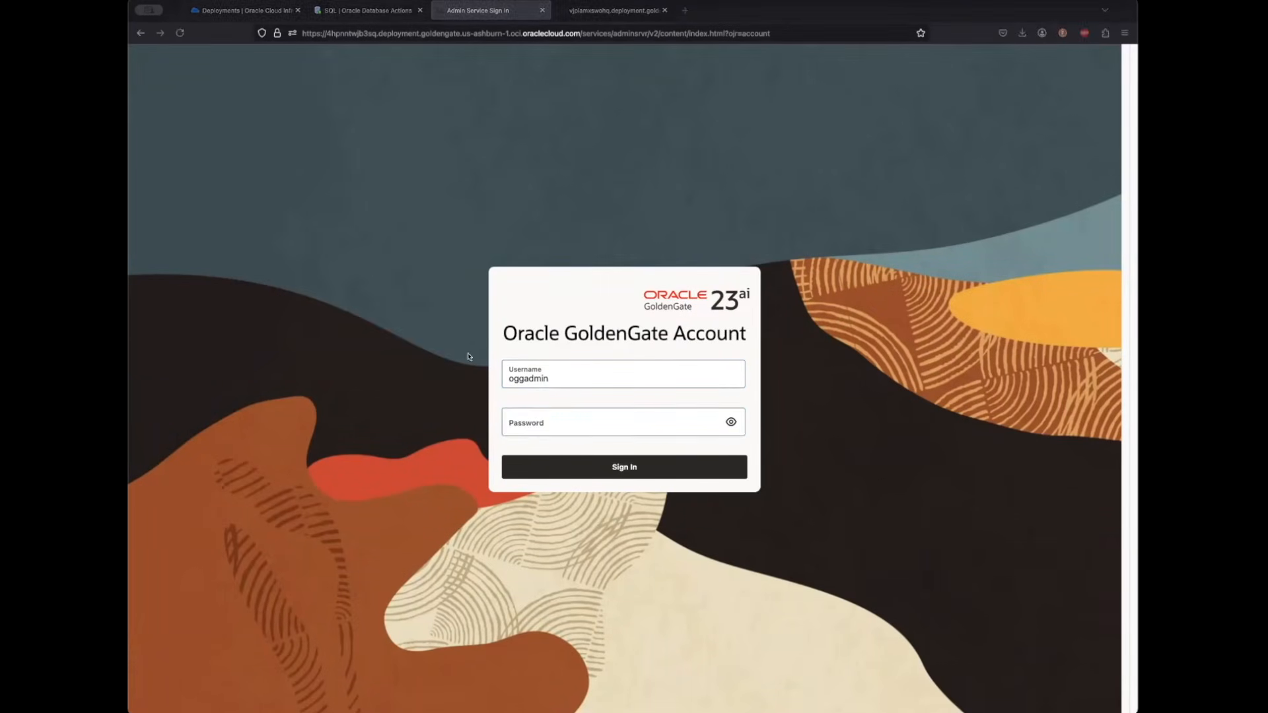
{"action": "key", "text": "Return"}
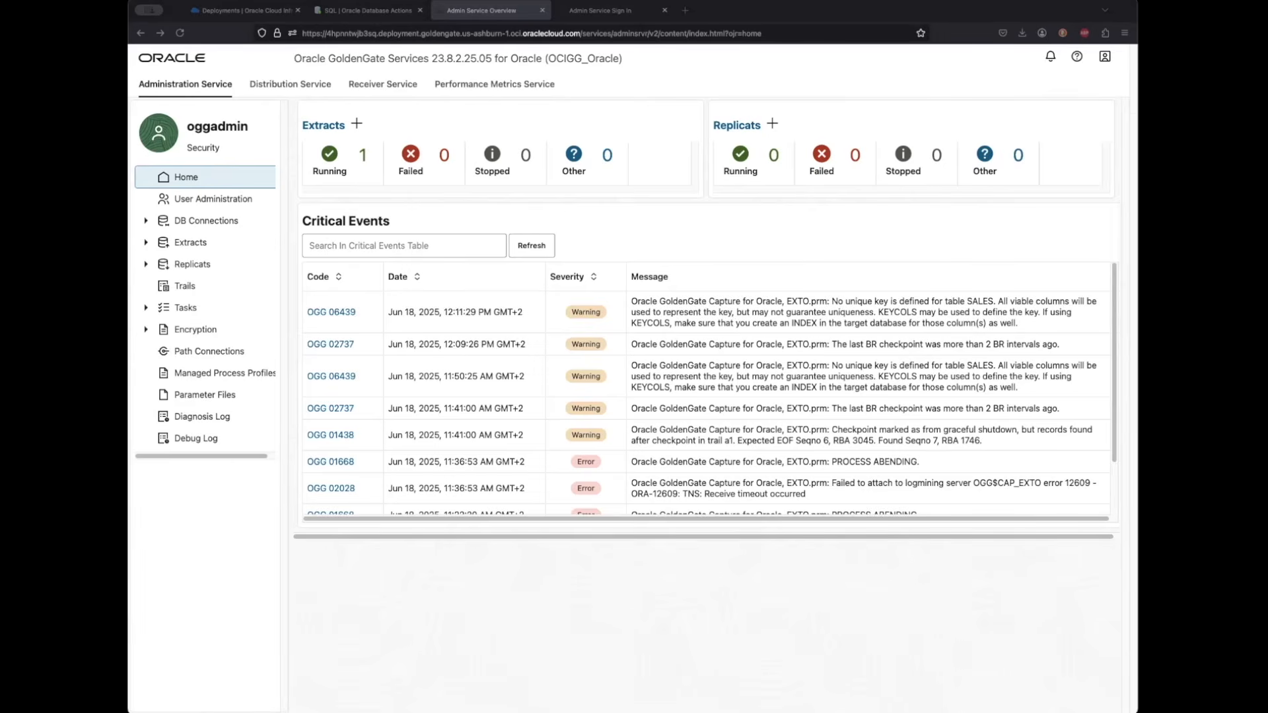
Sign in to the GoldenGate_DAA deployment console as oggadmin, entering the account password.
{"action": "left_click", "coordinate": [600, 10]}
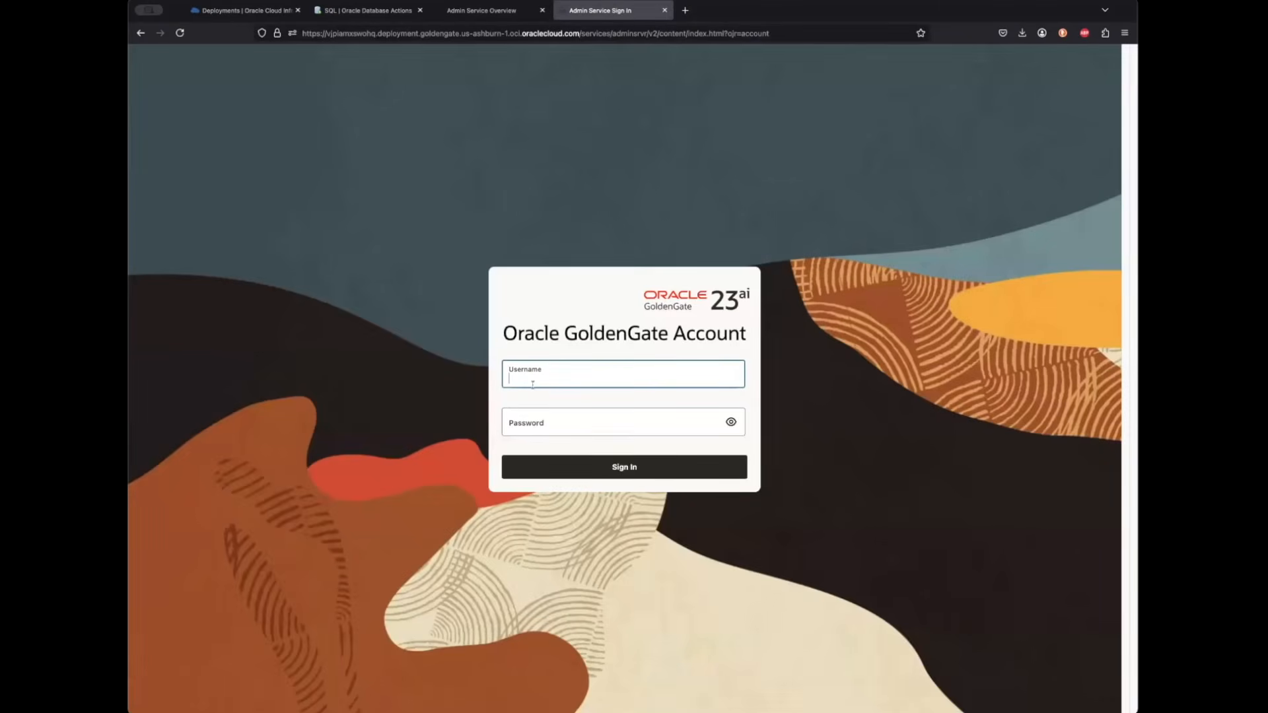
{"action": "type", "text": "oggadmin"}
{"action": "key", "text": "Tab"}
{"action": "key", "text": "super+v"}
{"action": "left_click", "coordinate": [617, 470]}
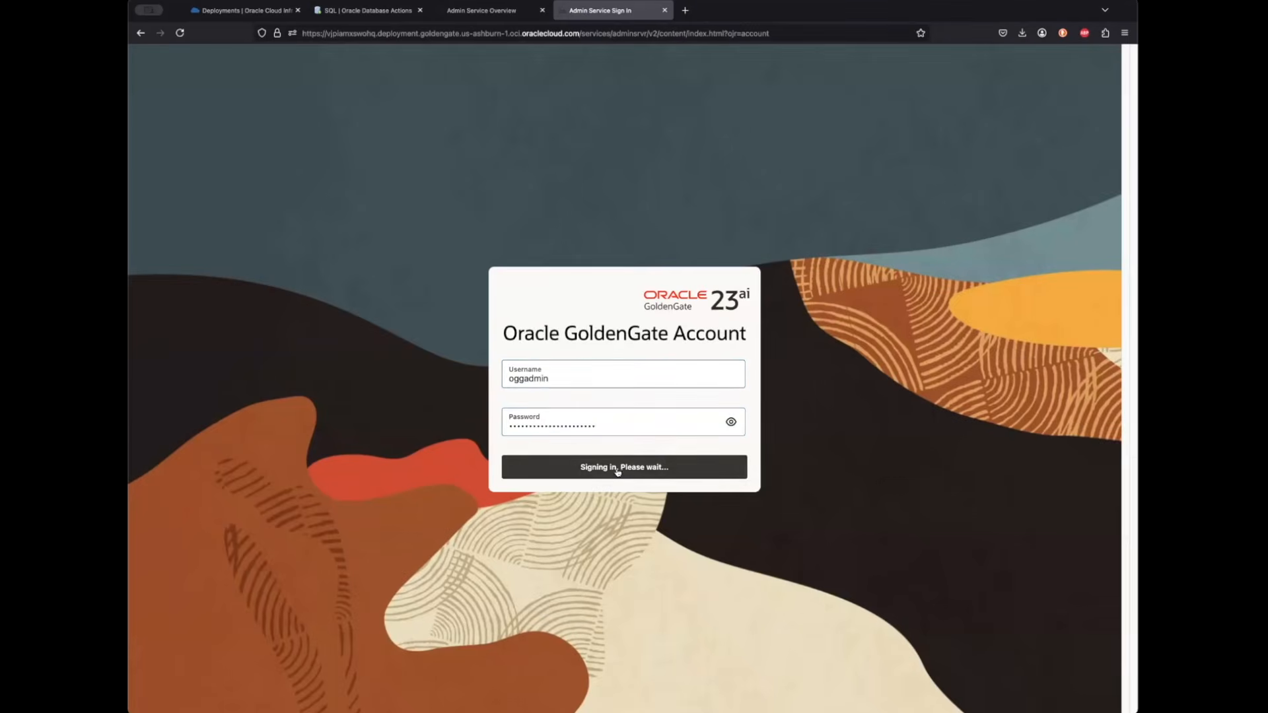
View the extracts of OCIGG_Oracle to check the status of EXTO after the switchover.
{"action": "left_click", "coordinate": [483, 10]}
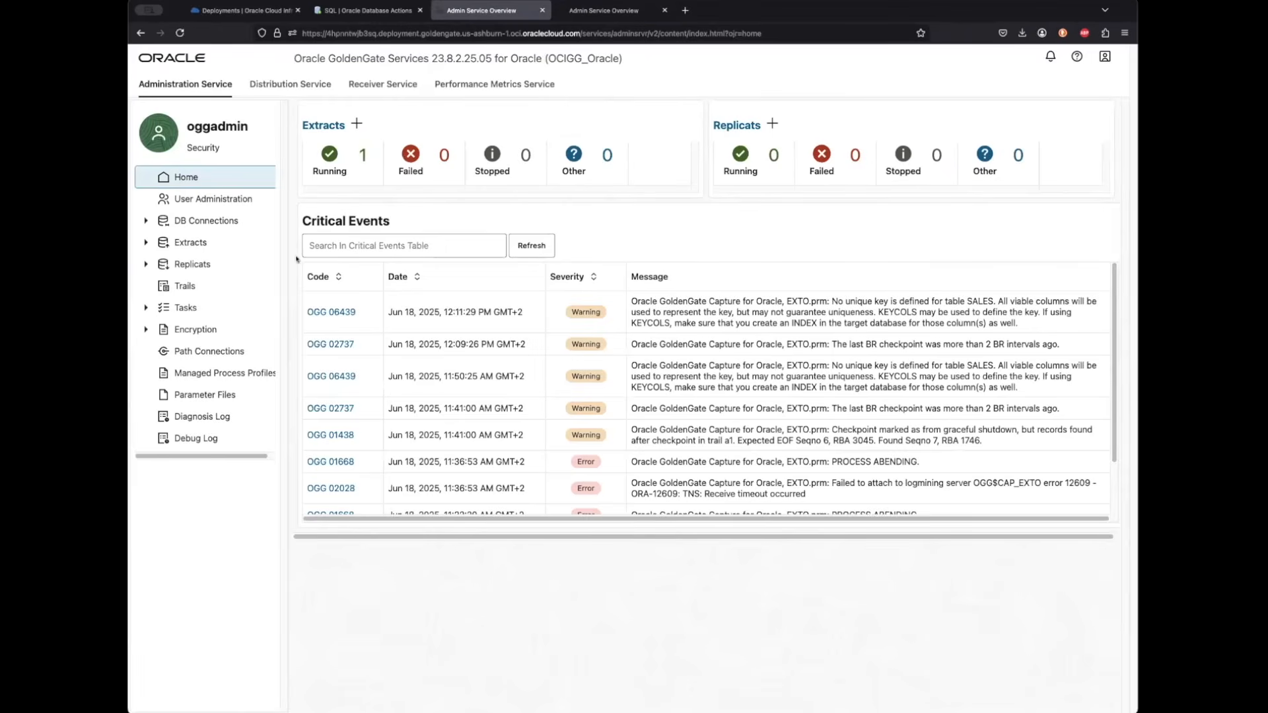
{"action": "left_click", "coordinate": [219, 248]}
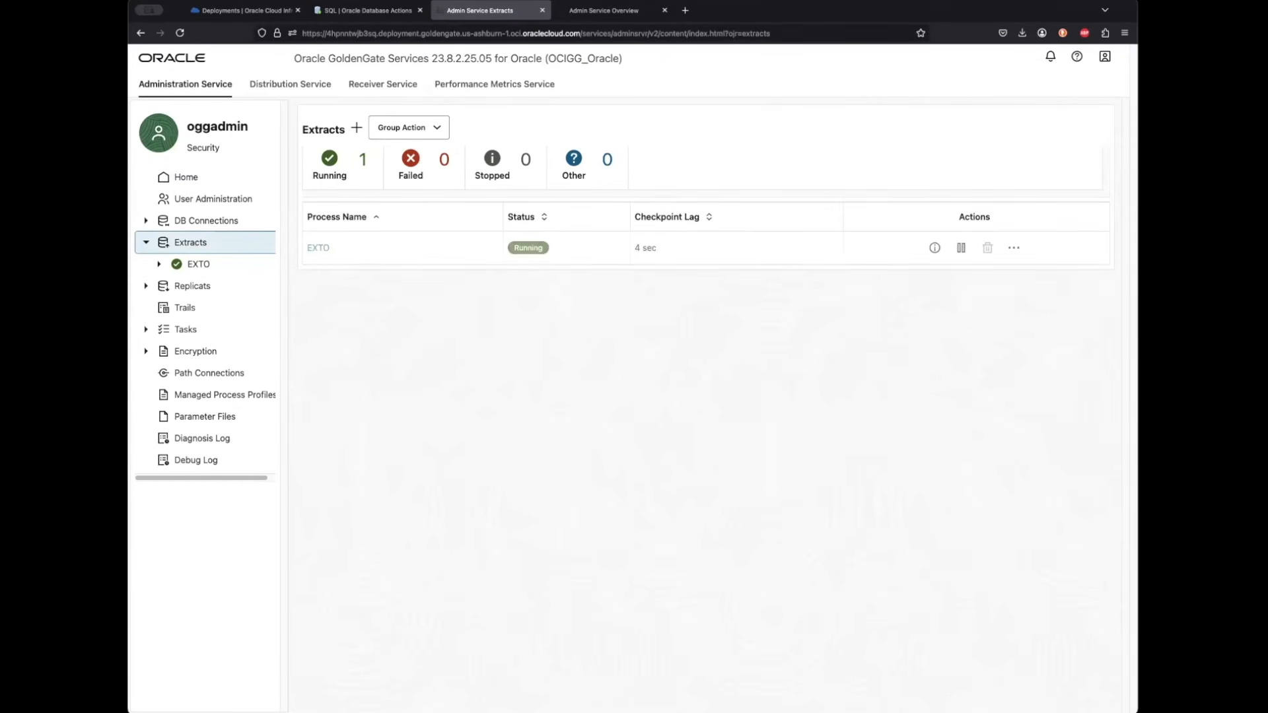
{"action": "left_click", "coordinate": [368, 10]}
{"action": "left_click", "coordinate": [487, 10]}
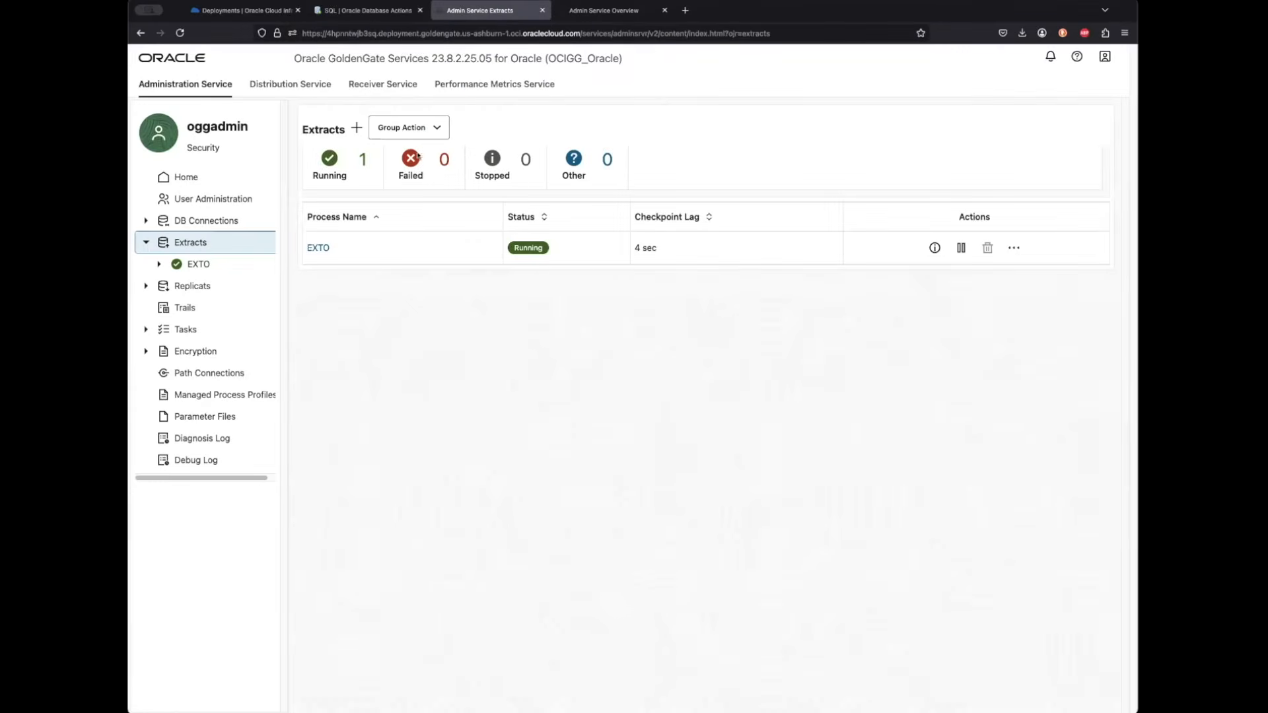
View the statistics of extract EXTO in OCIGG_Oracle and check the insert count for SOURCE_USER.SALES.
{"action": "left_click", "coordinate": [317, 326]}
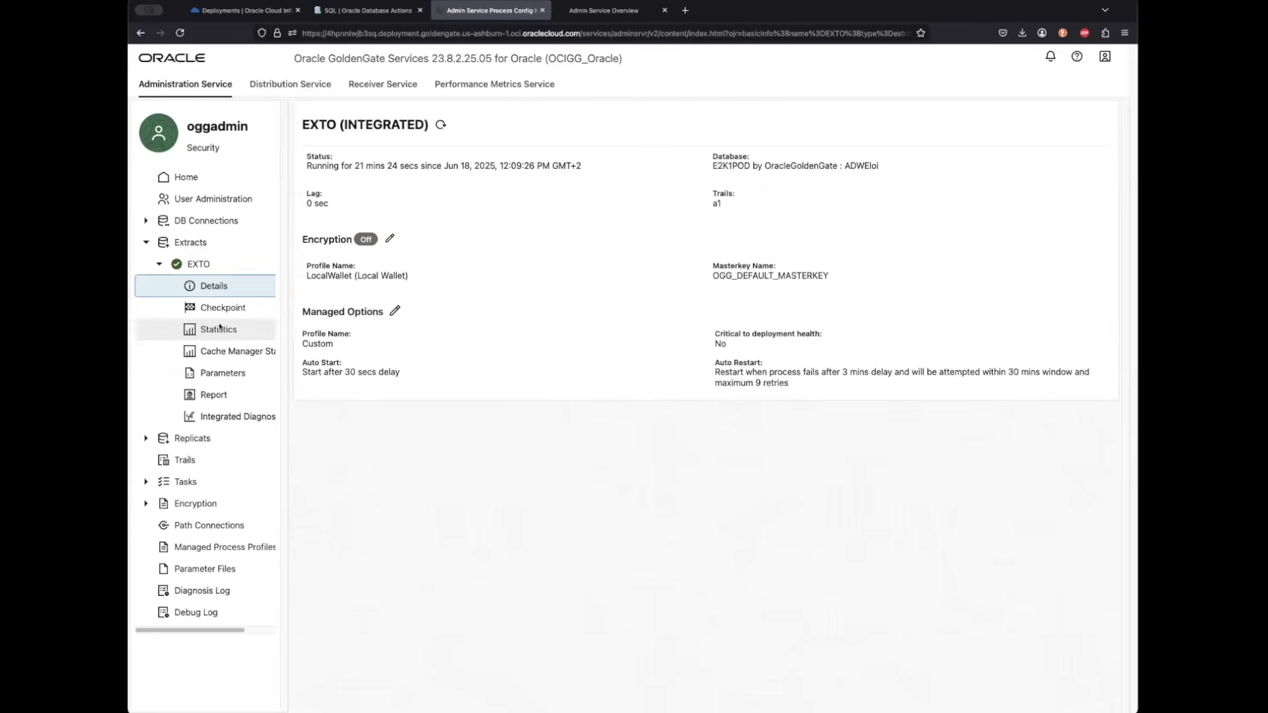
{"action": "left_click", "coordinate": [218, 329]}
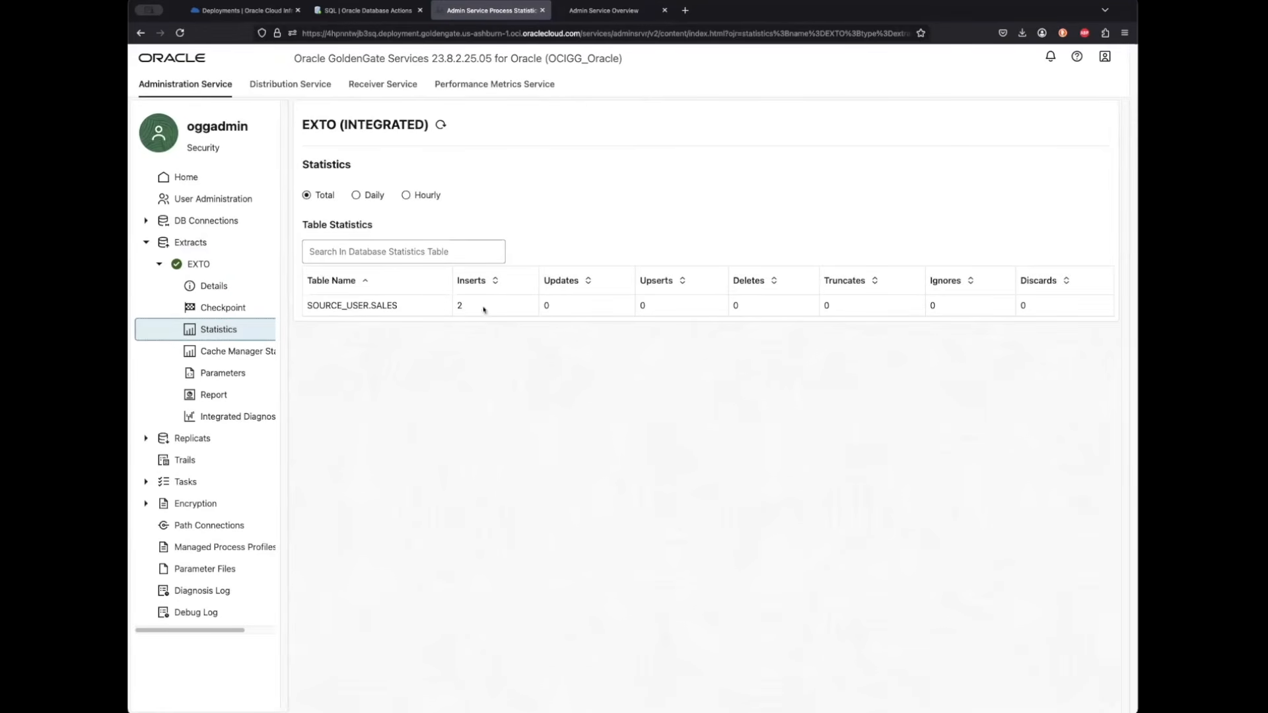
{"action": "left_click_drag", "start_coordinate": [483, 309], "coordinate": [457, 306]}
In the GoldenGate_DAA console, view the table statistics of replicat R1.
{"action": "left_click", "coordinate": [582, 11]}
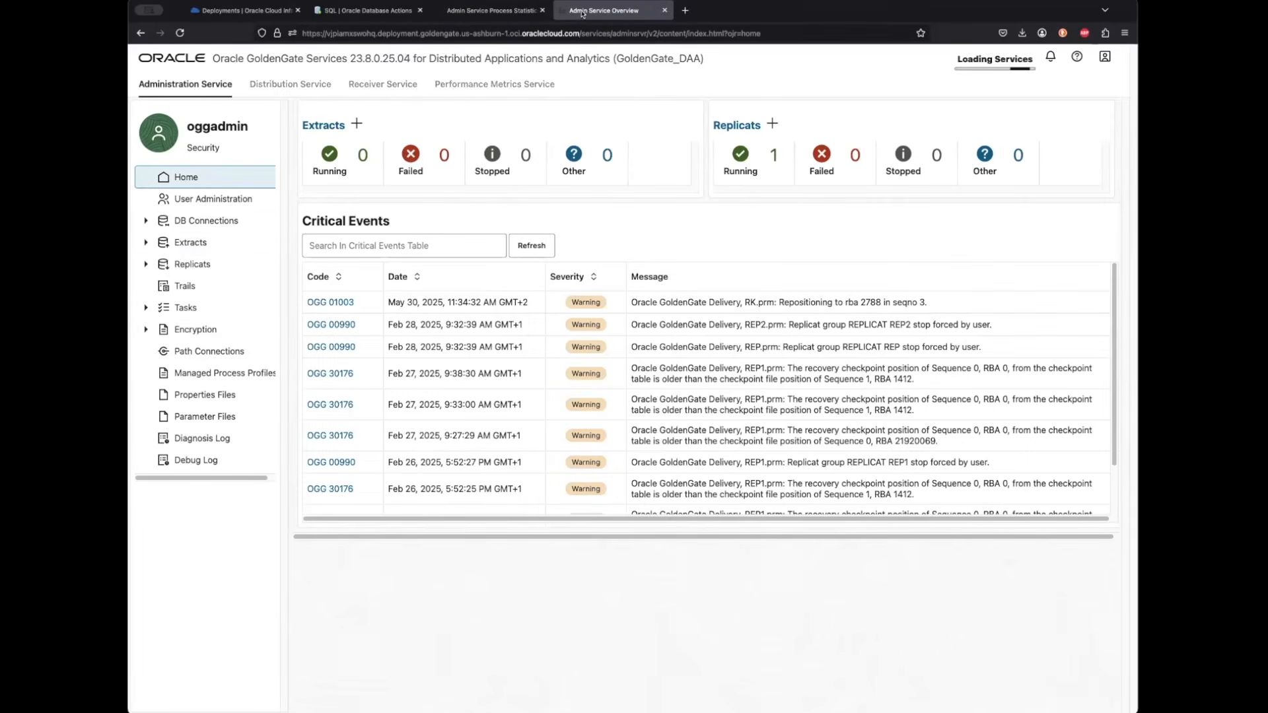
{"action": "left_click", "coordinate": [201, 264]}
{"action": "left_click", "coordinate": [312, 250]}
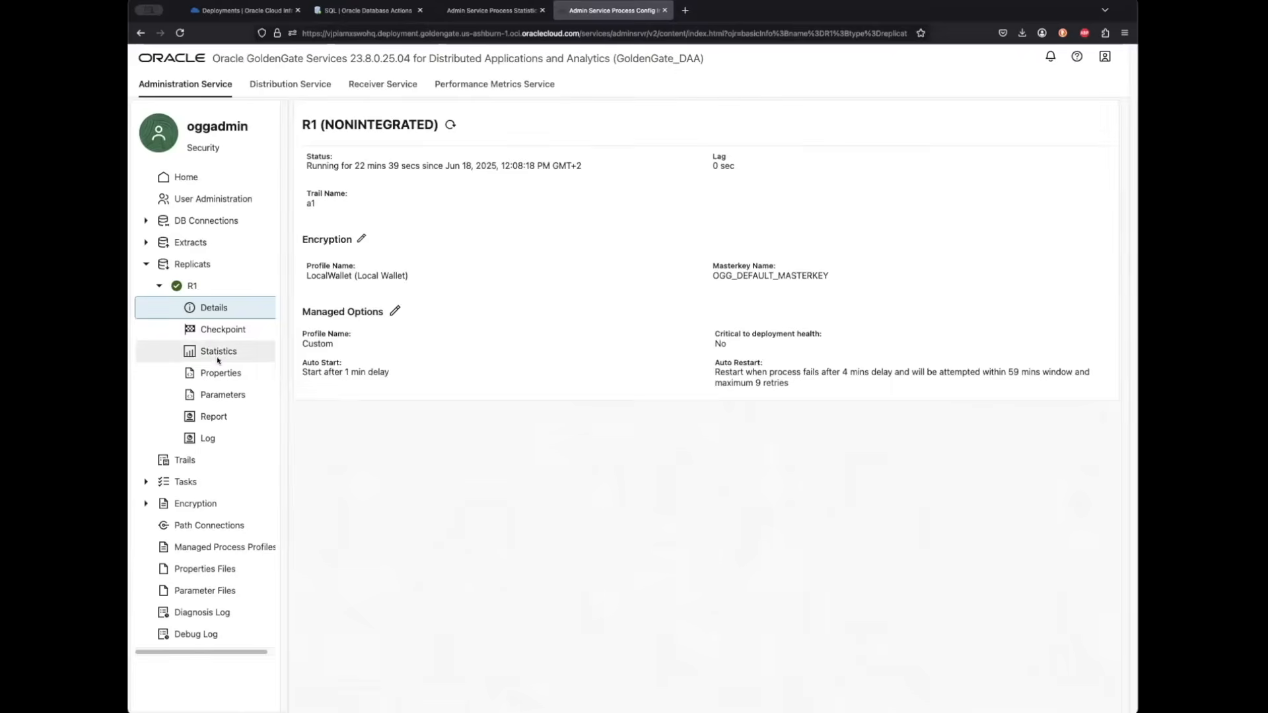
{"action": "left_click", "coordinate": [218, 351]}
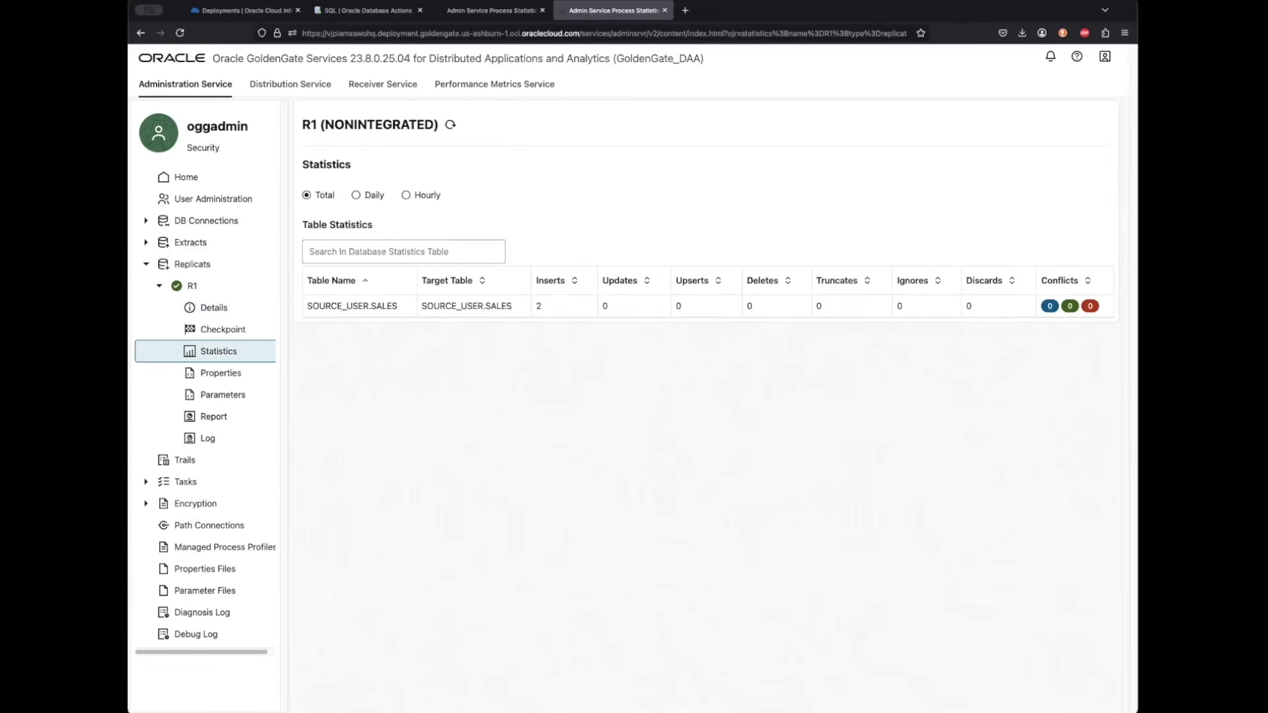
Switch to the terminal, highlight the newest Kafka consumer messages, and compare them with the EXTO statistics, SQL insert statement and R1 statistics.
{"action": "key", "text": "super+Tab"}
{"action": "left_click_drag", "start_coordinate": [993, 291], "coordinate": [492, 229]}
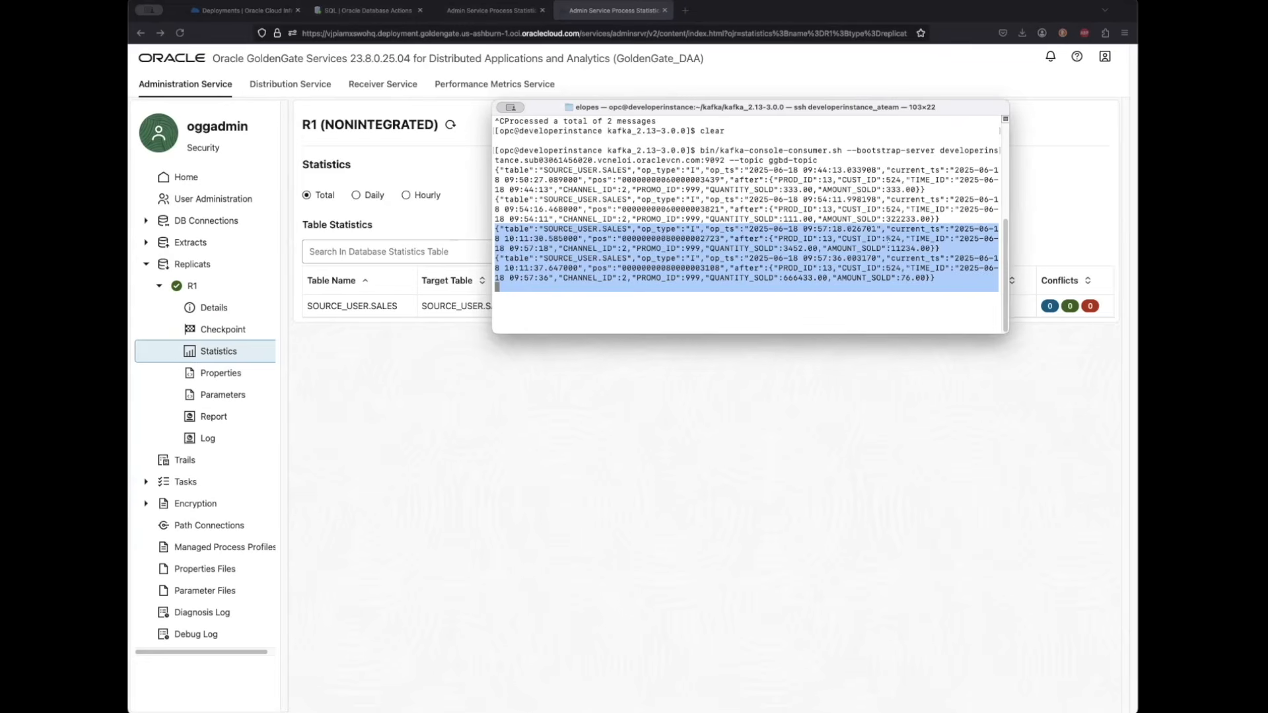
{"action": "left_click", "coordinate": [452, 12]}
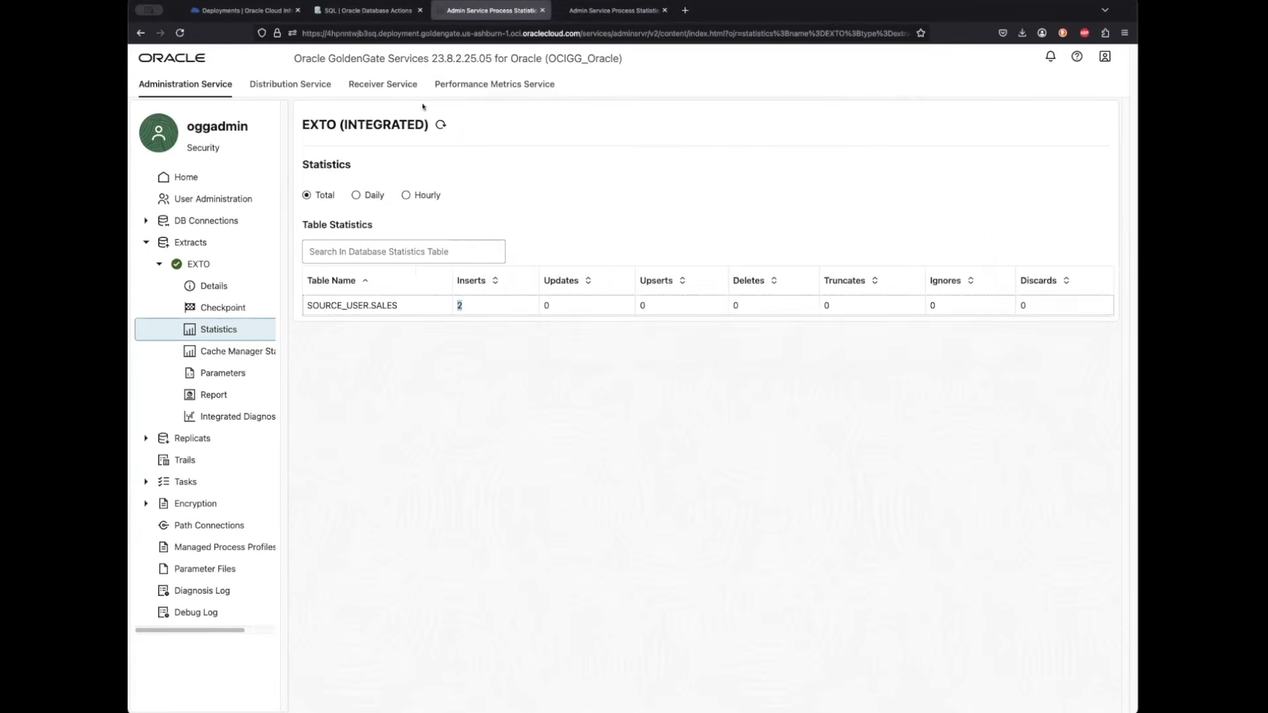
{"action": "left_click", "coordinate": [357, 11]}
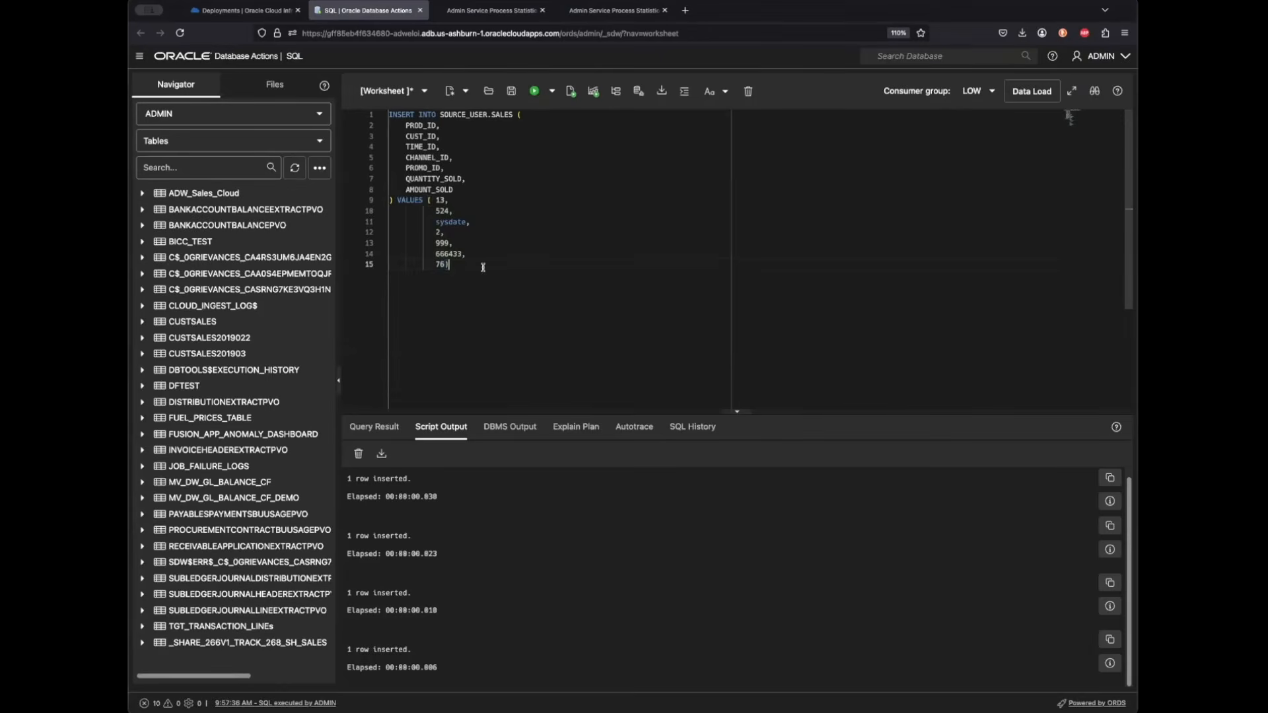
{"action": "left_click", "coordinate": [602, 13]}
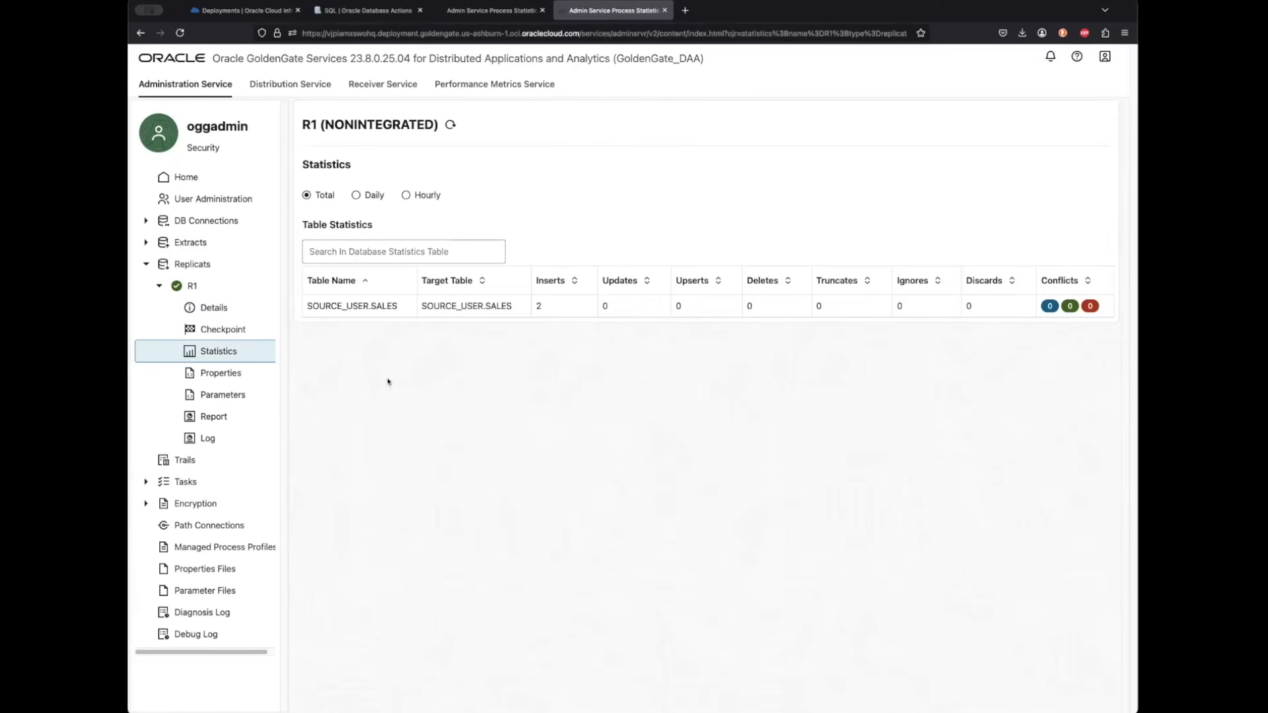